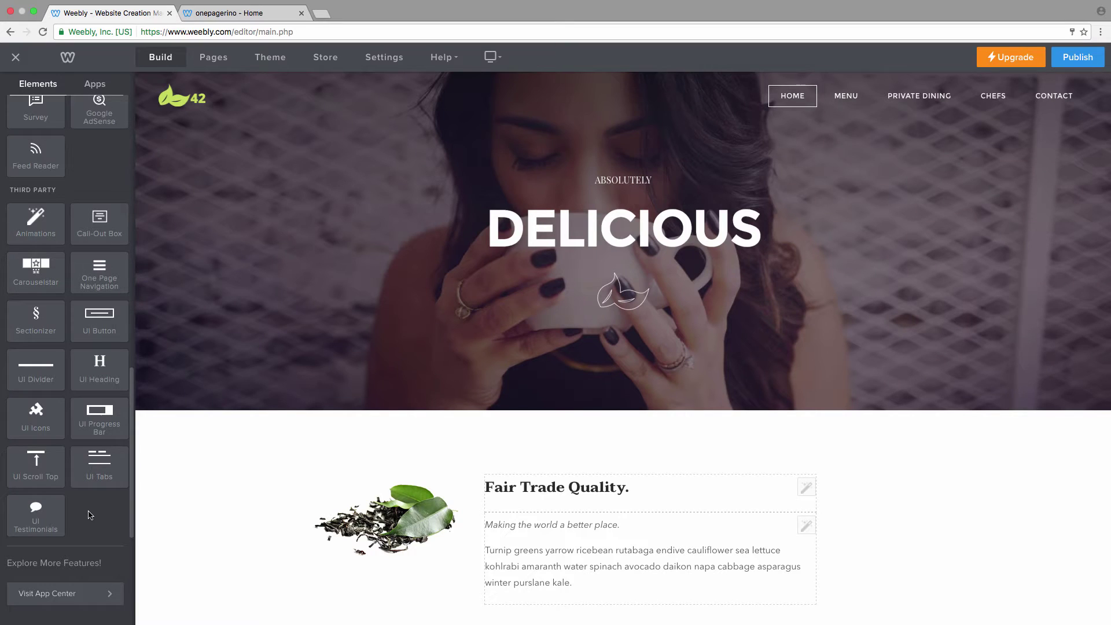
Check which theme is in use among the recently used themes in the Theme Gallery, then return to the editor.
scroll(89, 515, up, 15)
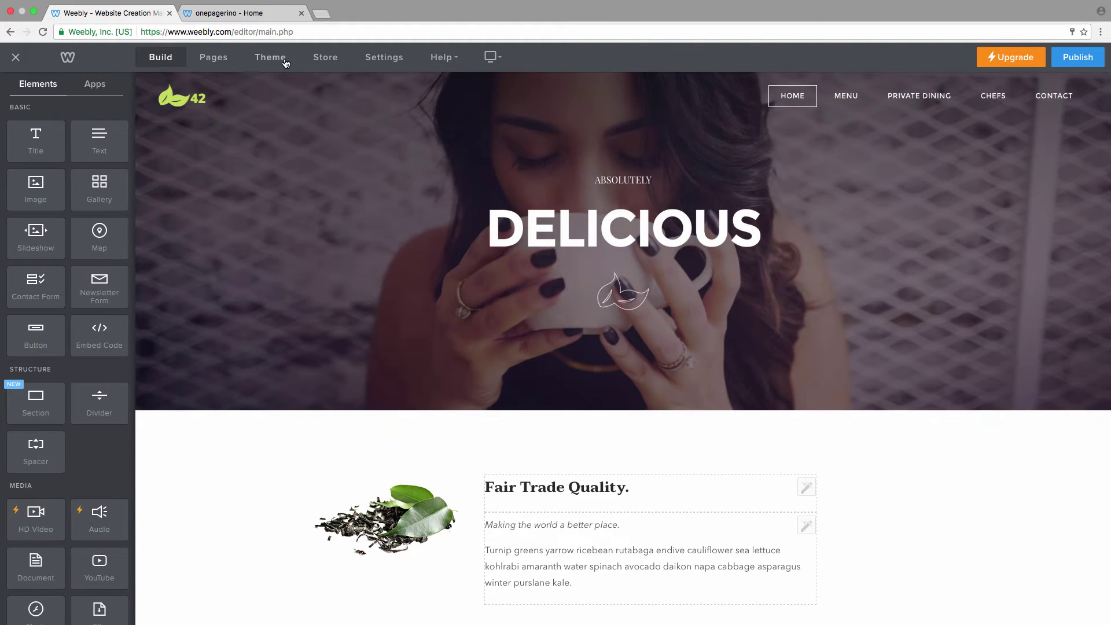
click(270, 58)
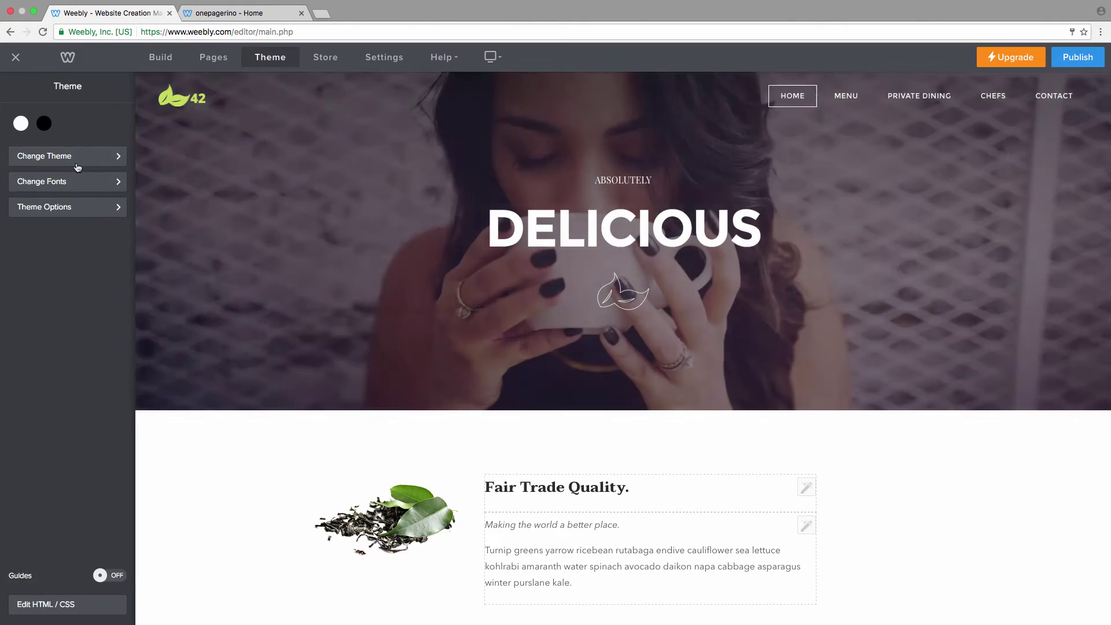
click(76, 167)
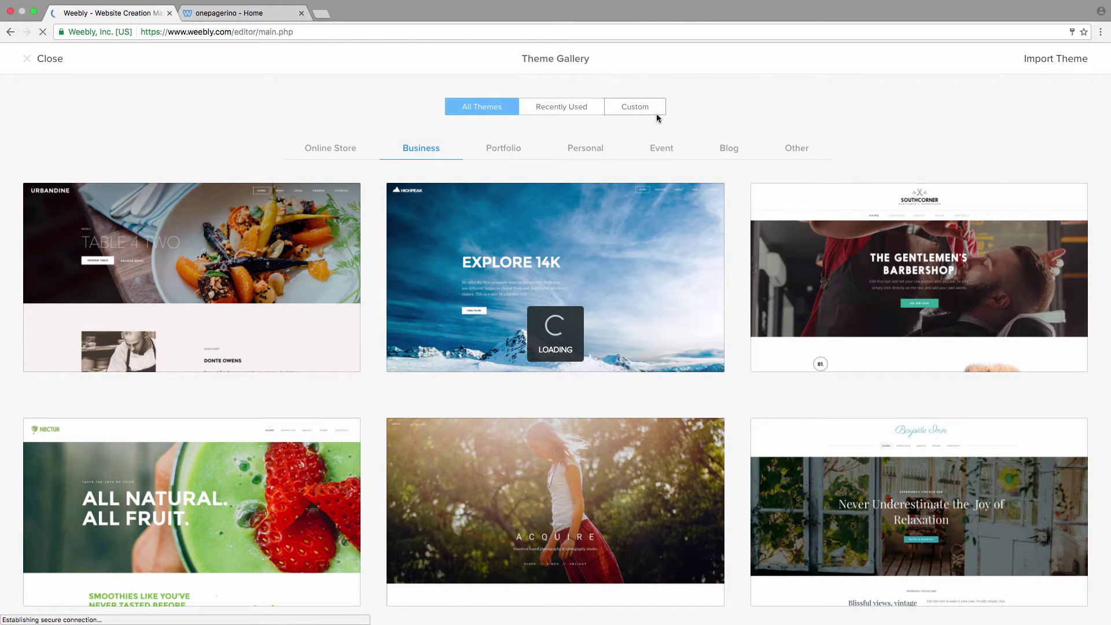
click(578, 111)
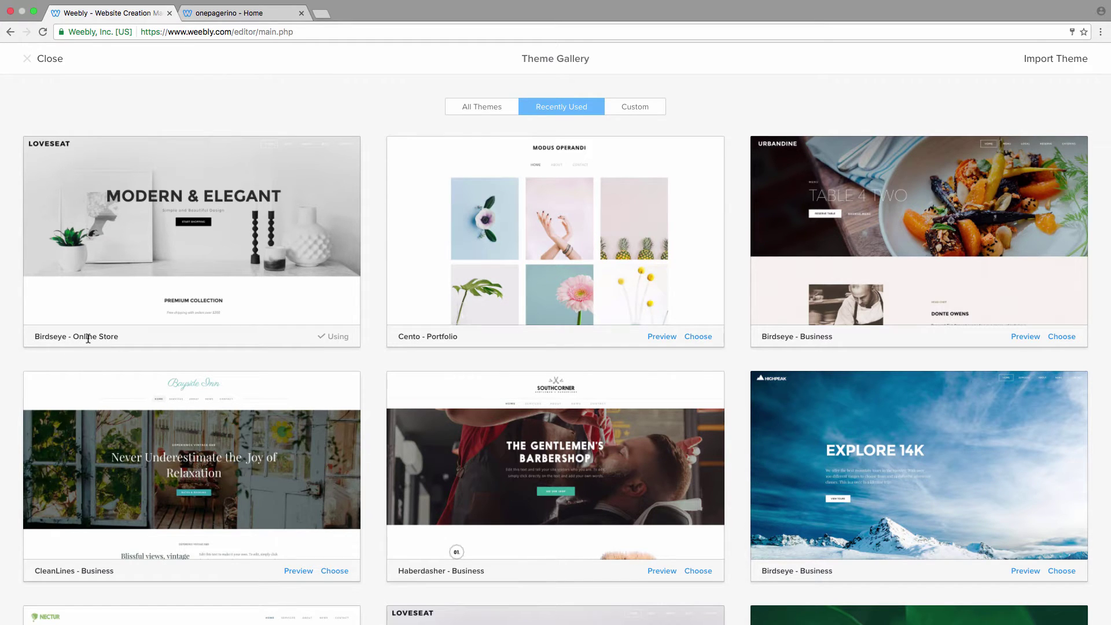
click(49, 61)
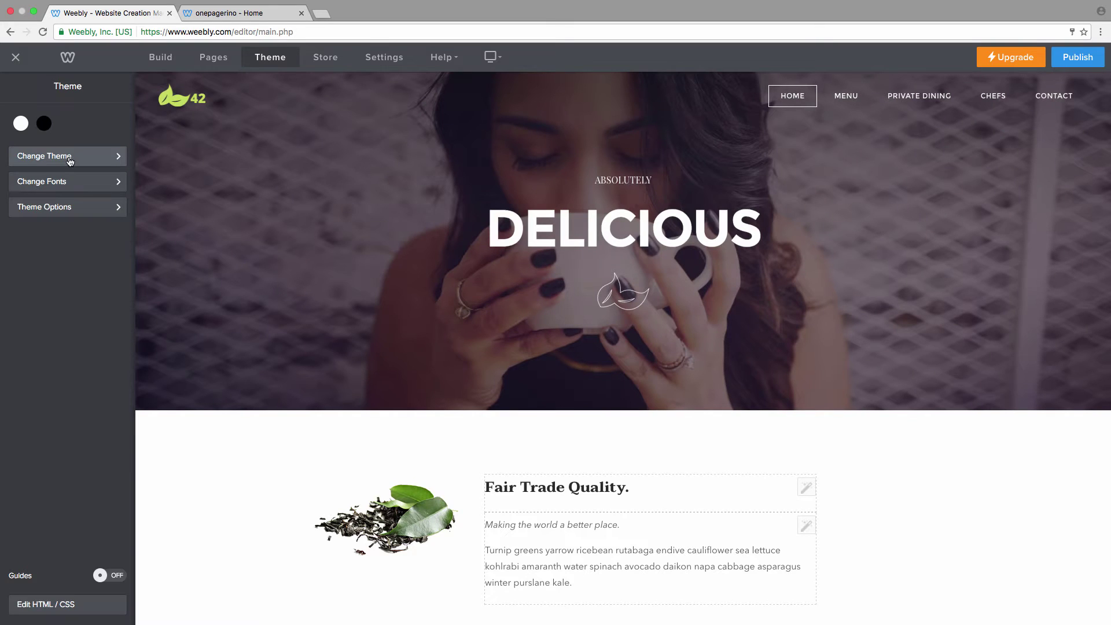
Reopen the Theme Gallery and look over the Business themes, including Urban Dine, High Peak and Southcorner.
click(70, 160)
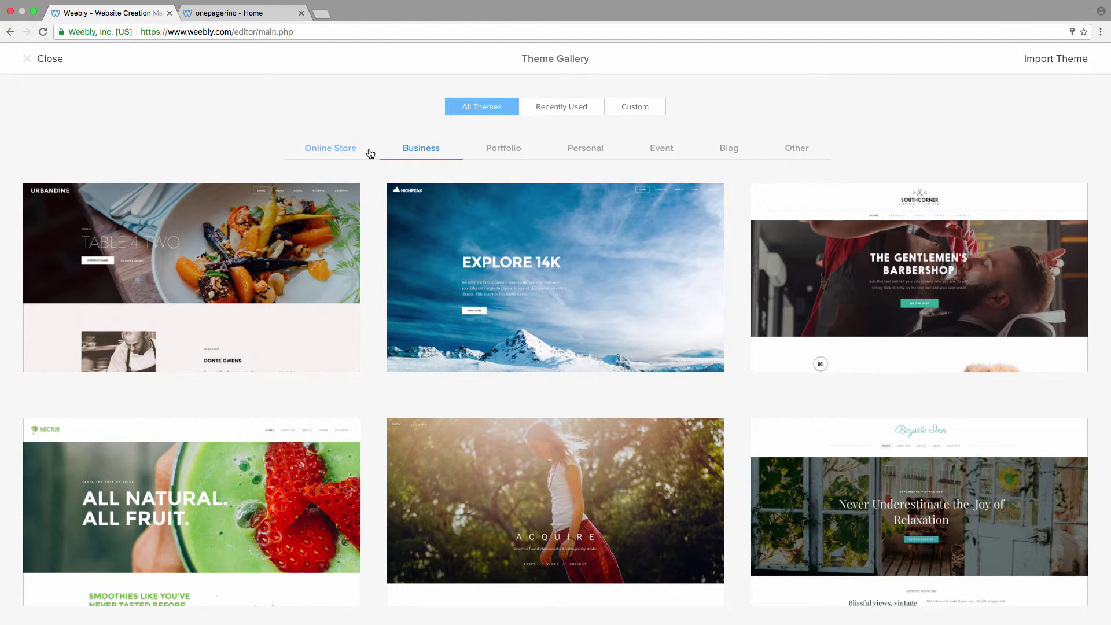
mouse_move(202, 250)
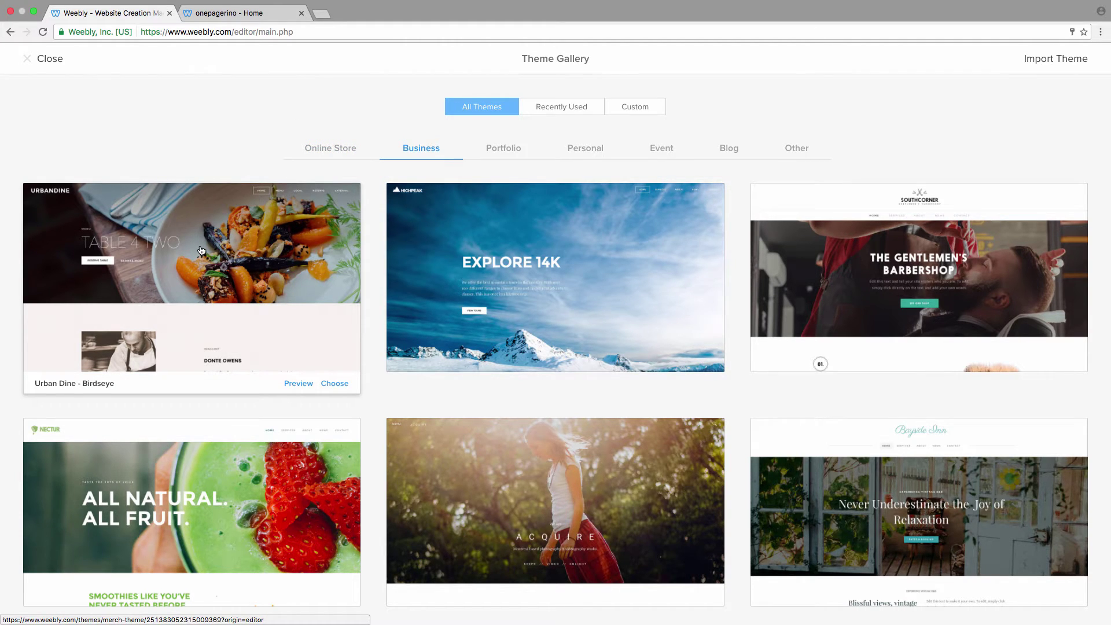
mouse_move(492, 305)
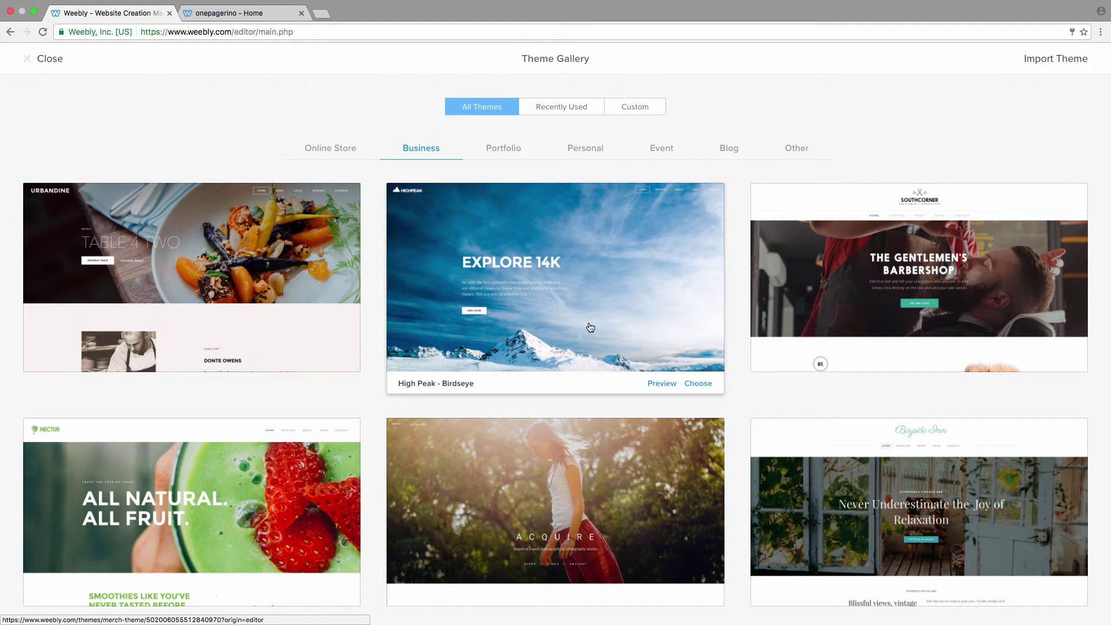
mouse_move(891, 310)
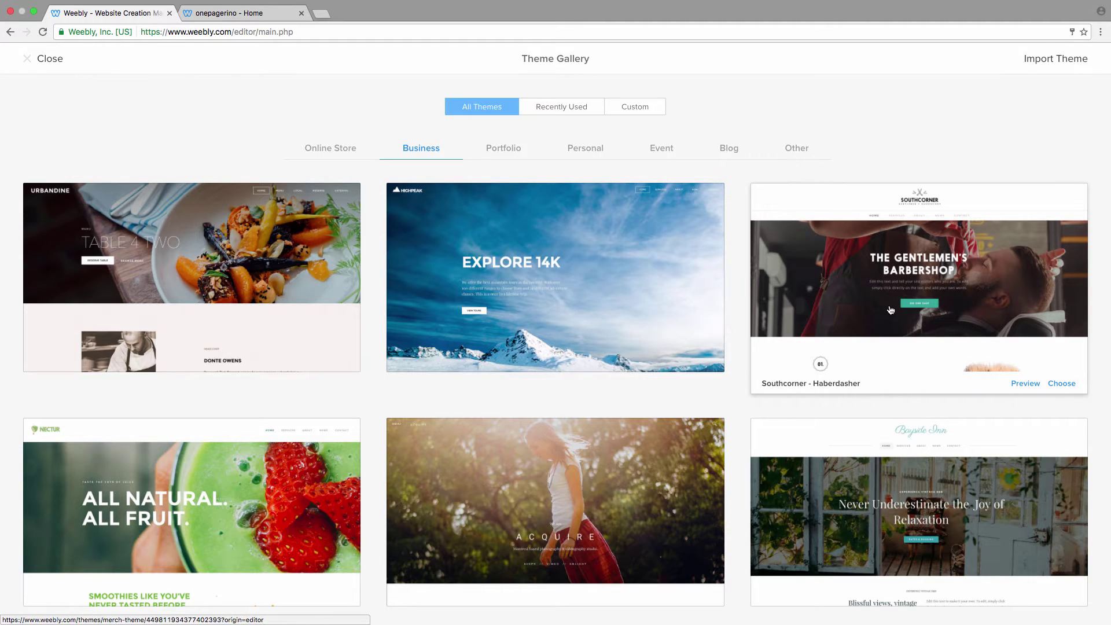
scroll(850, 304, down, 1)
scroll(849, 304, up, 1)
Browse the Portfolio themes and leave the Theme Gallery without choosing one.
click(519, 144)
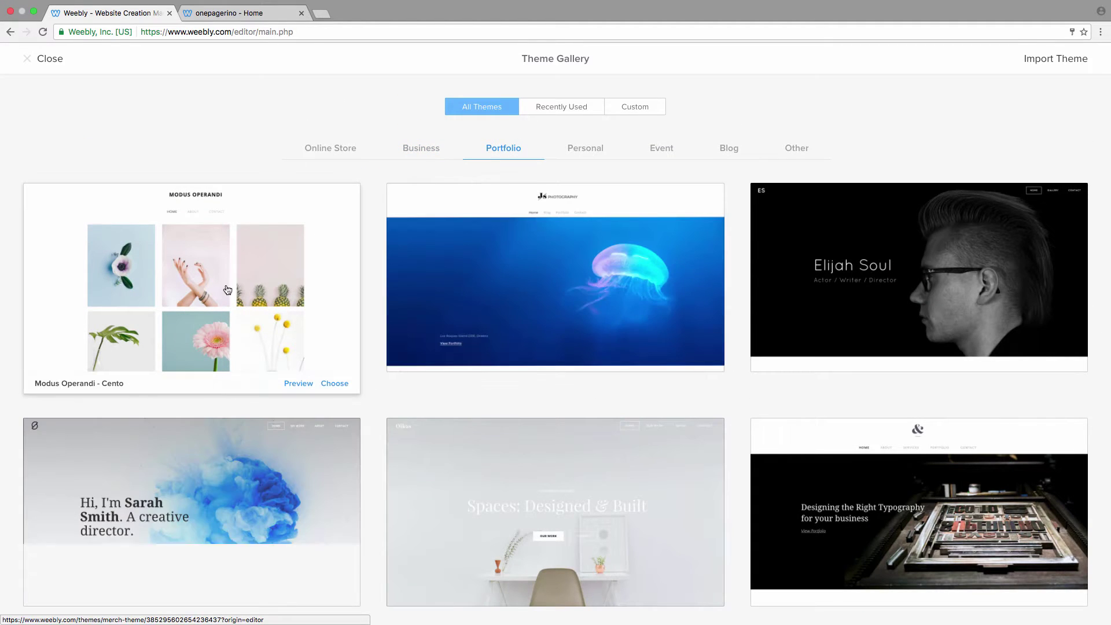
scroll(522, 310, down, 2)
scroll(533, 324, down, 1)
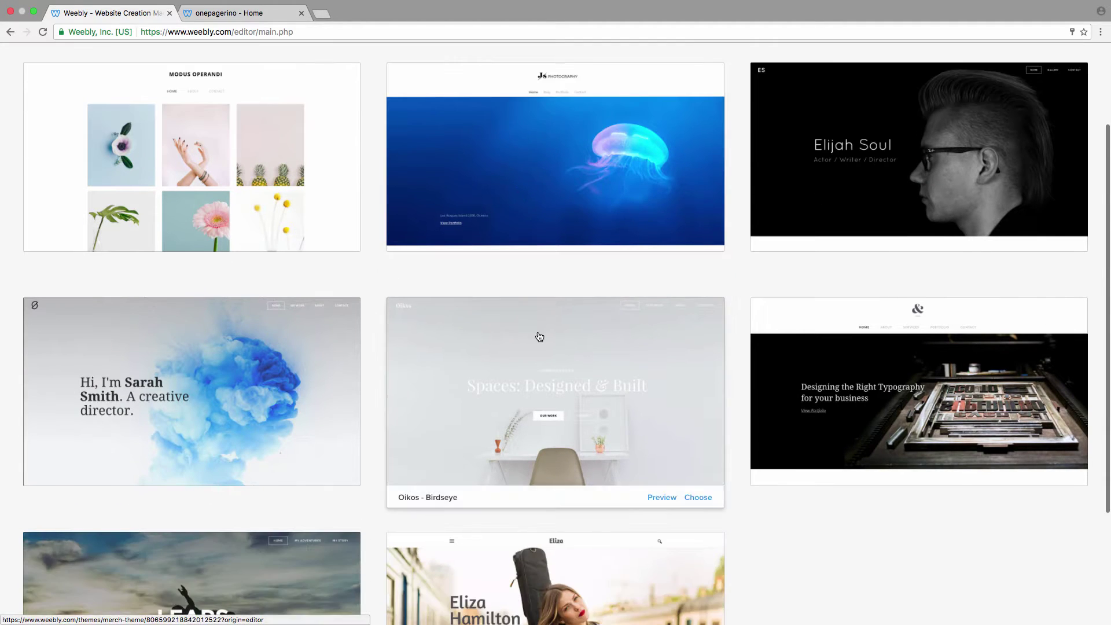
scroll(541, 338, down, 1)
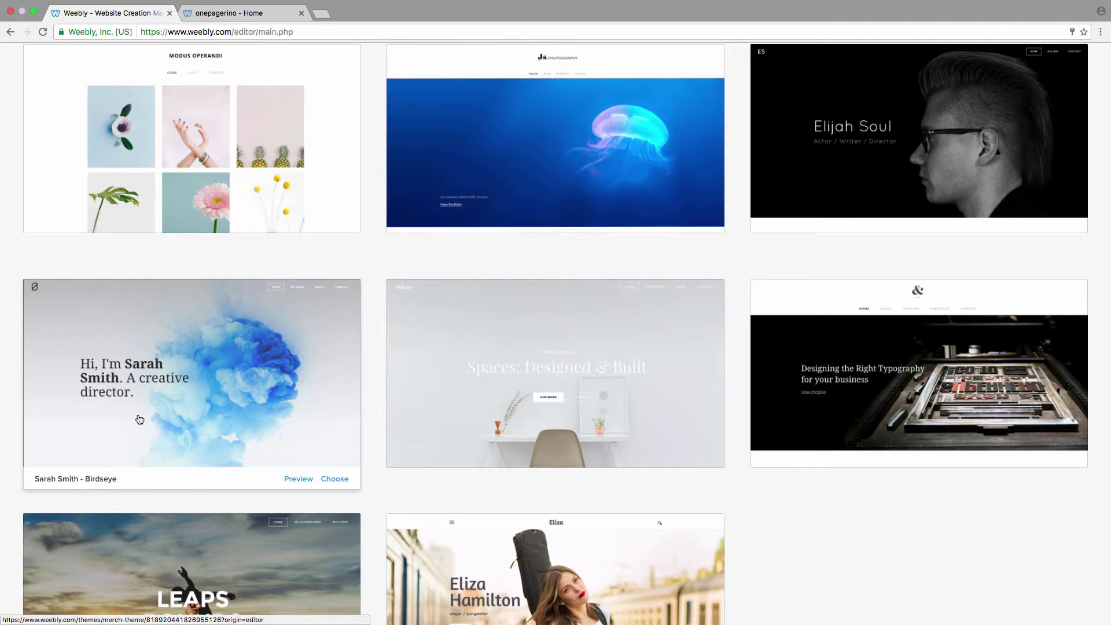
scroll(199, 423, up, 3)
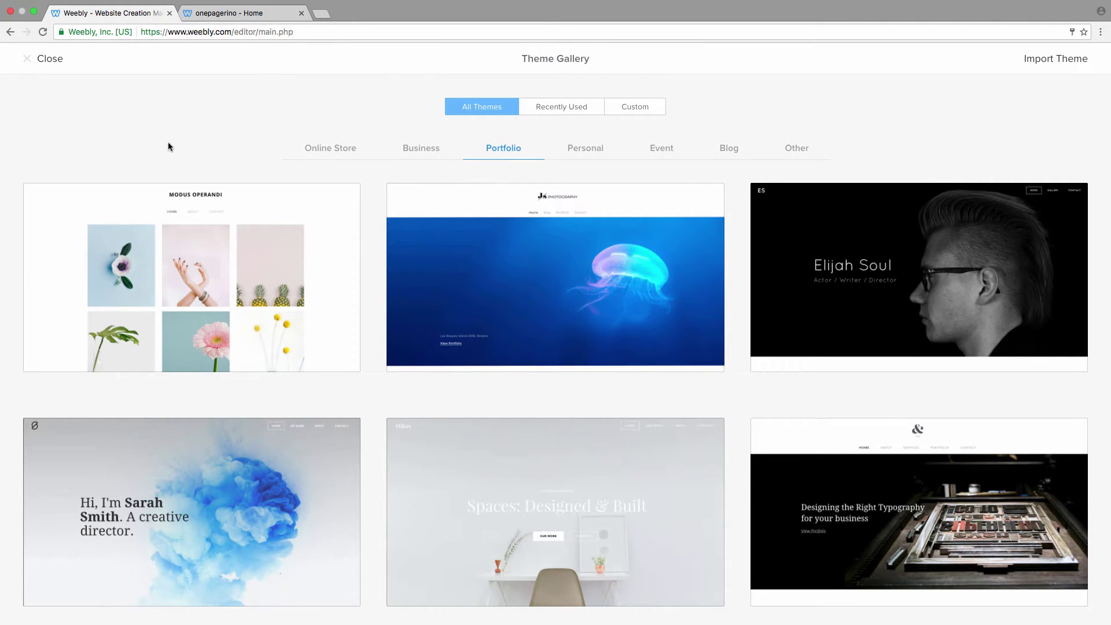
click(50, 59)
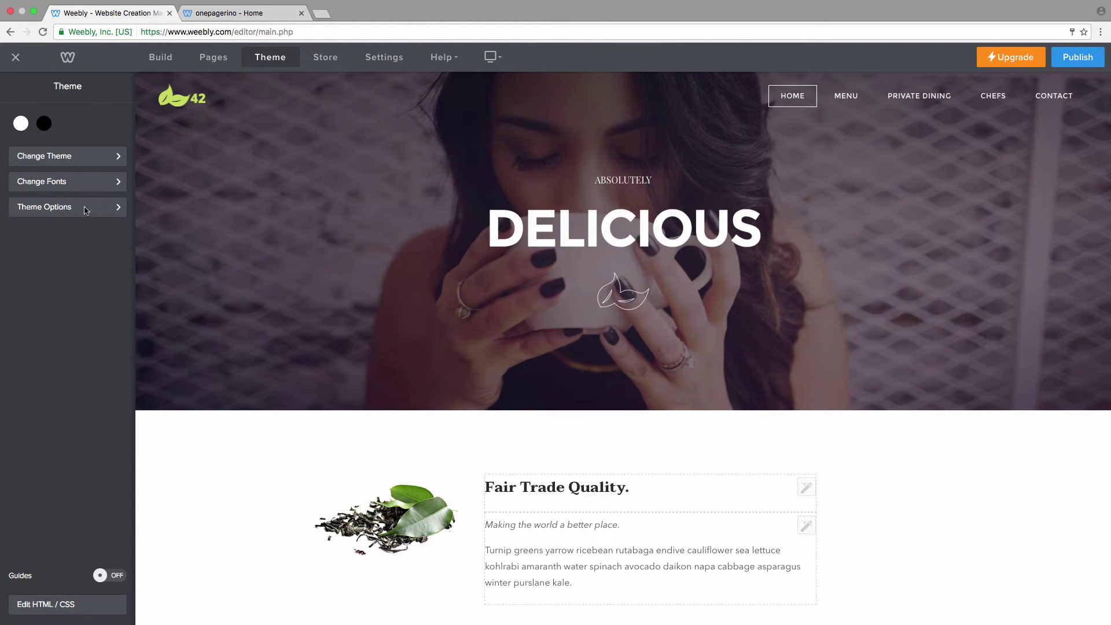
Return to building the page and examine all home page sections from the header image down to the footer.
click(161, 57)
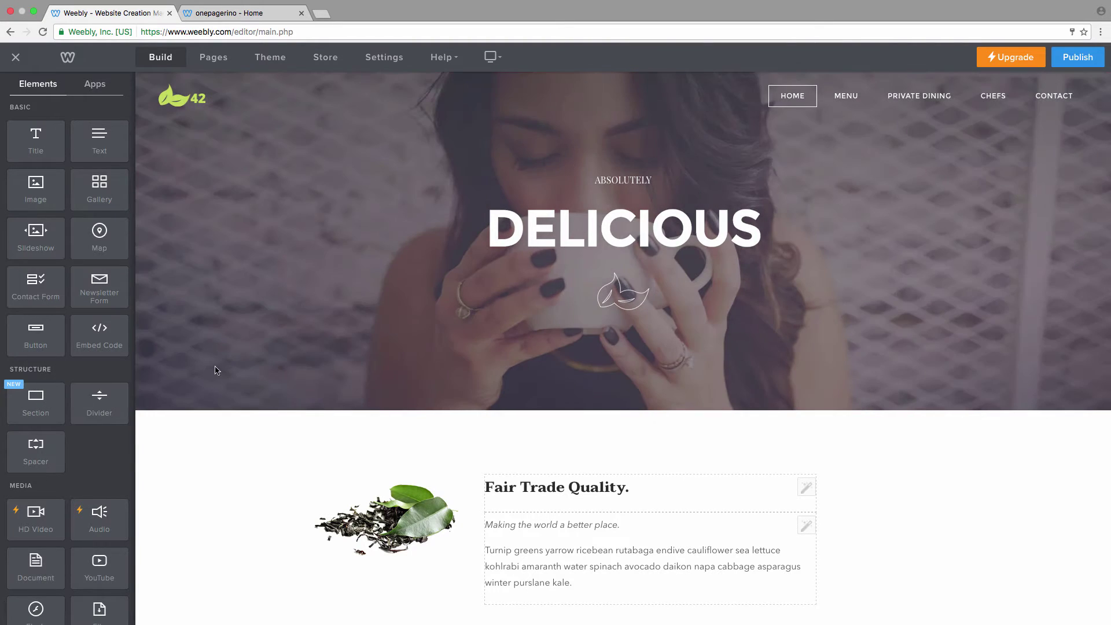
scroll(269, 340, down, 5)
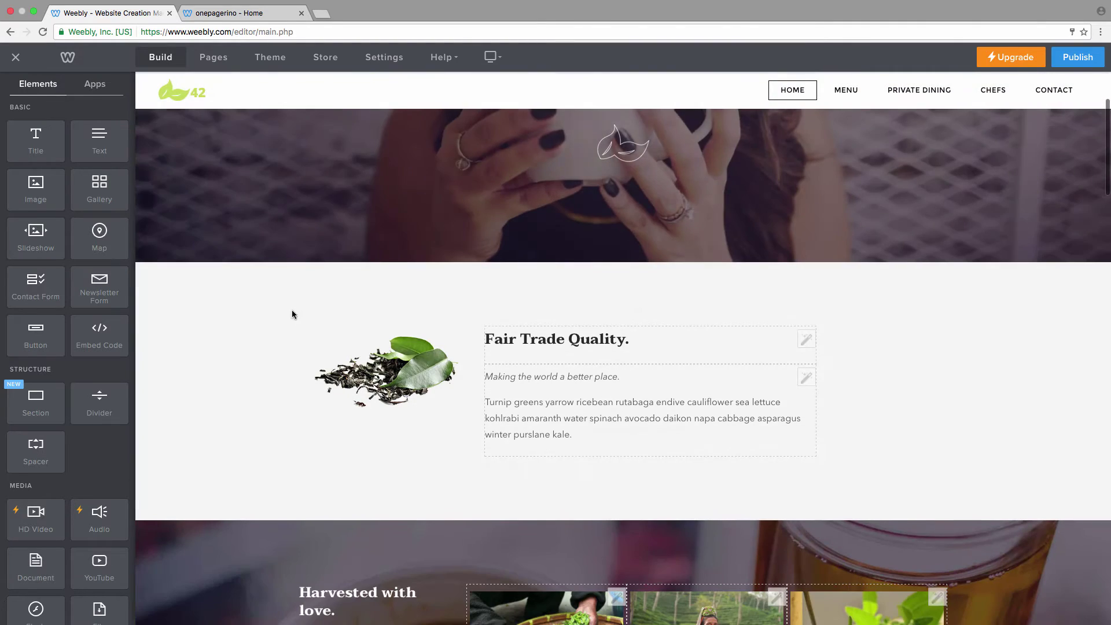
scroll(272, 341, up, 5)
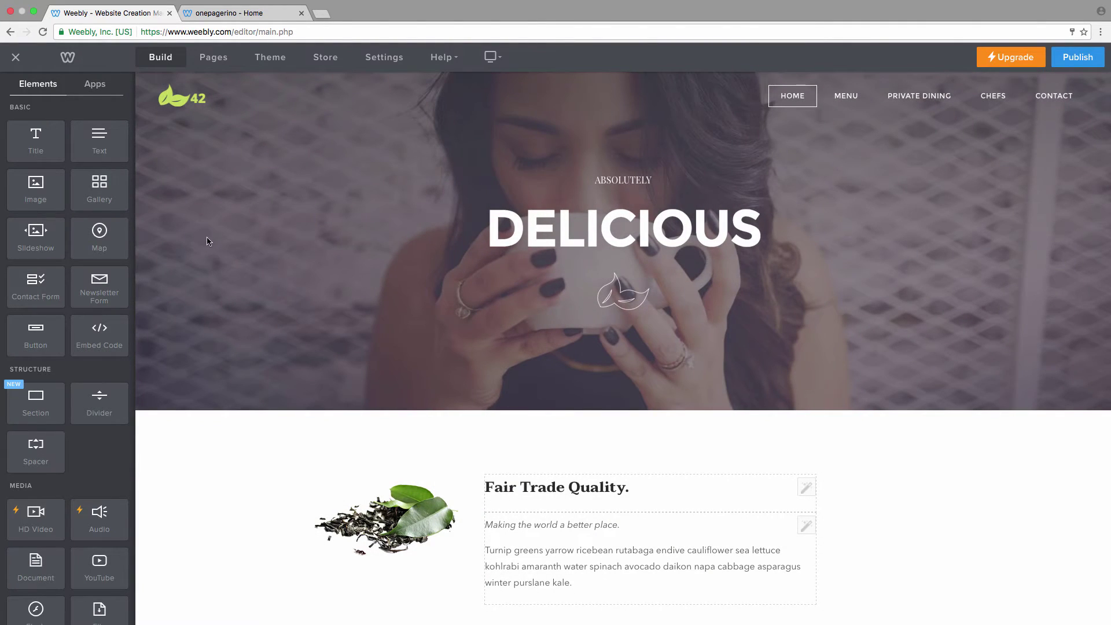
scroll(206, 248, down, 4)
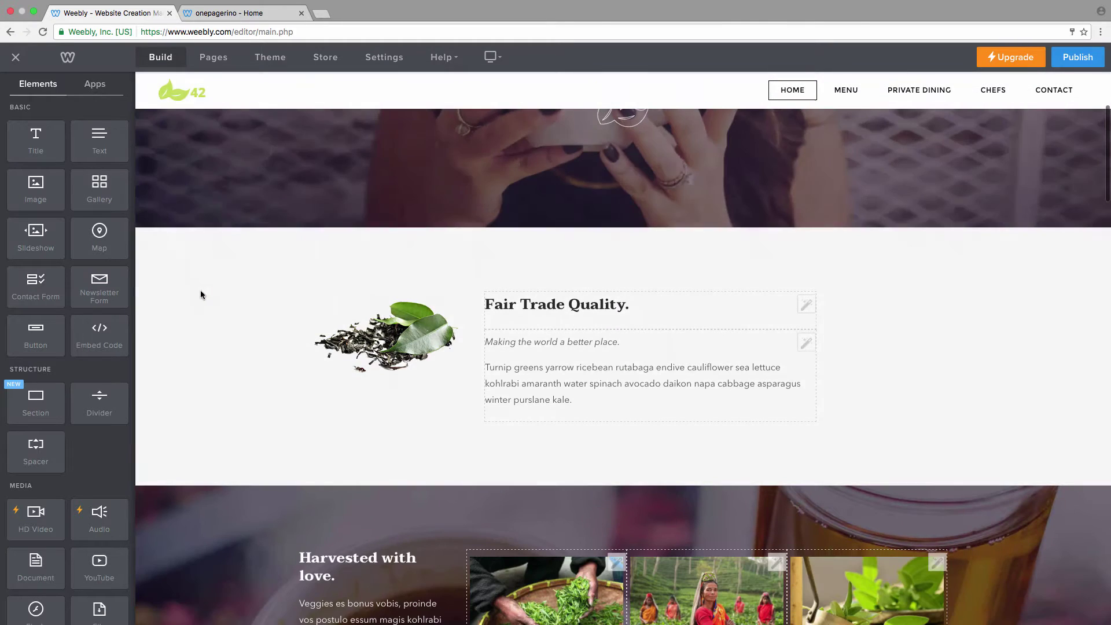
scroll(203, 343, down, 8)
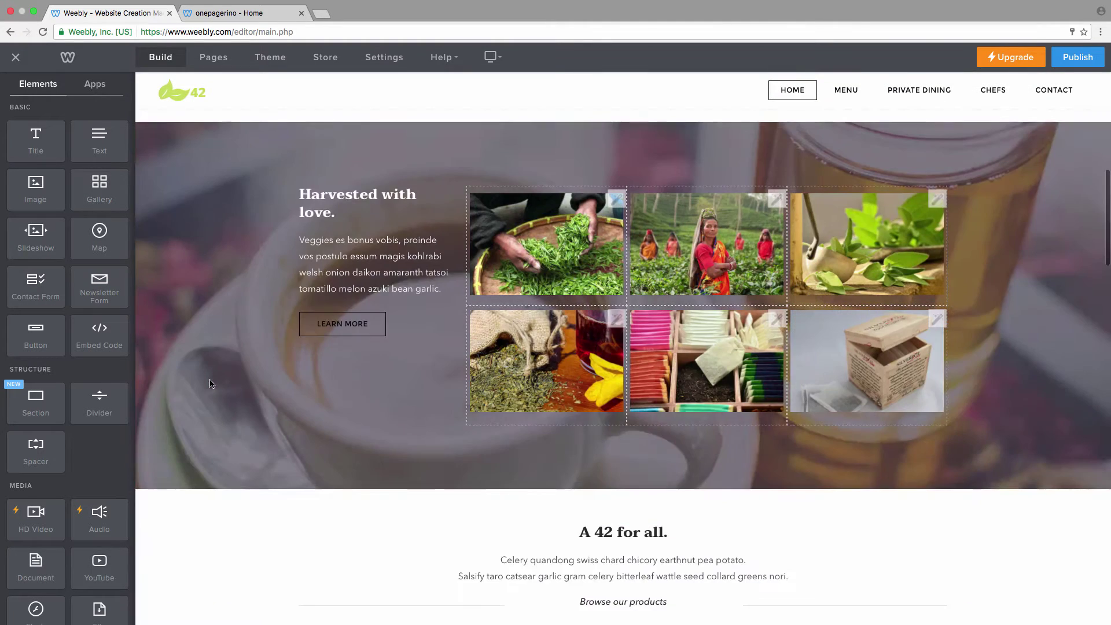
scroll(234, 316, down, 10)
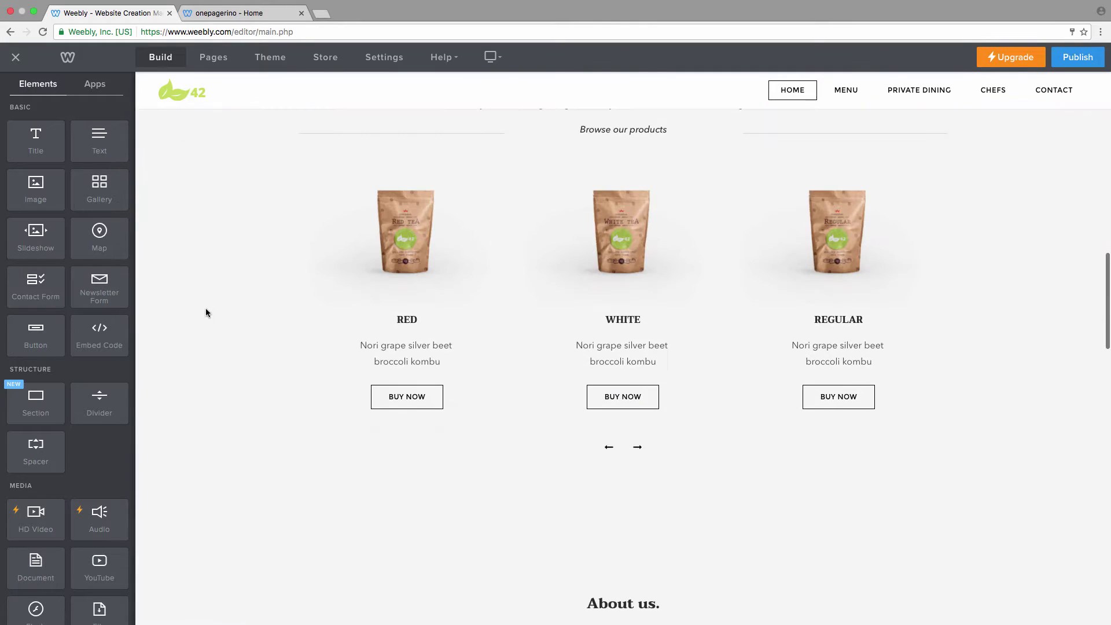
scroll(218, 305, down, 10)
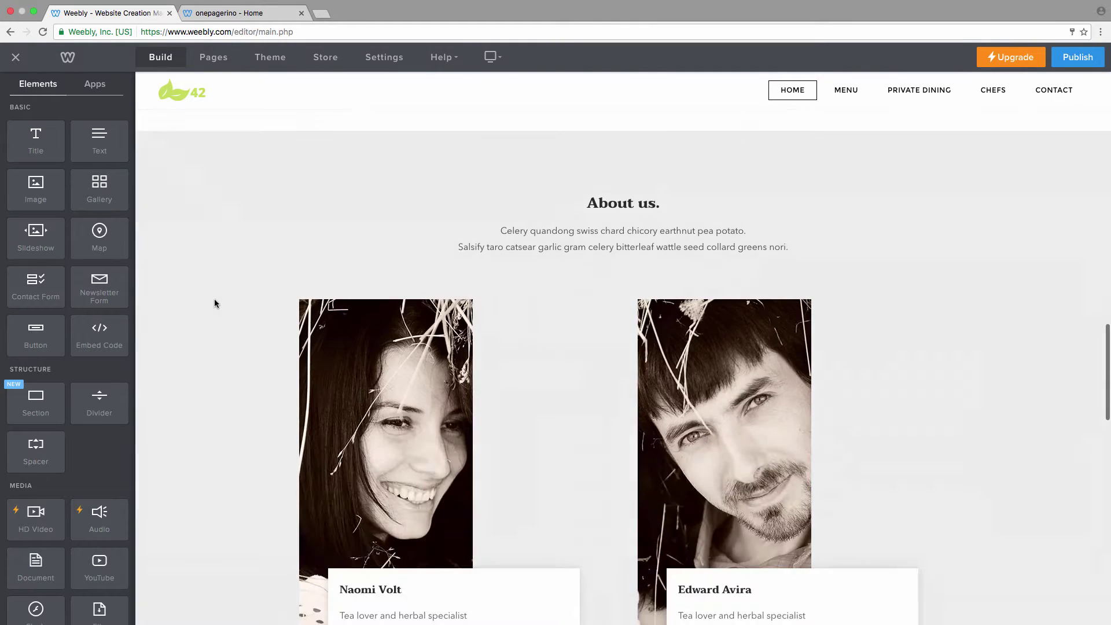
scroll(215, 302, down, 10)
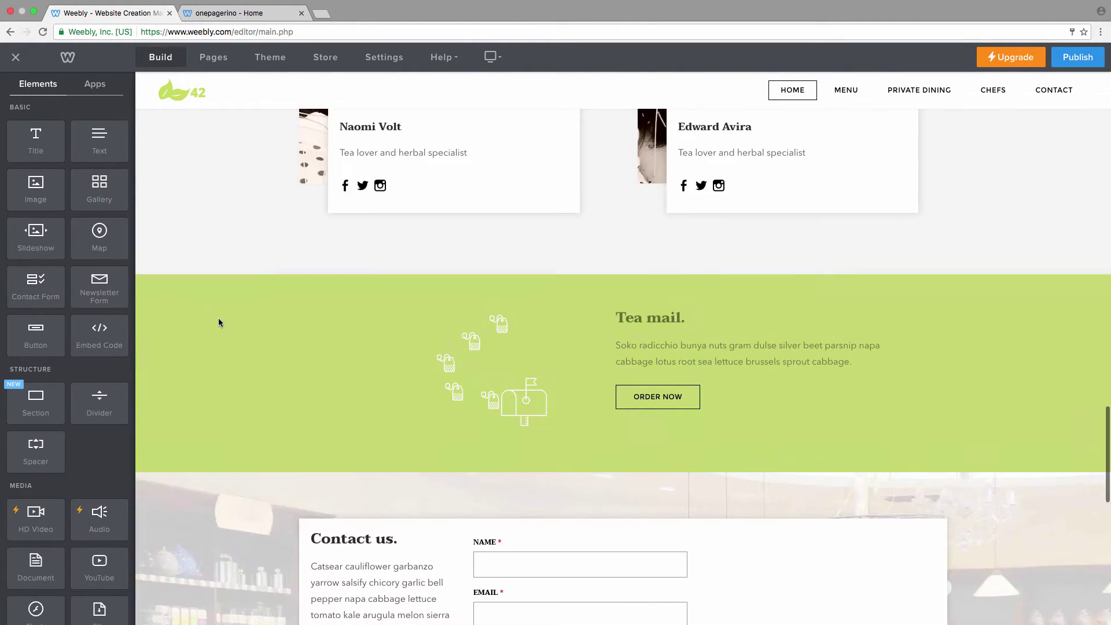
scroll(214, 327, down, 5)
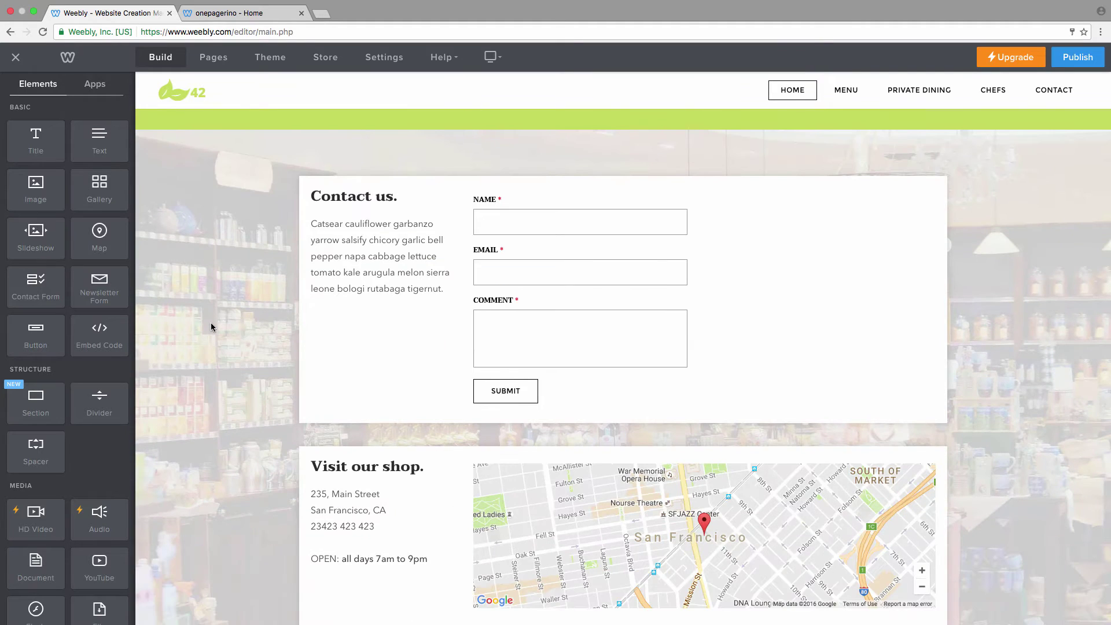
scroll(210, 323, down, 5)
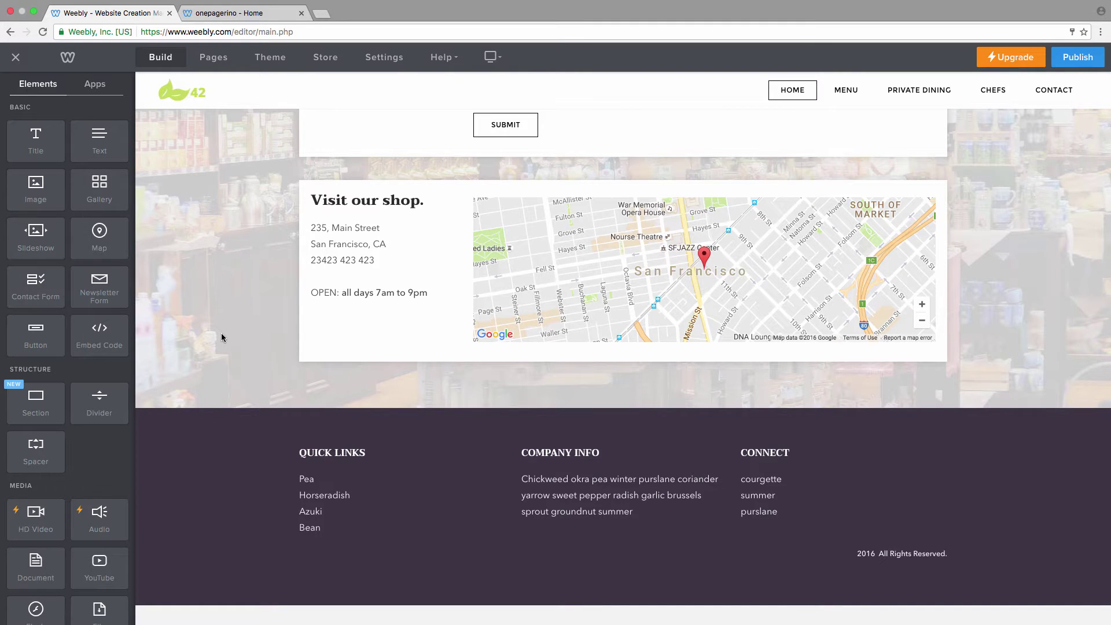
Switch to the published onepagerino site, close the developer tools, and test the Intro, Products, About Us and Contact Us navigation links.
key(ctrl+Tab)
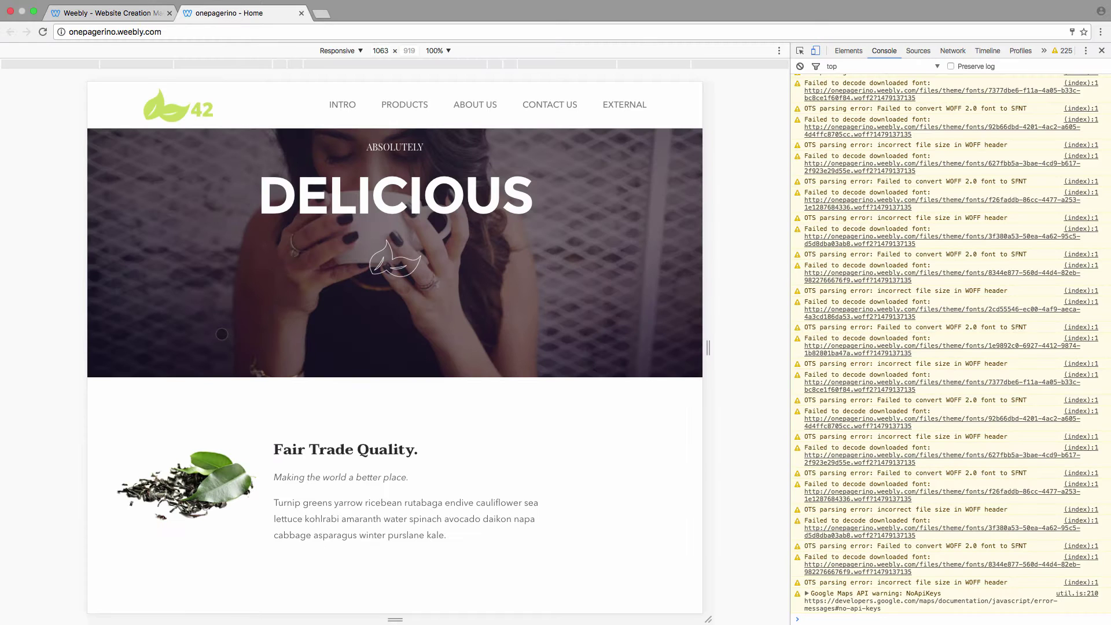
click(1101, 50)
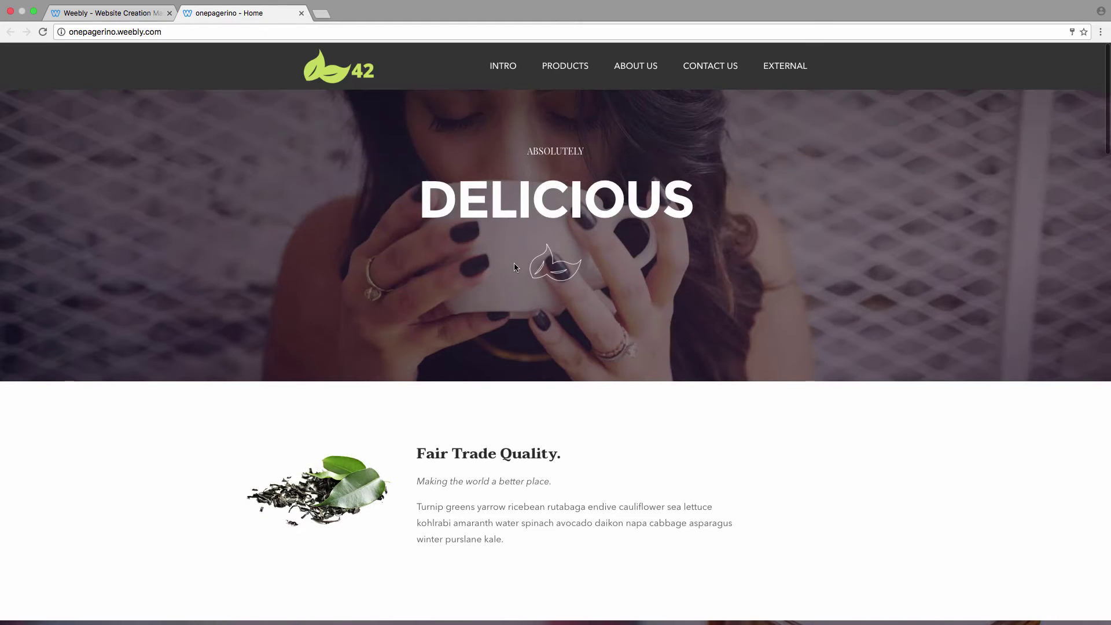
click(508, 68)
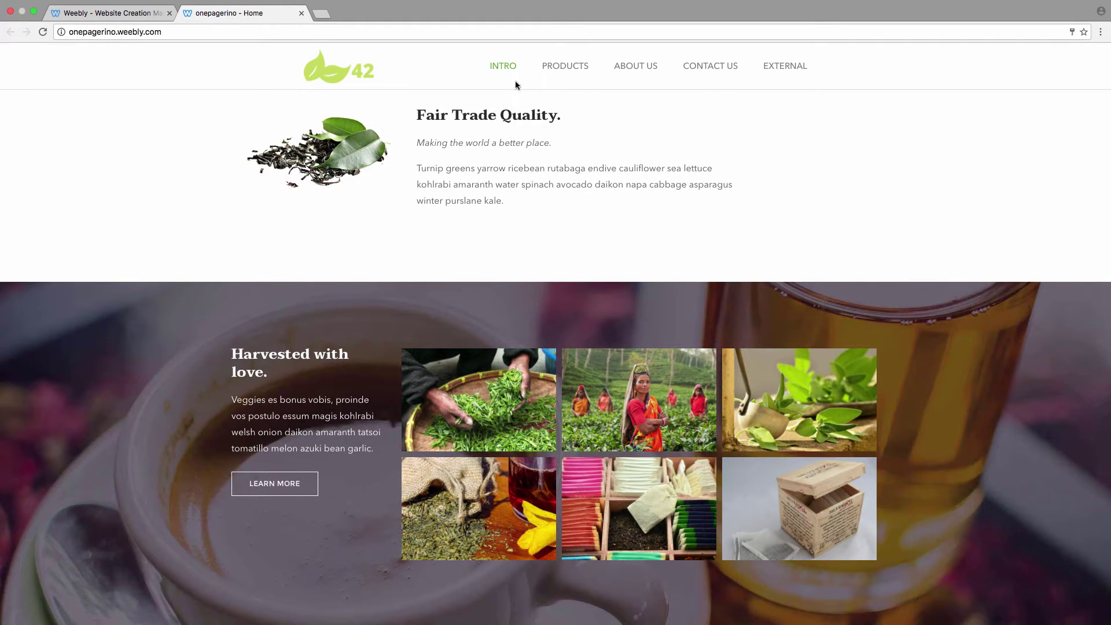
click(561, 67)
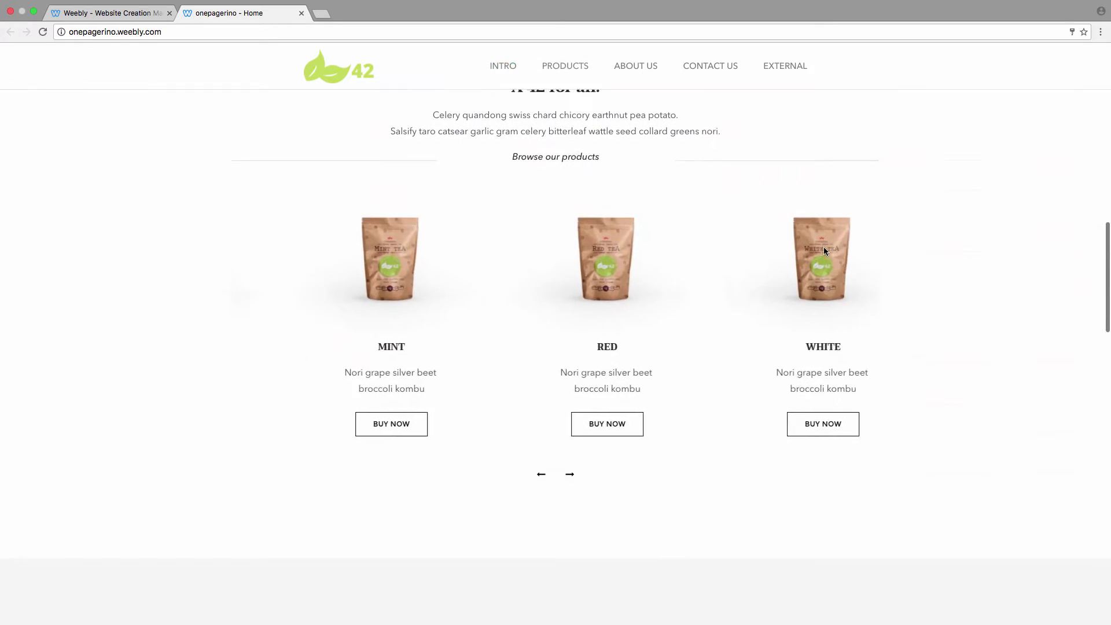
scroll(619, 185, up, 2)
click(635, 65)
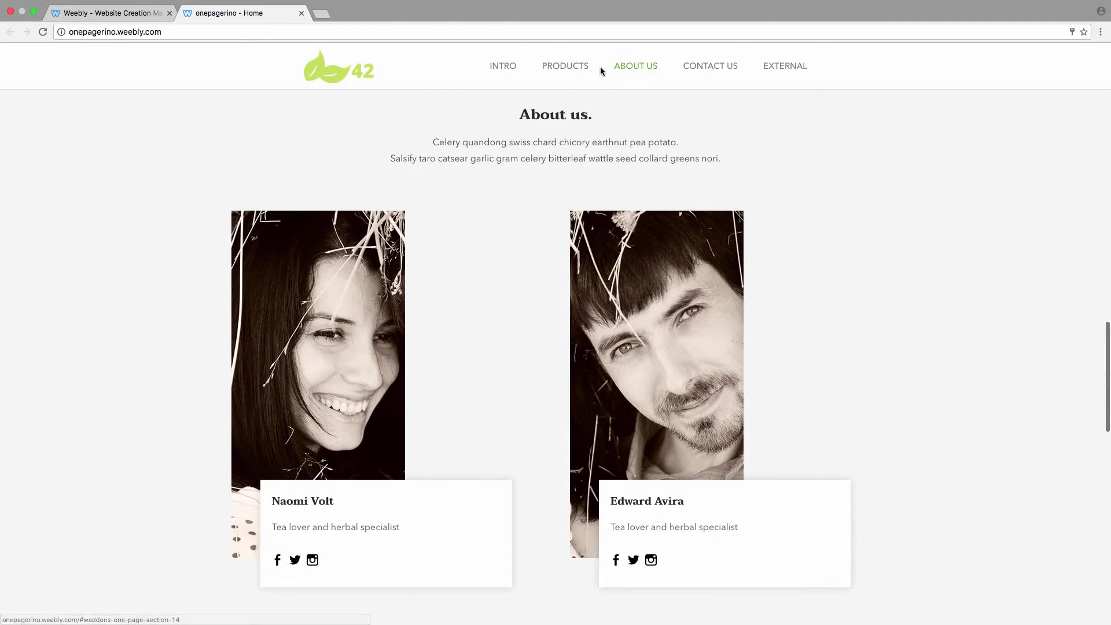
click(700, 67)
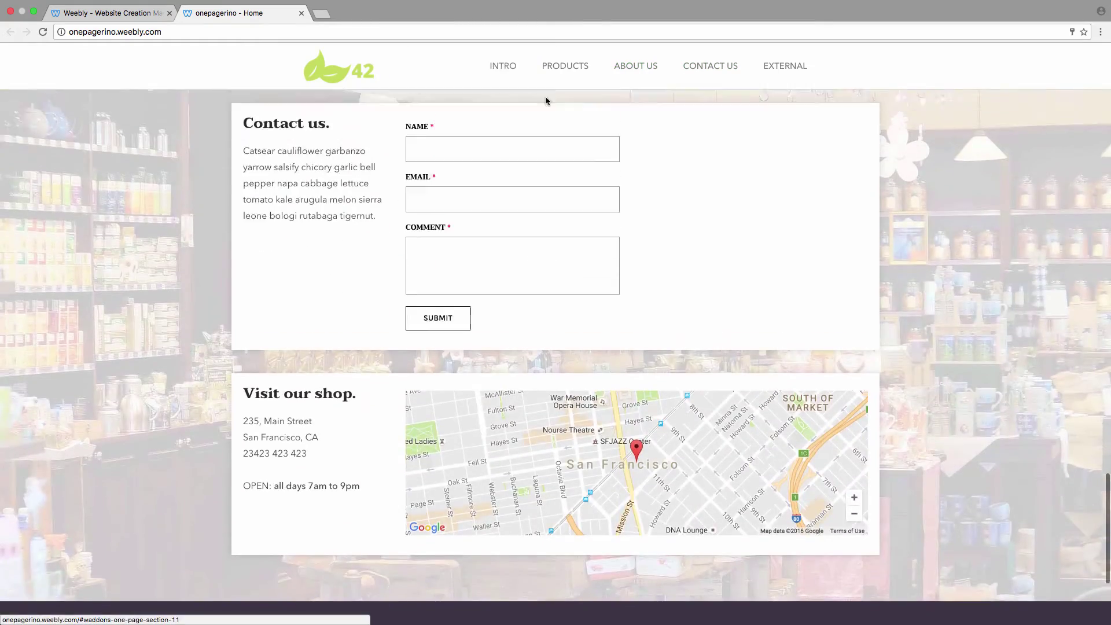
scroll(915, 254, up, 15)
scroll(615, 307, up, 5)
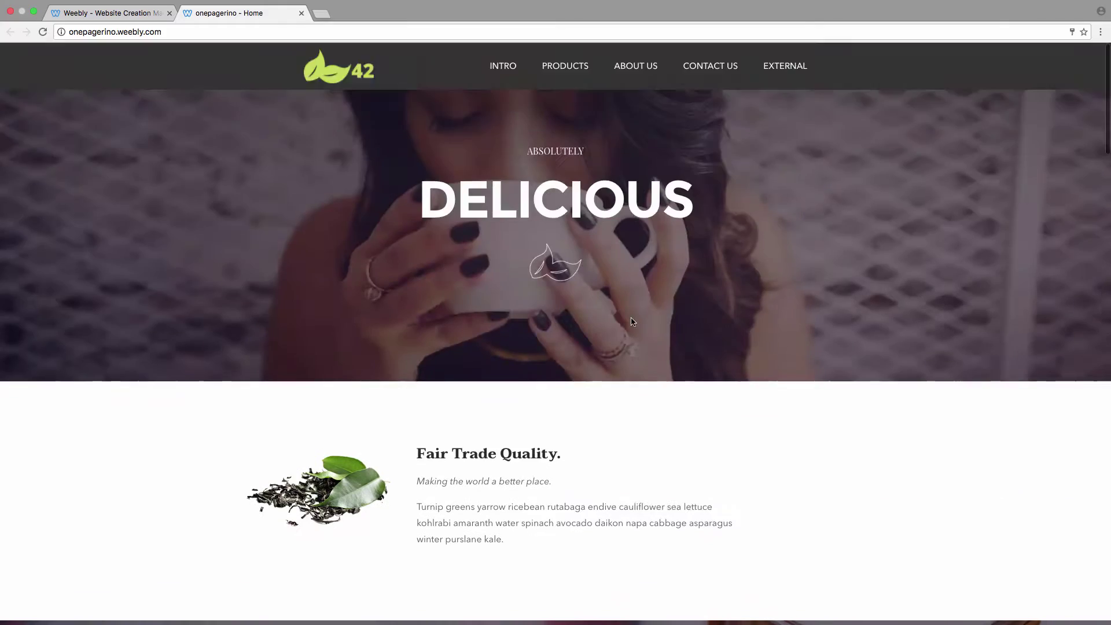
Switch back to the site editor and look through the third-party elements and the home page down to its footer.
click(124, 12)
scroll(903, 278, up, 10)
scroll(930, 367, up, 15)
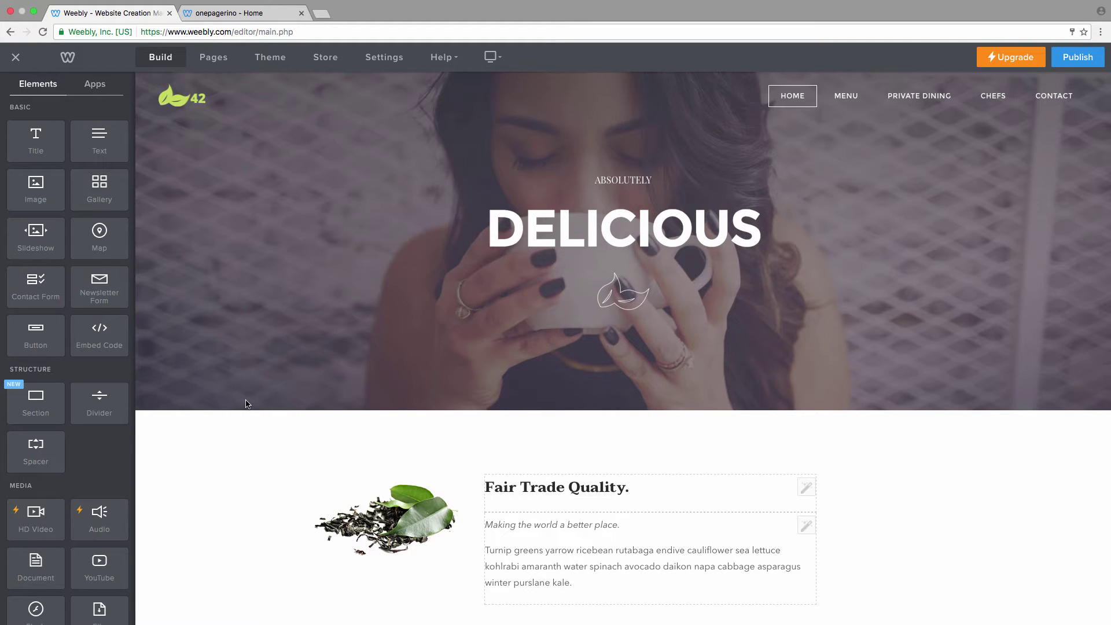
scroll(244, 400, down, 10)
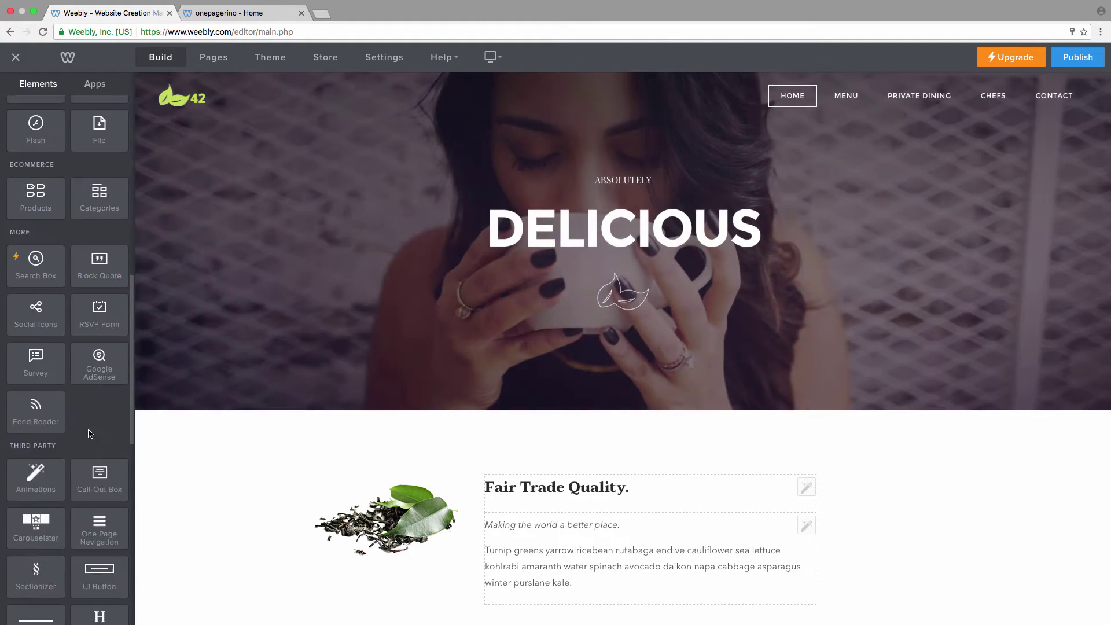
scroll(245, 395, down, 15)
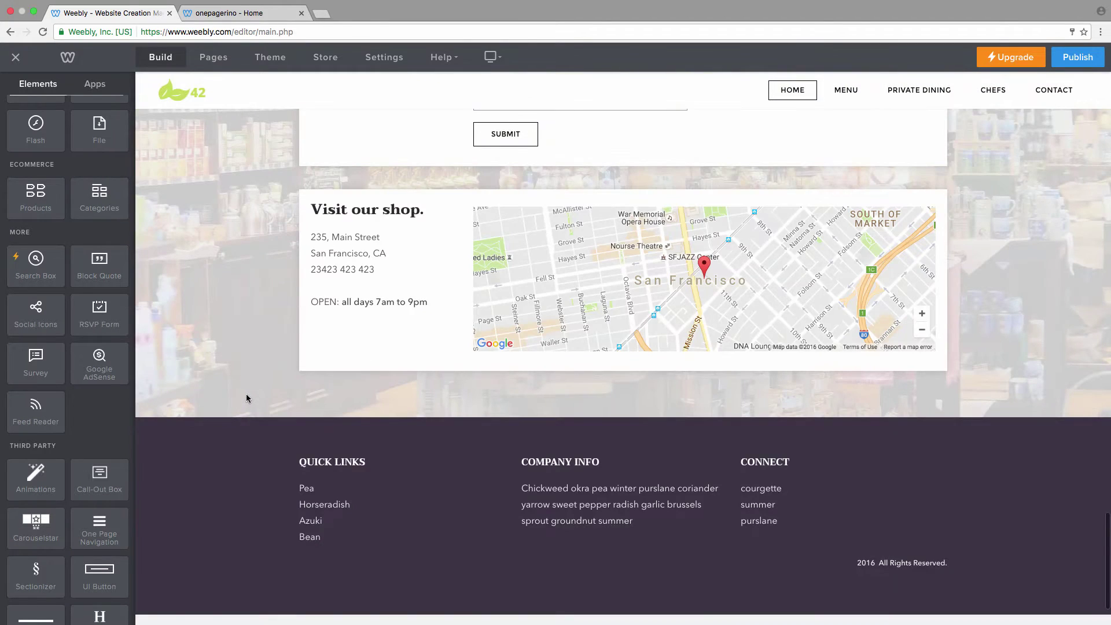
scroll(104, 387, down, 5)
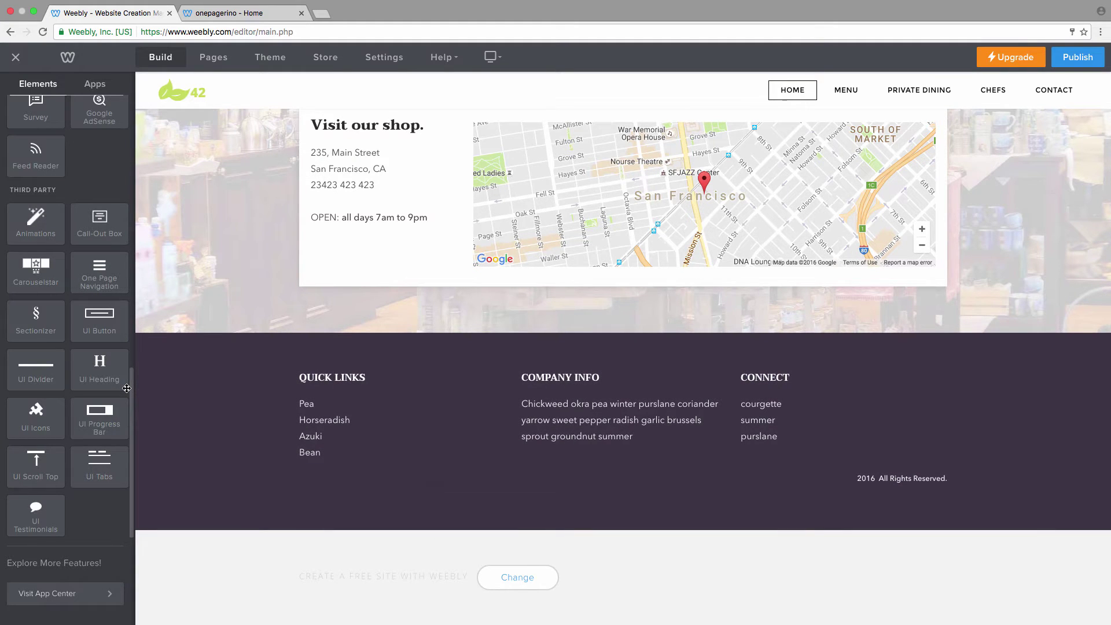
Add a One Page Navigation element at the bottom of the footer and check the published onepagerino site for its menu links.
drag(81, 279, 504, 538)
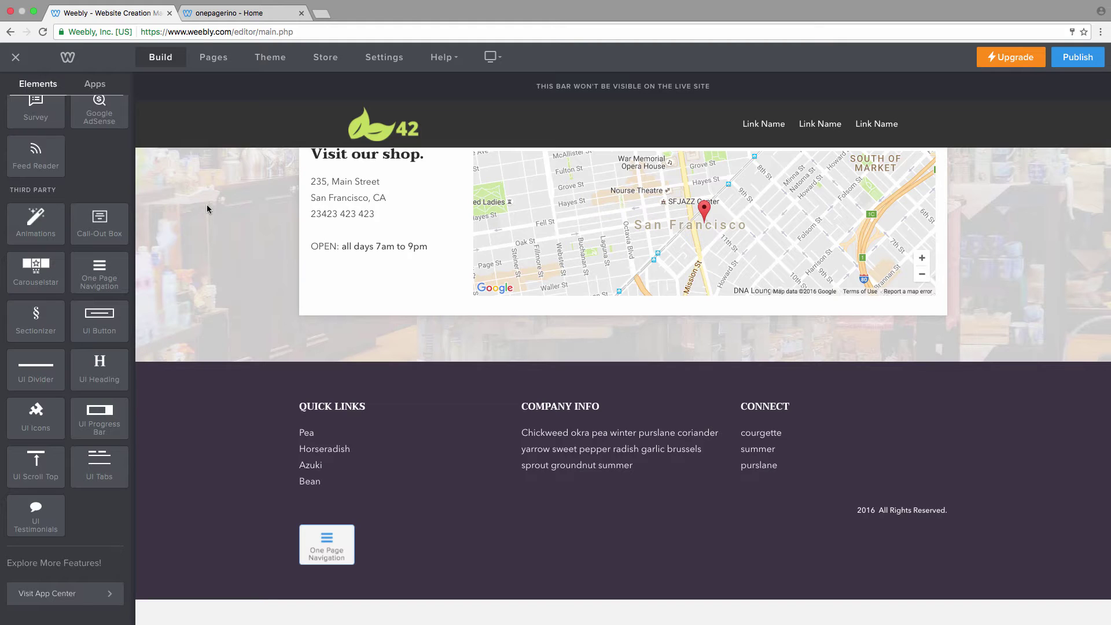
click(251, 16)
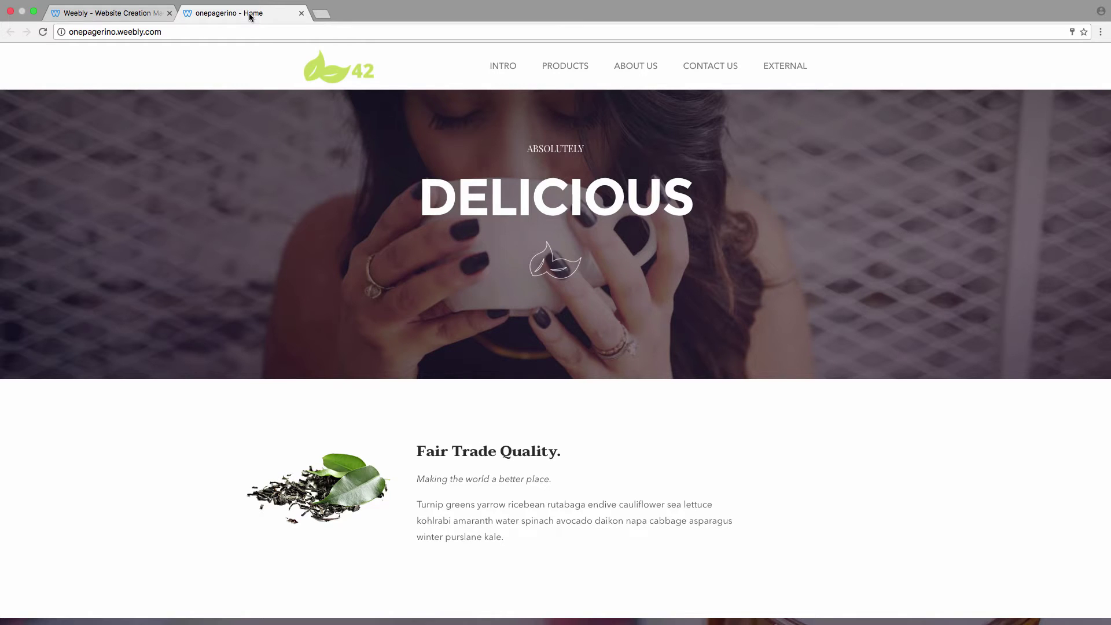
key(ctrl+shift+Tab)
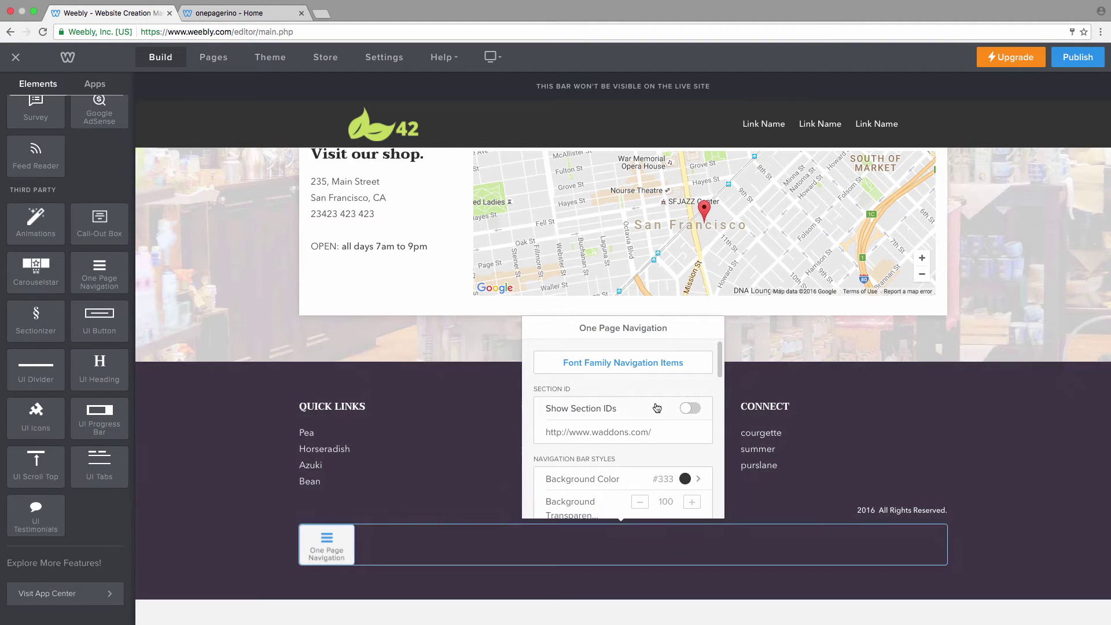
Set the amount of navigation items to 5 in the One Page Navigation element.
scroll(662, 404, down, 1)
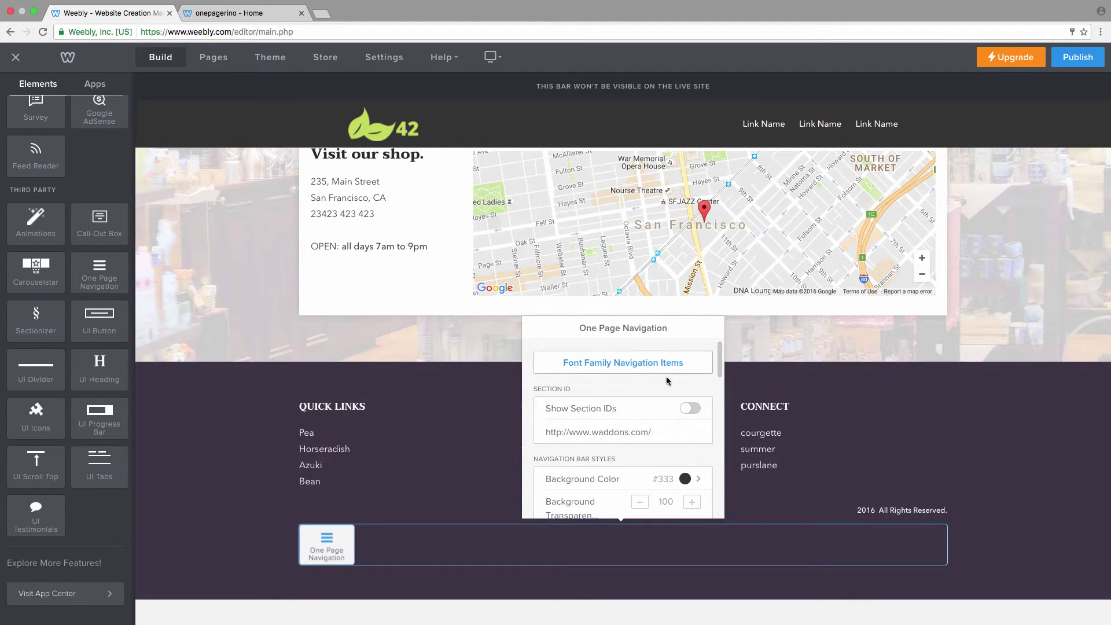
scroll(664, 402, down, 5)
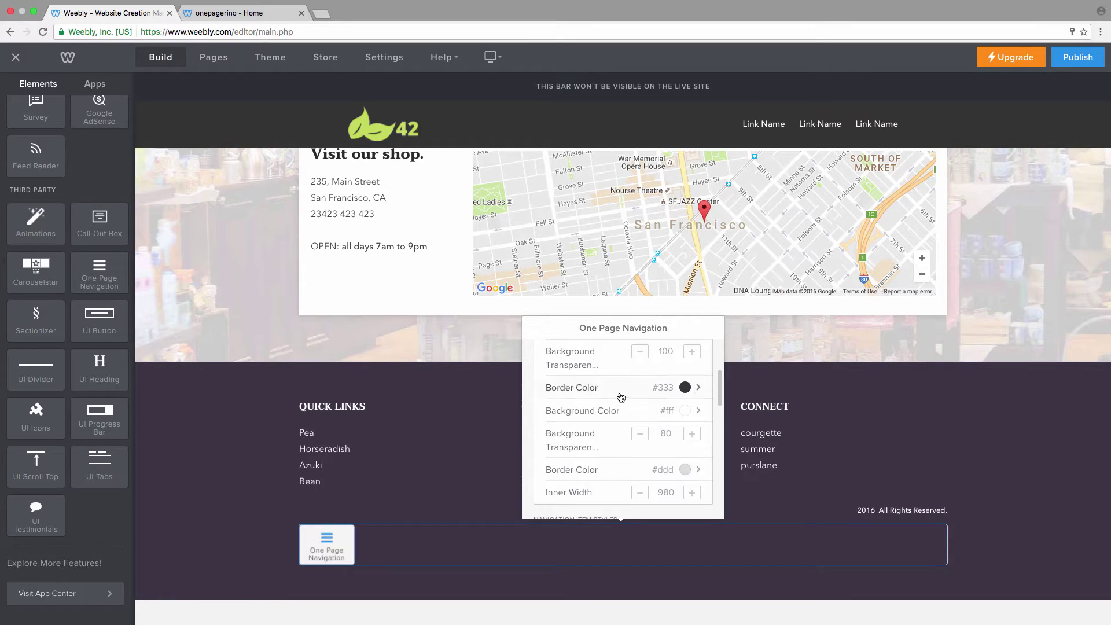
scroll(620, 396, down, 1)
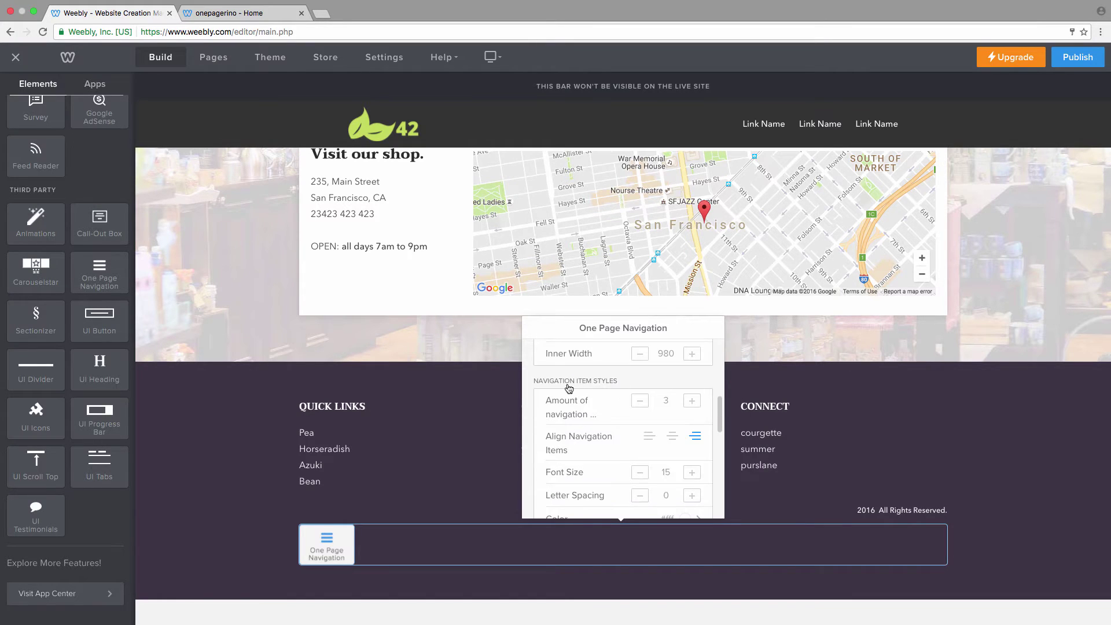
click(667, 399)
key(BackSpace)
text(5)
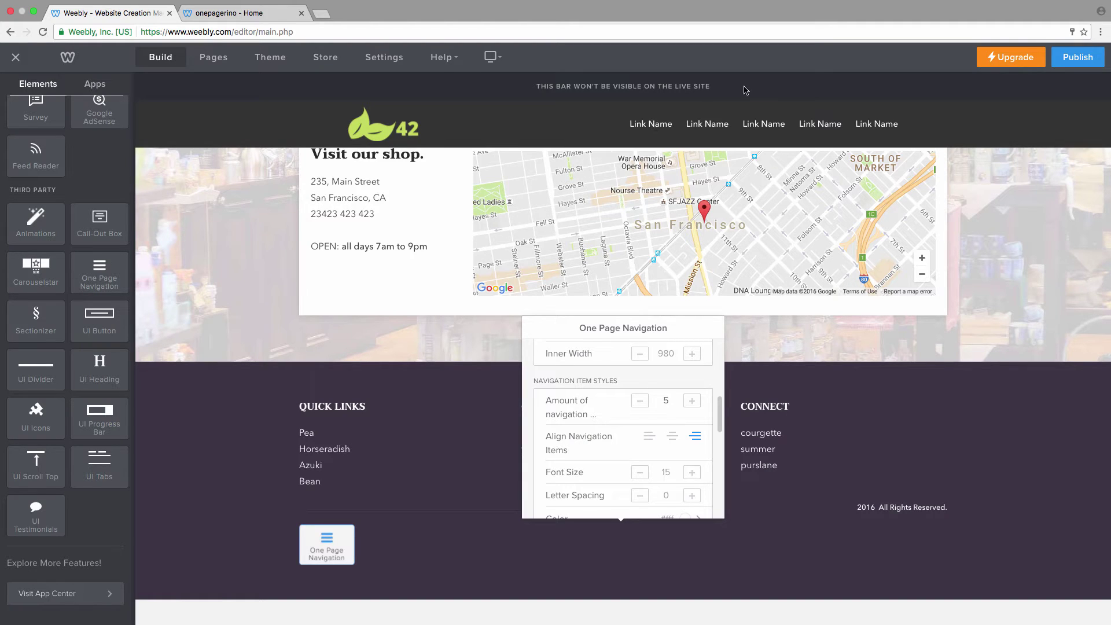
Rename the first two placeholder links in the navigation bar as INTRO and PRODUCTS.
click(648, 126)
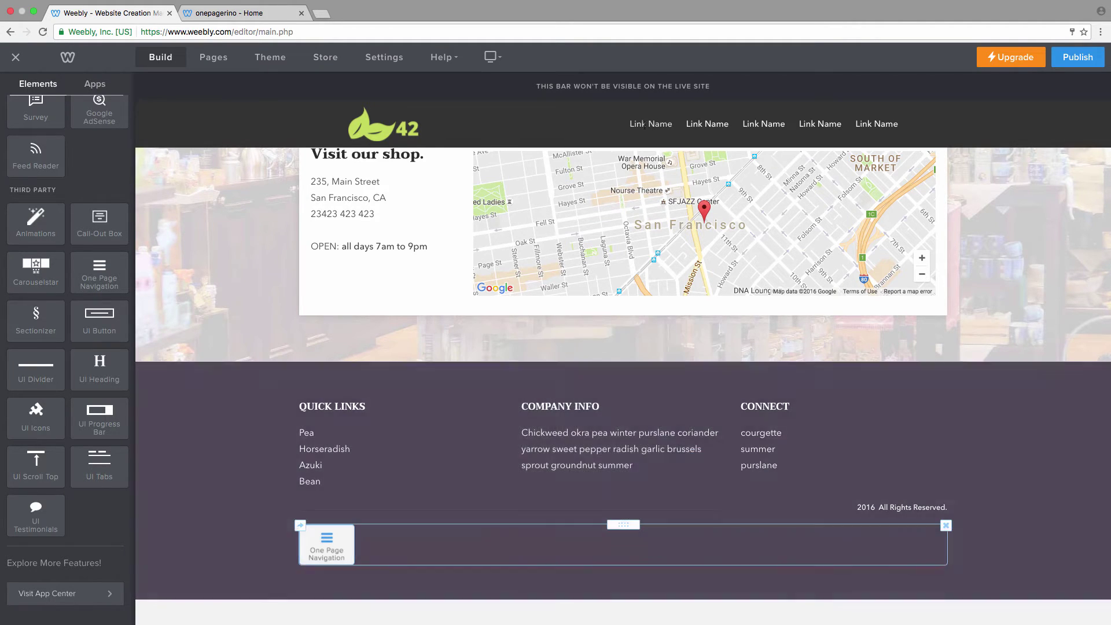
key(ctrl+a)
key(BackSpace)
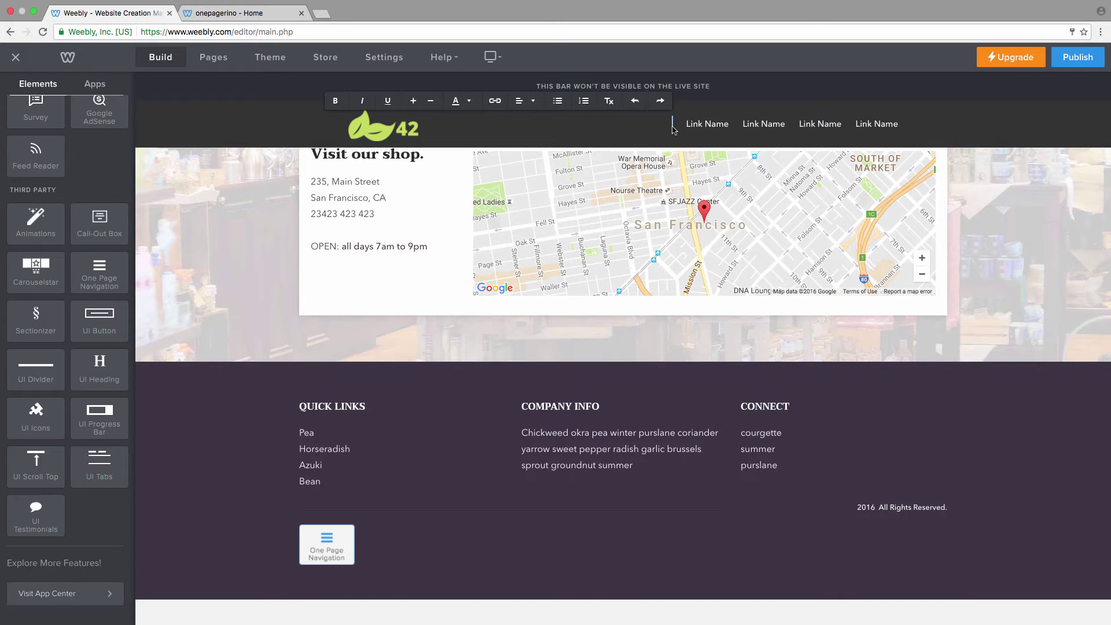
text(INTRO)
click(711, 124)
triple_click(725, 123)
key(BackSpace)
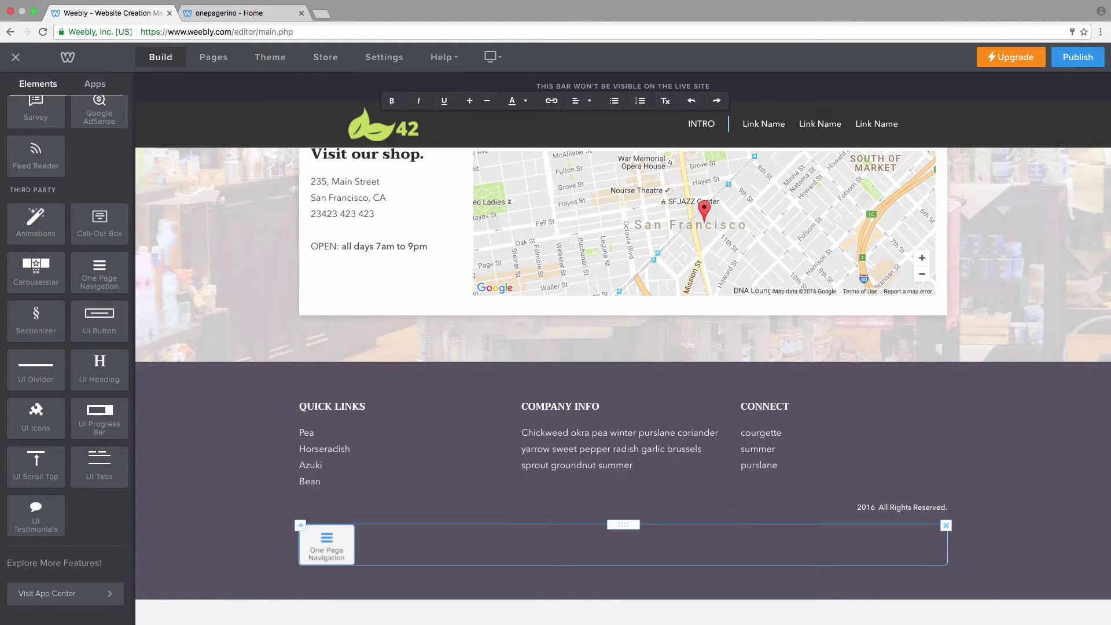
text(PRODUCTS)
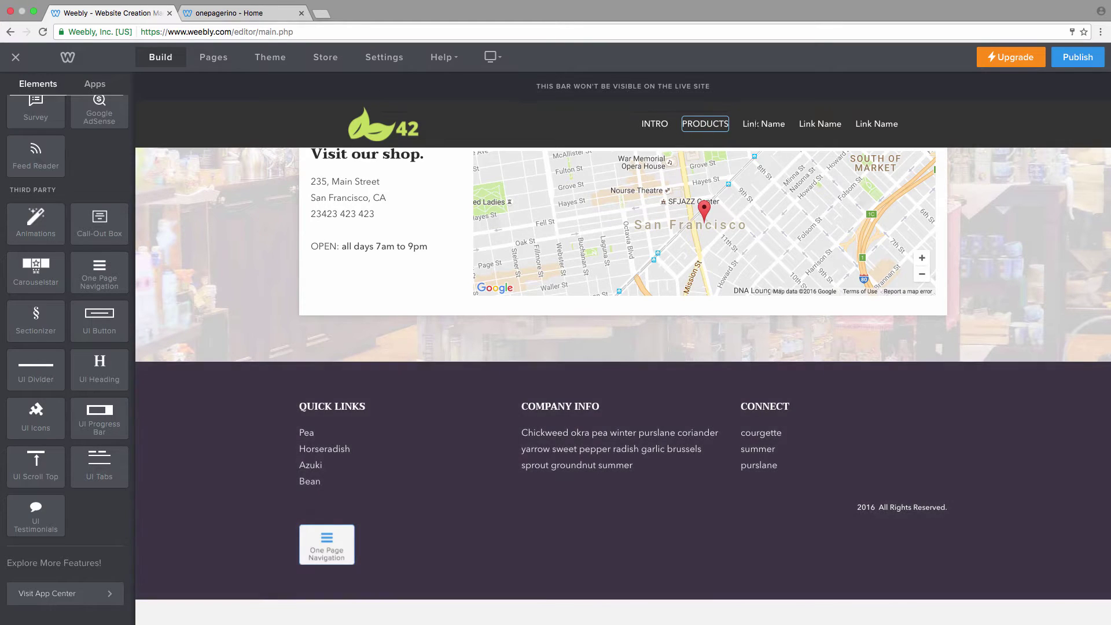
Rename the remaining three navigation links as ABOUT US, CONTACT US and EXTERNAL.
key(Tab)
text(ABOUT US)
key(Return)
click(824, 125)
text(CONTACT US)
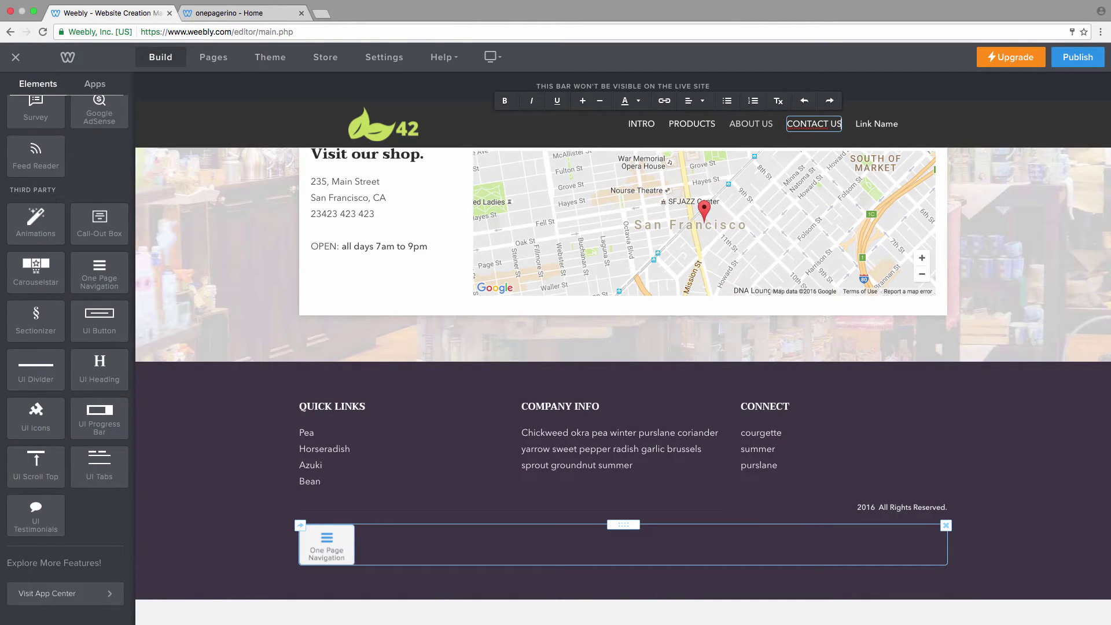
click(880, 124)
text(EXTERNAL)
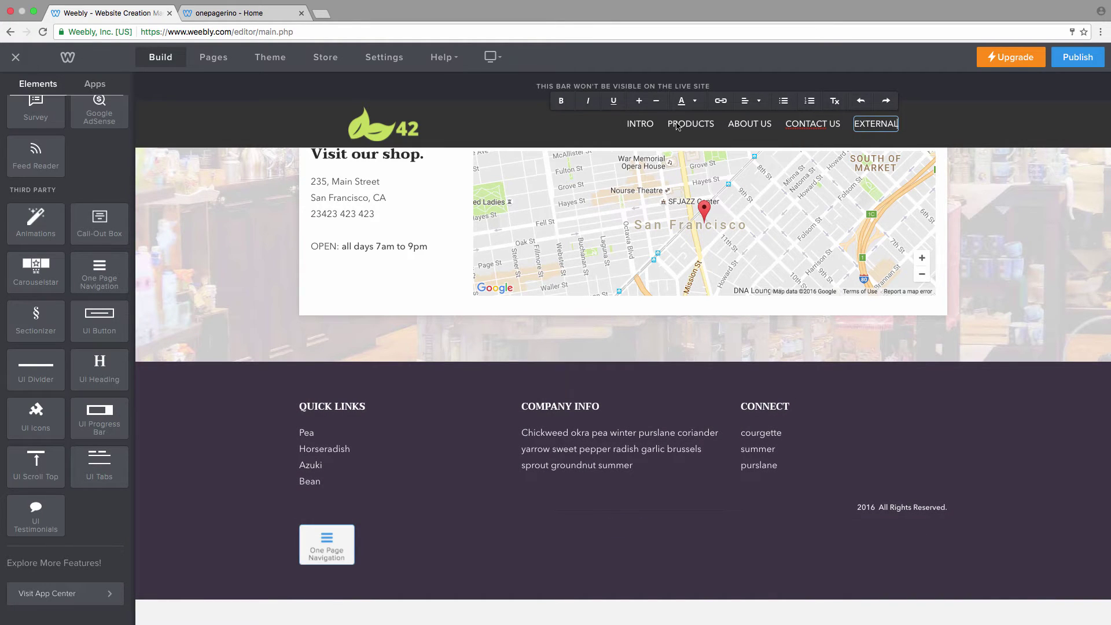
click(583, 120)
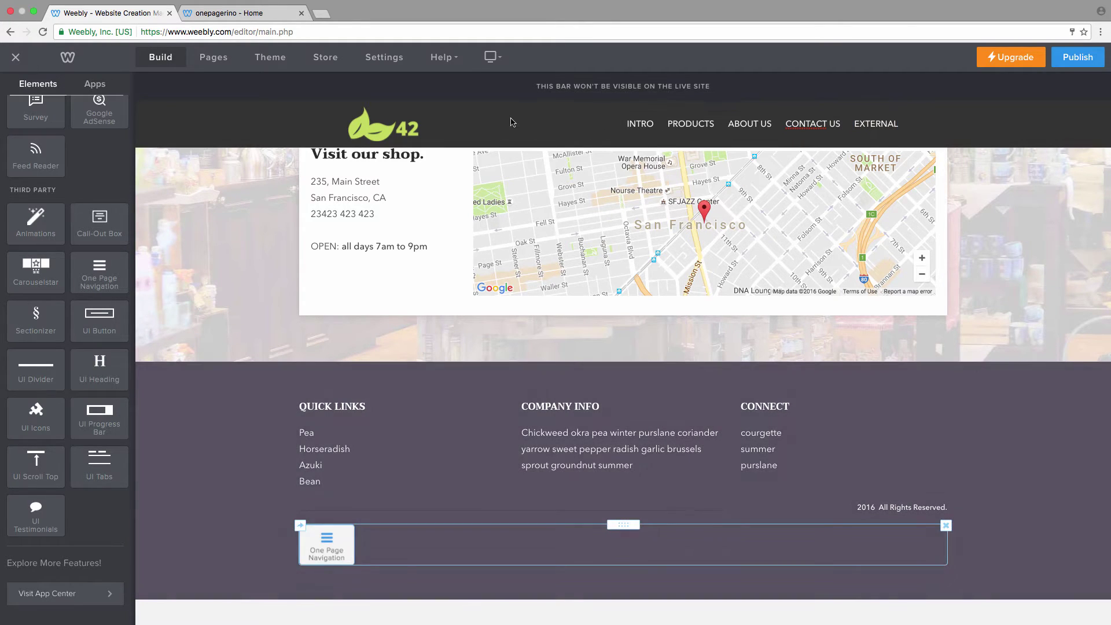
Turn on Show Section IDs for the One Page Navigation element.
scroll(497, 221, up, 10)
scroll(497, 221, up, 10)
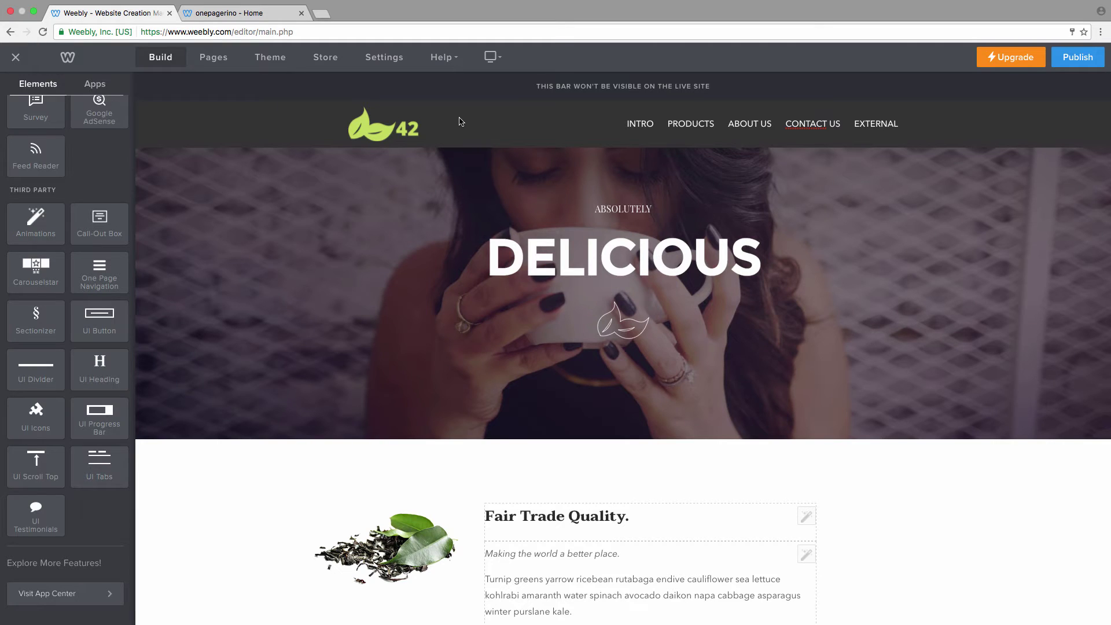
click(466, 134)
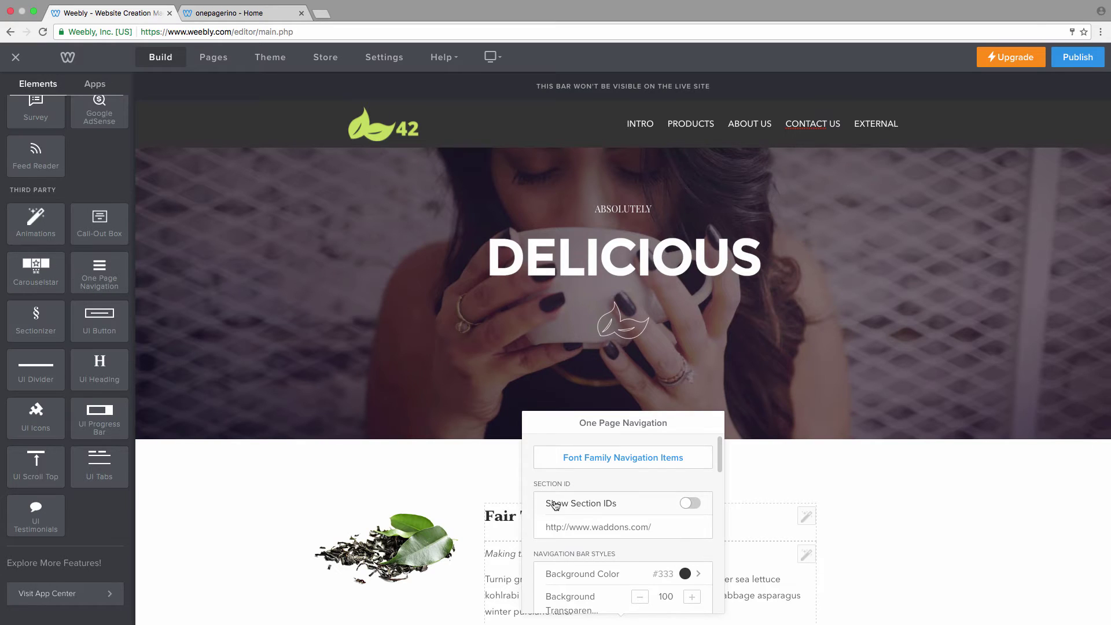
click(690, 502)
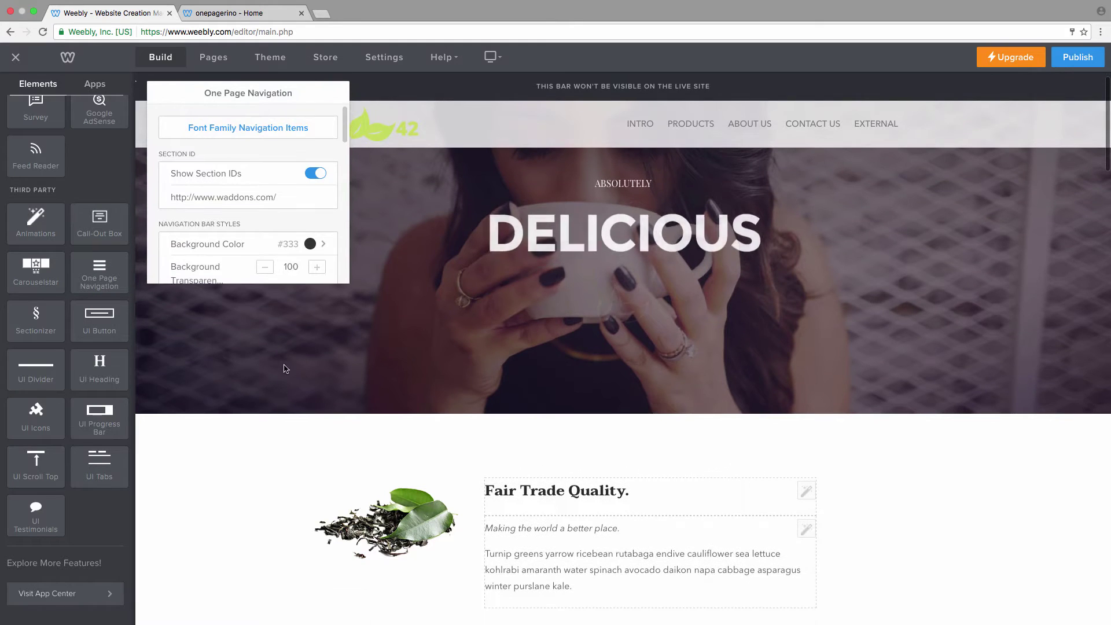
Examine the parts of the section ID link below the Fair Trade Quality section and look at the published site.
scroll(74, 179, up, 10)
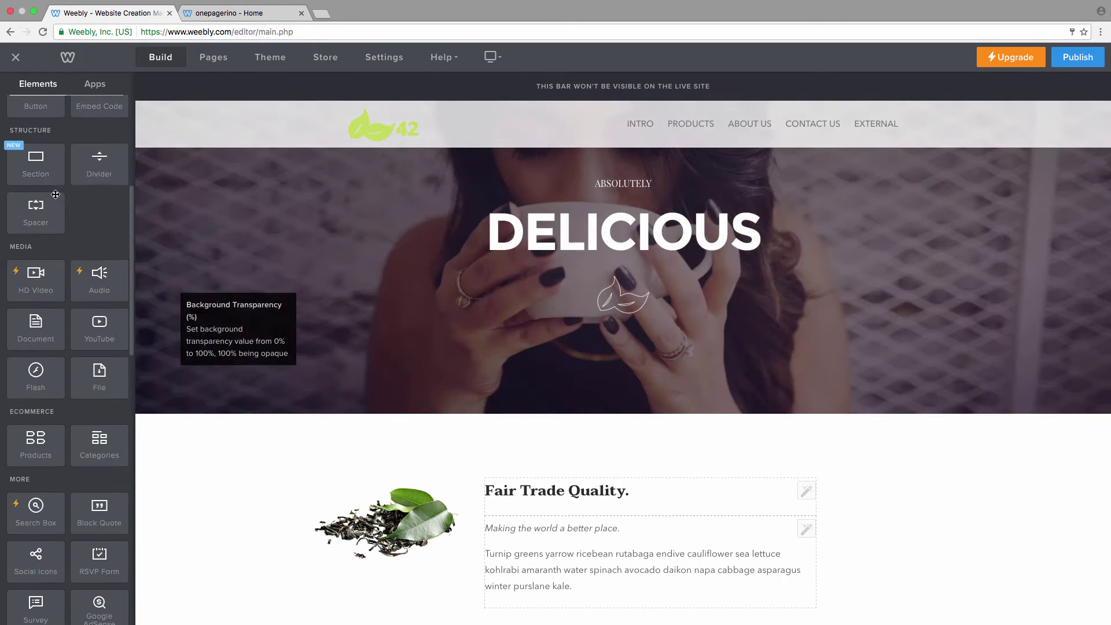
scroll(384, 422, down, 3)
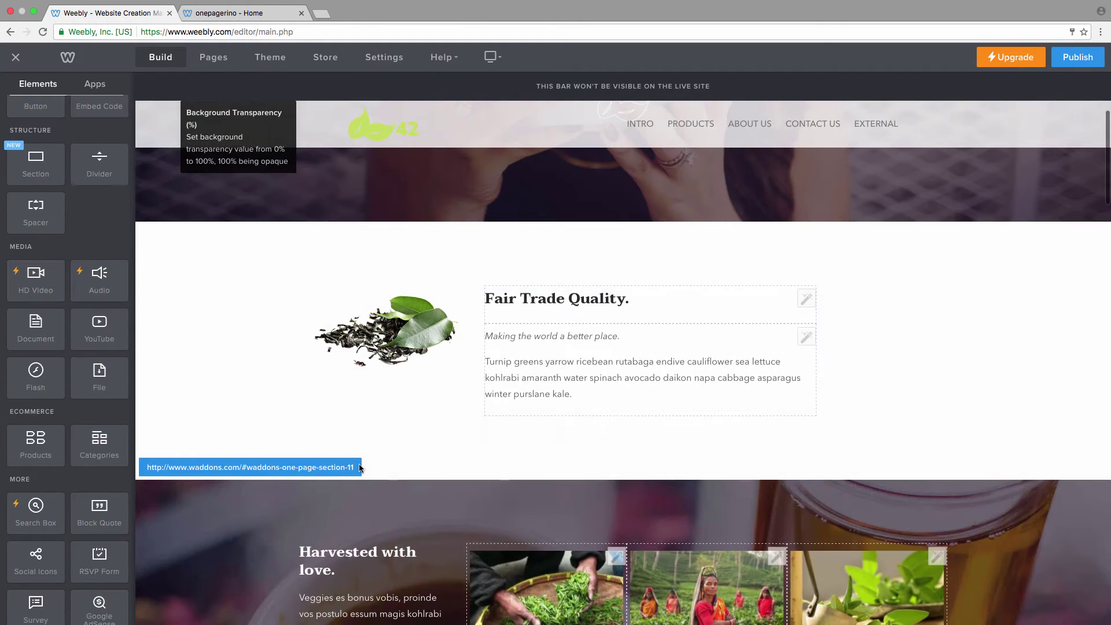
click(183, 462)
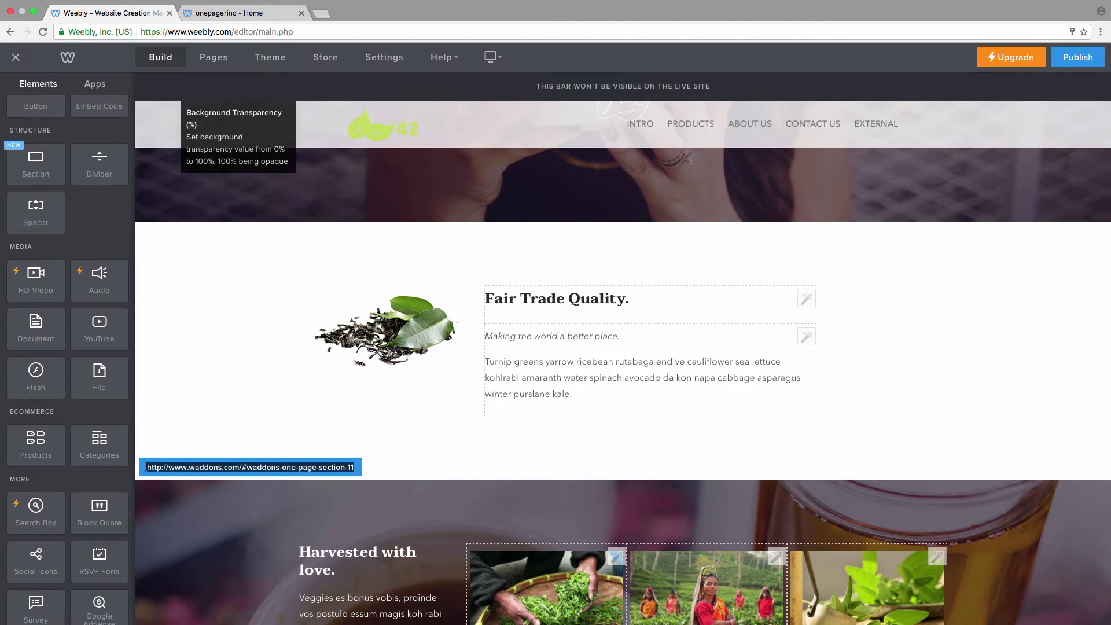
click(242, 470)
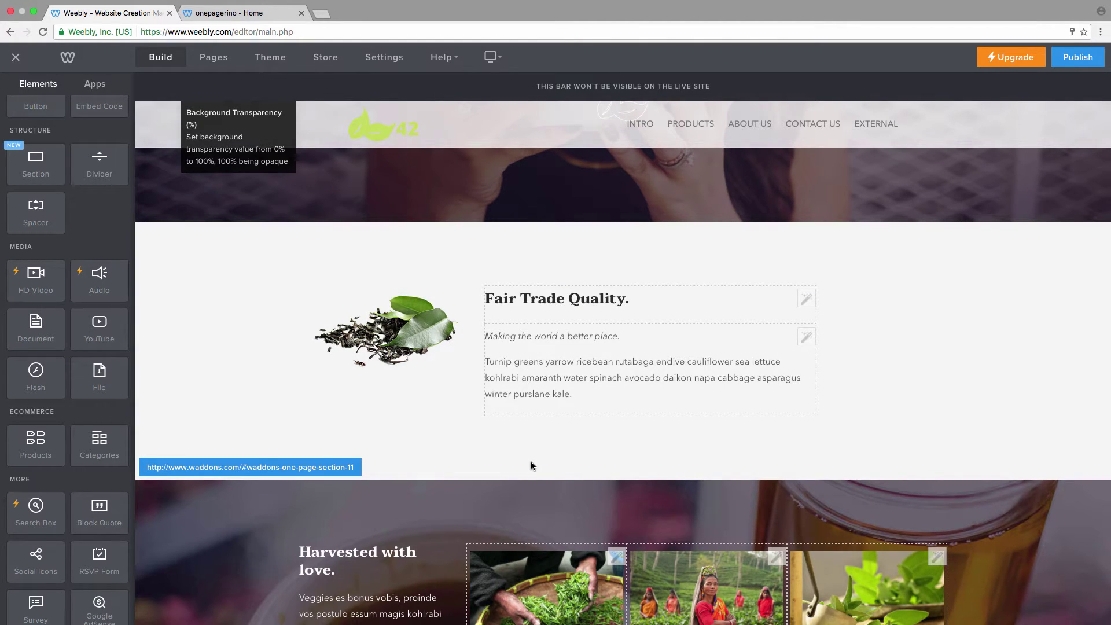
drag(241, 467, 352, 465)
click(378, 467)
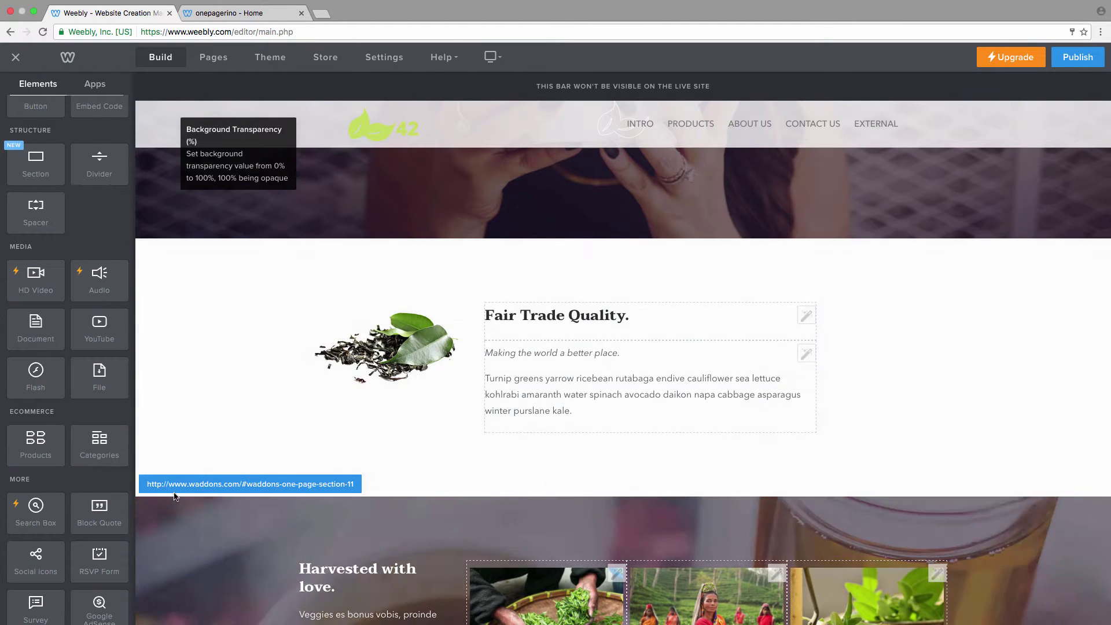
drag(147, 486, 236, 484)
click(236, 484)
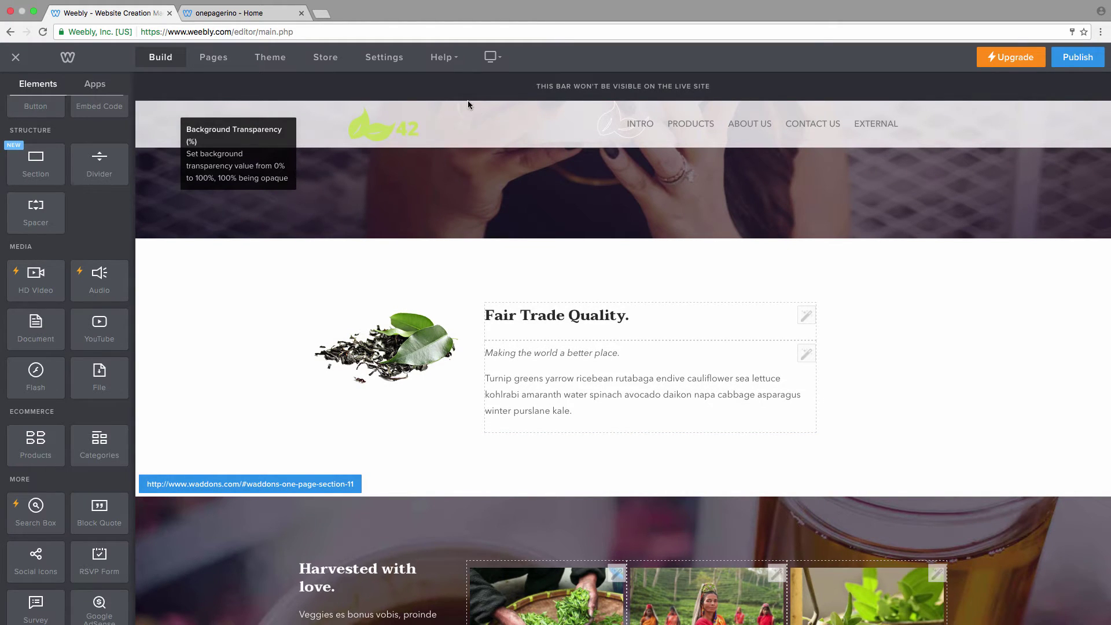
click(248, 14)
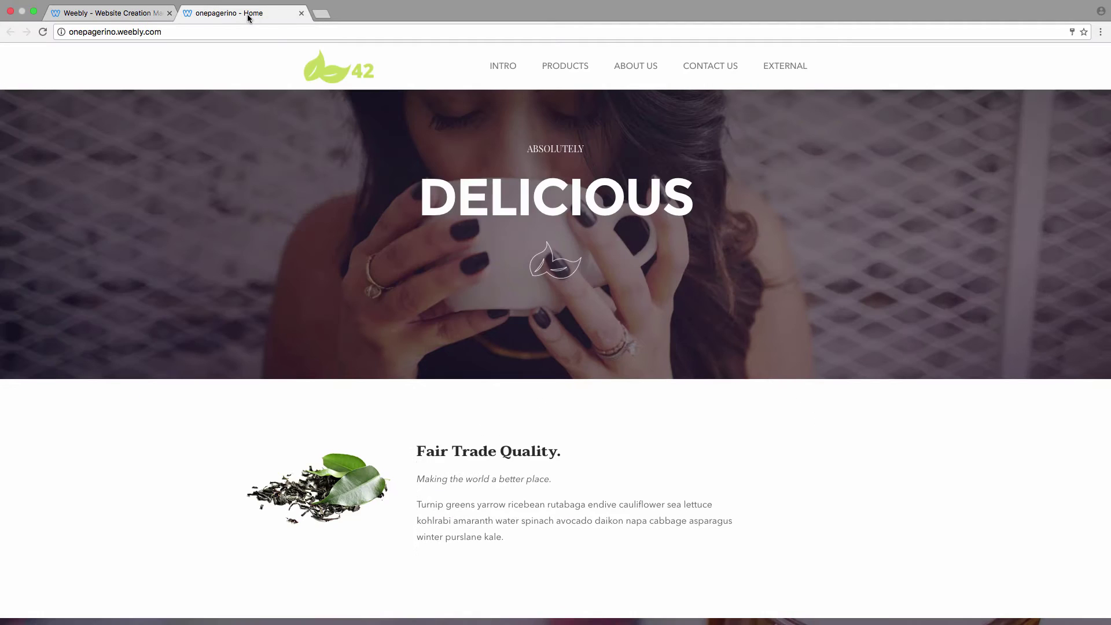
click(149, 15)
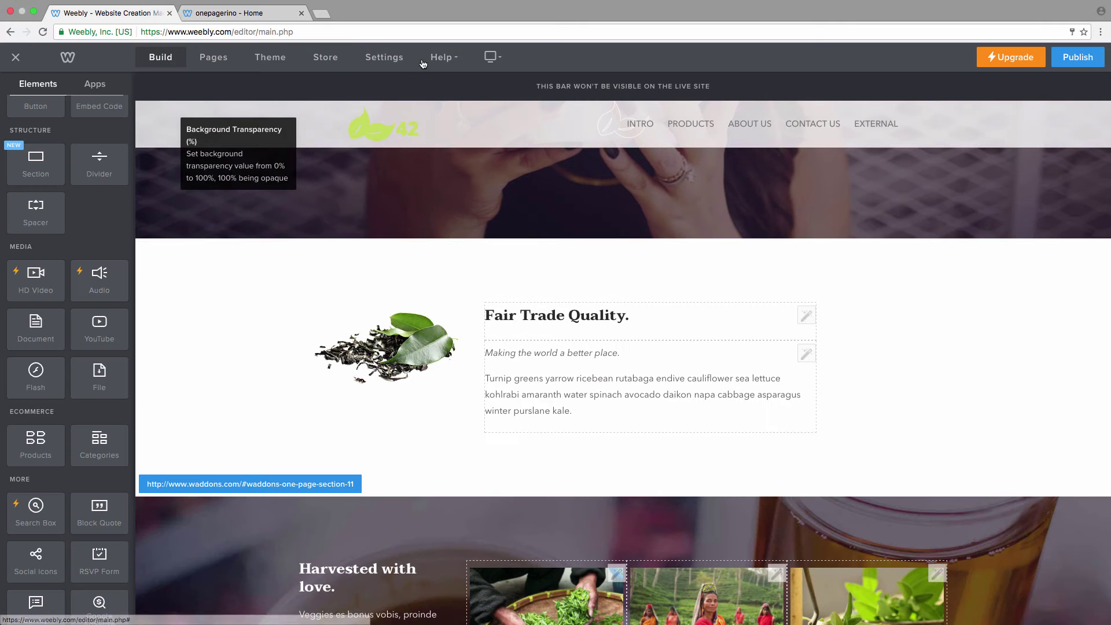
click(478, 113)
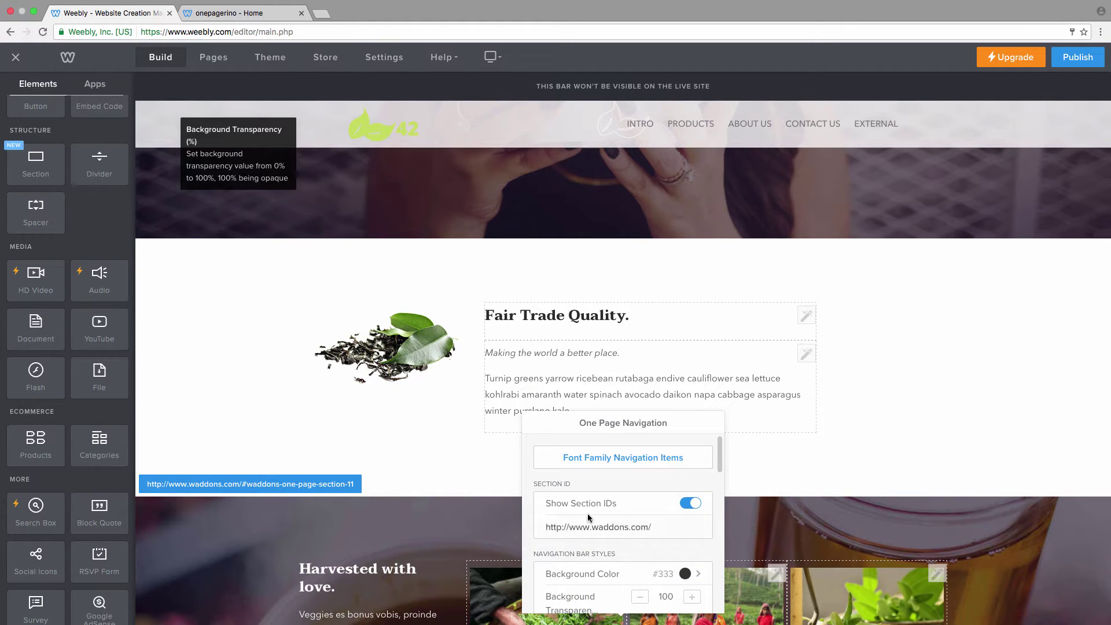
drag(647, 522, 546, 529)
key(BackSpace)
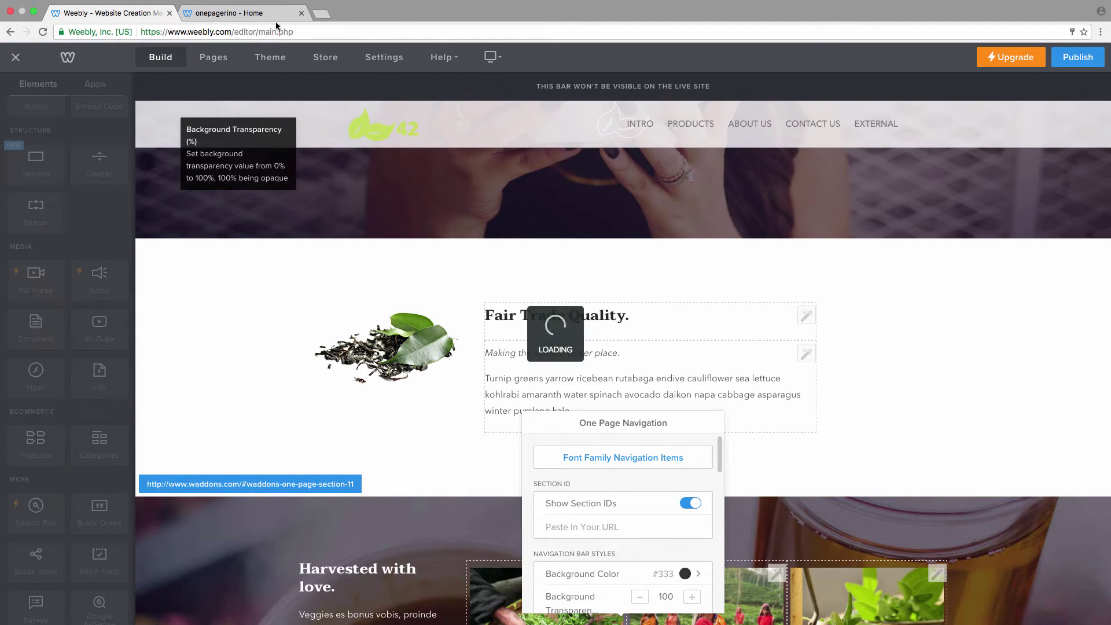
click(251, 16)
click(157, 31)
key(super+c)
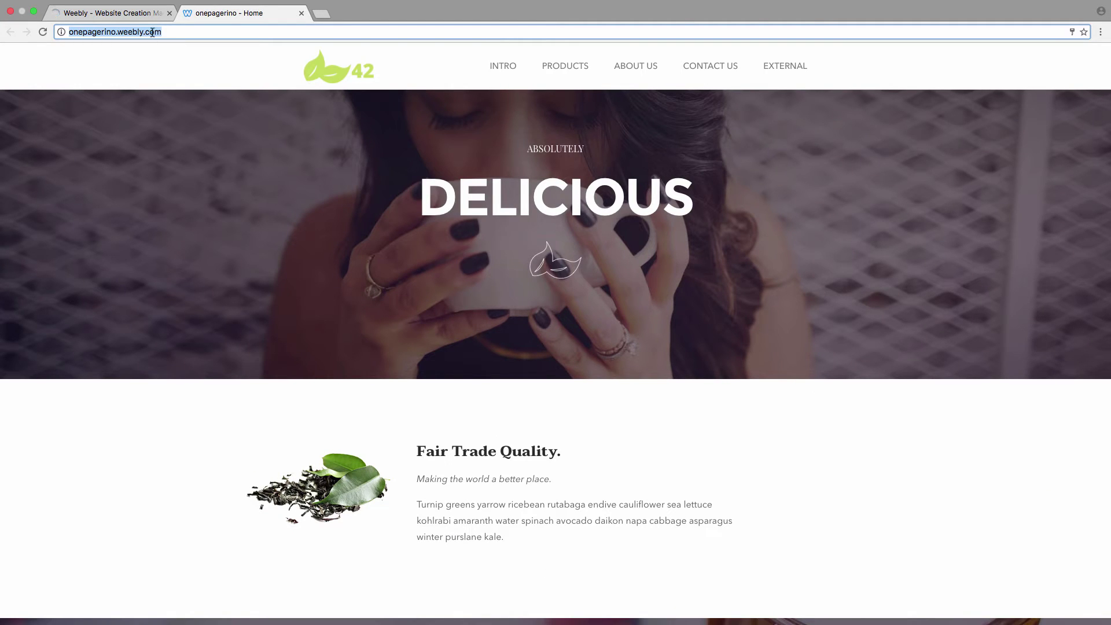
click(129, 13)
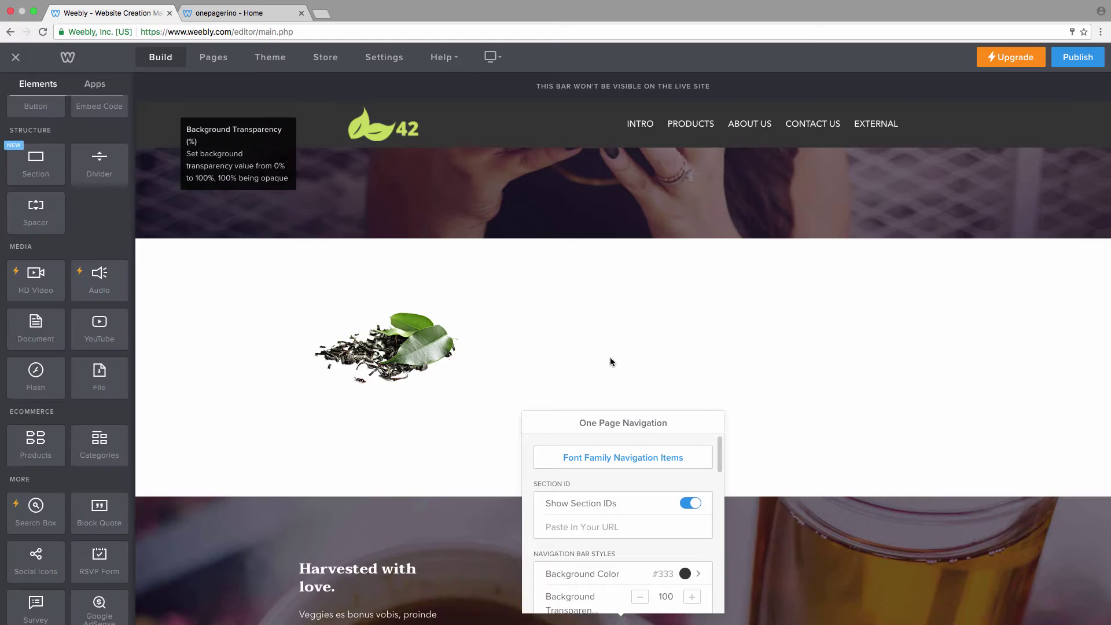
click(584, 527)
key(super+v)
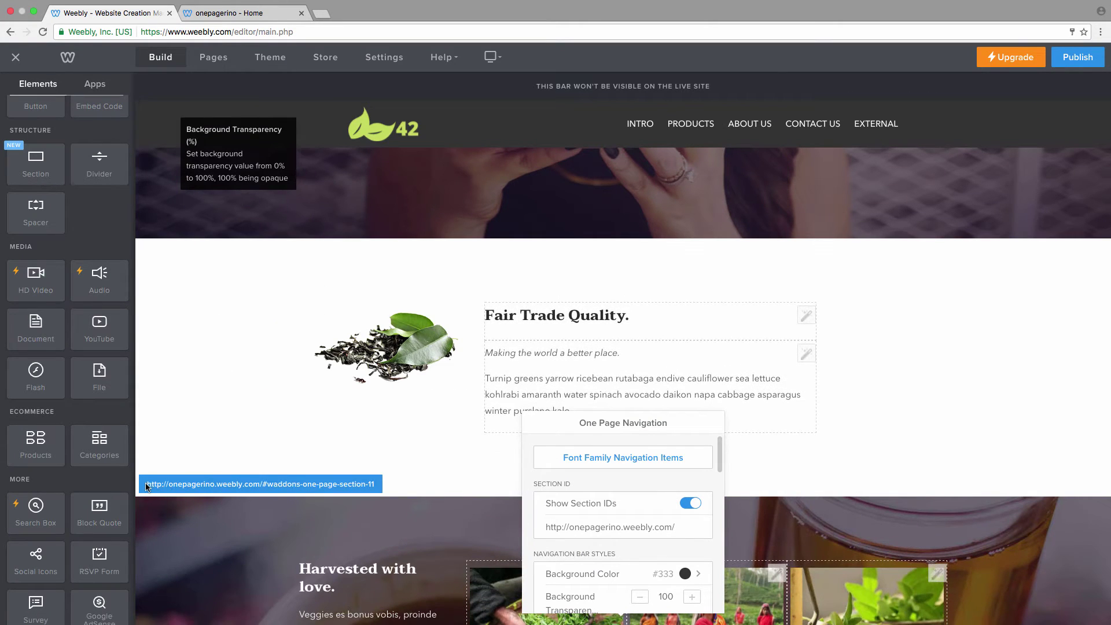
Copy the Fair Trade Quality section's ID link and insert it as the website URL of the INTRO navigation link.
drag(157, 482, 371, 490)
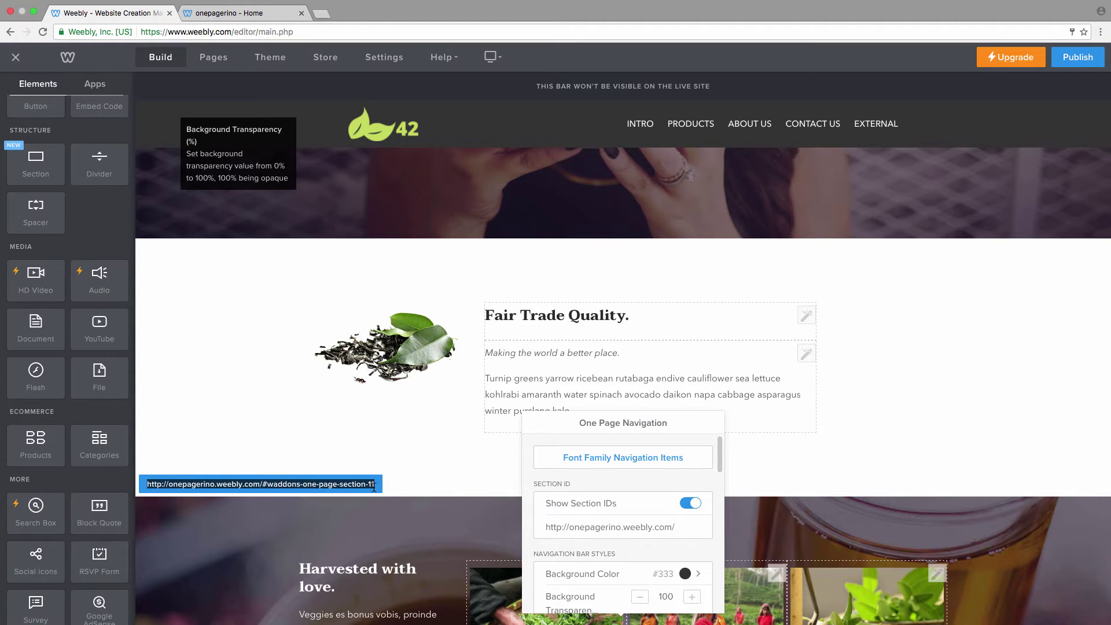
click(644, 124)
key(super+a)
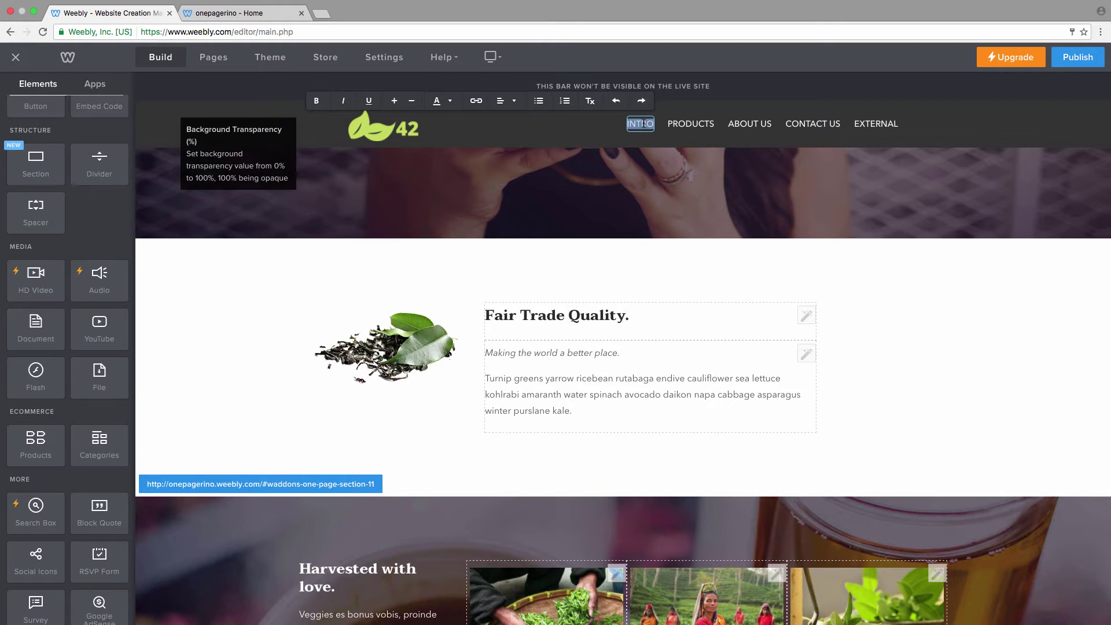
click(478, 103)
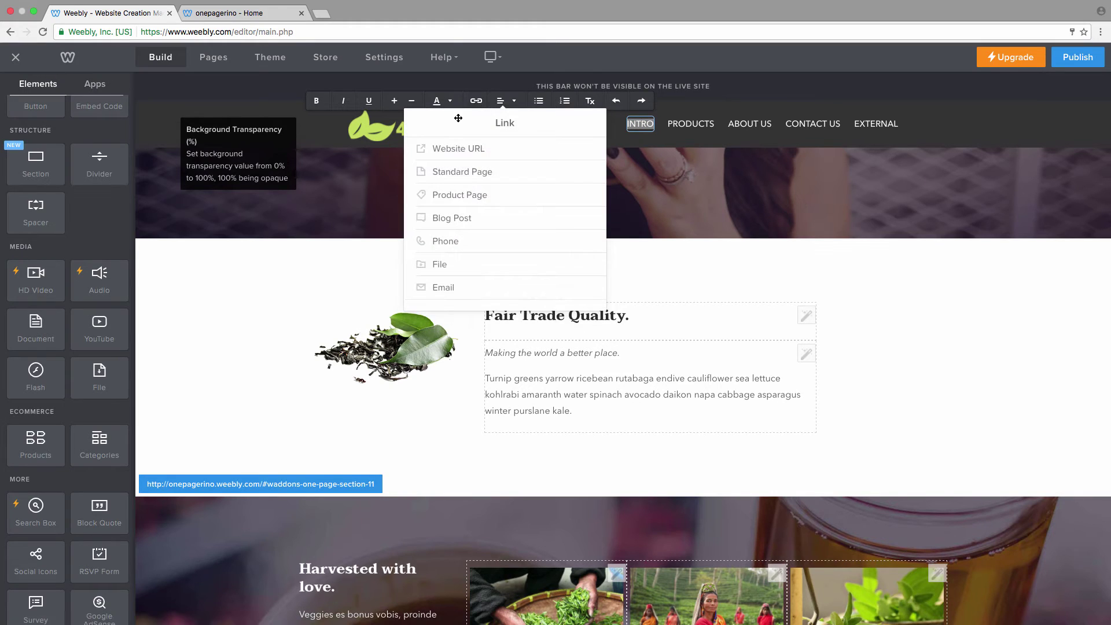
click(465, 153)
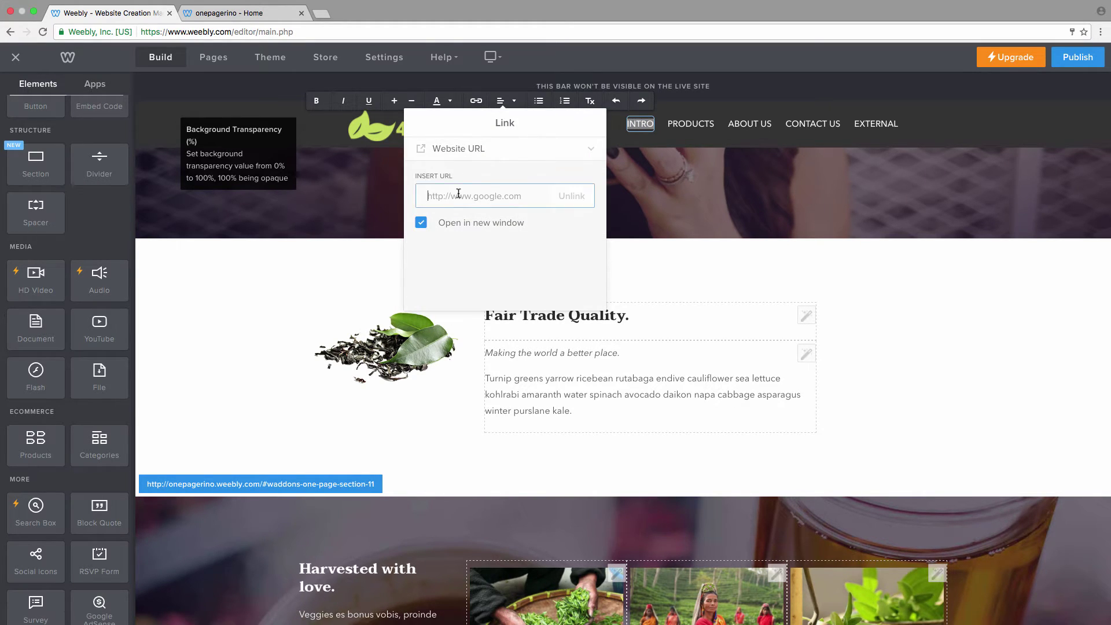
key(ctrl+v)
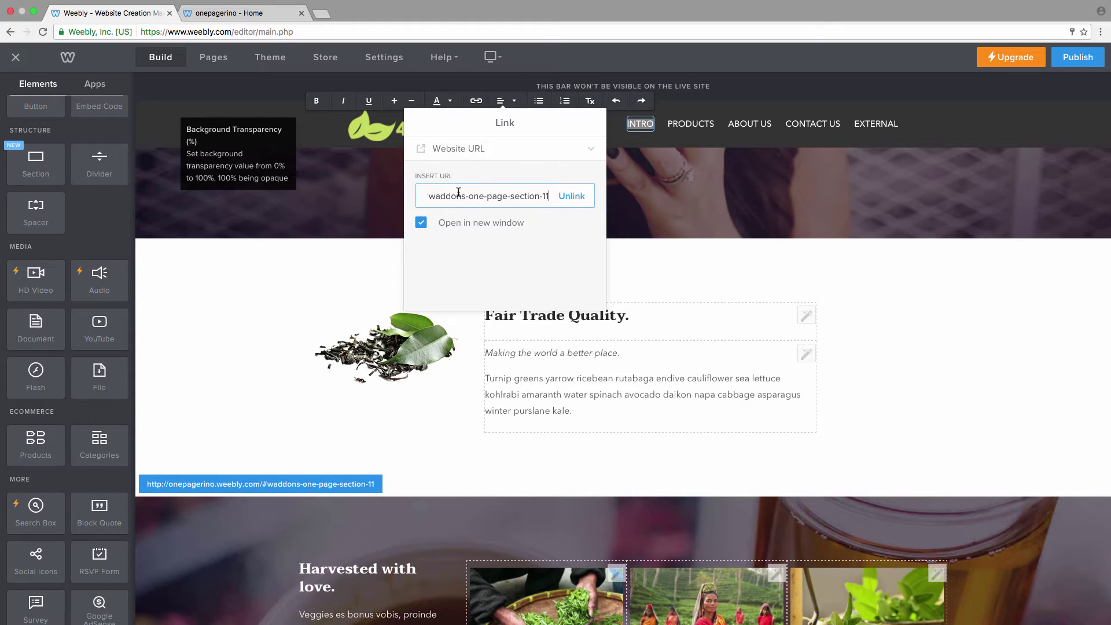
Turn off opening in a new window for the INTRO navigation link and close its link settings.
click(421, 224)
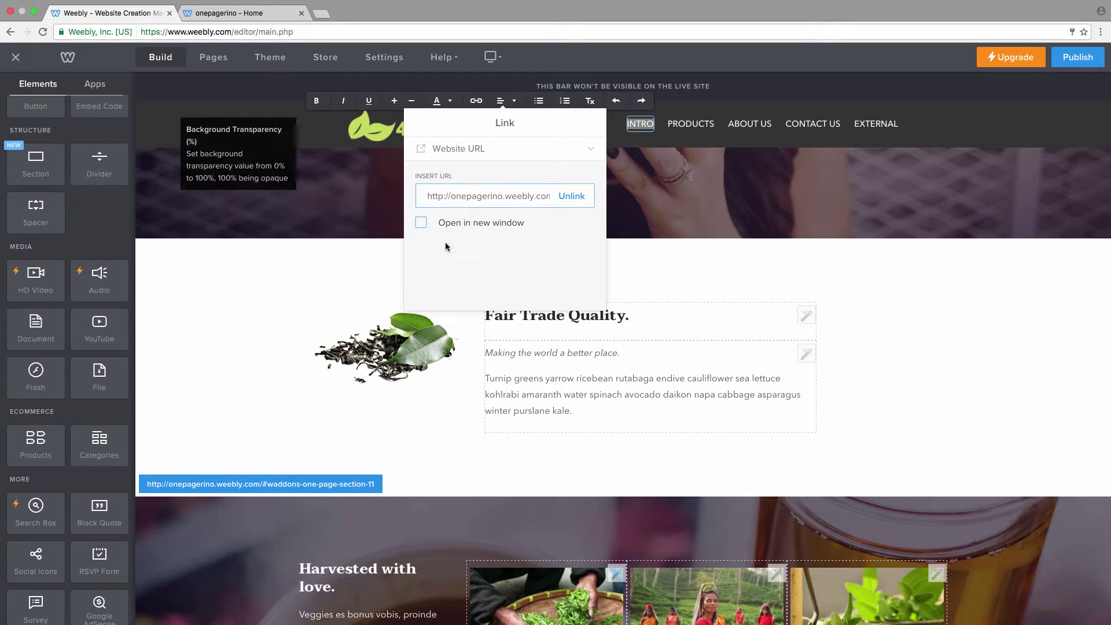
click(506, 152)
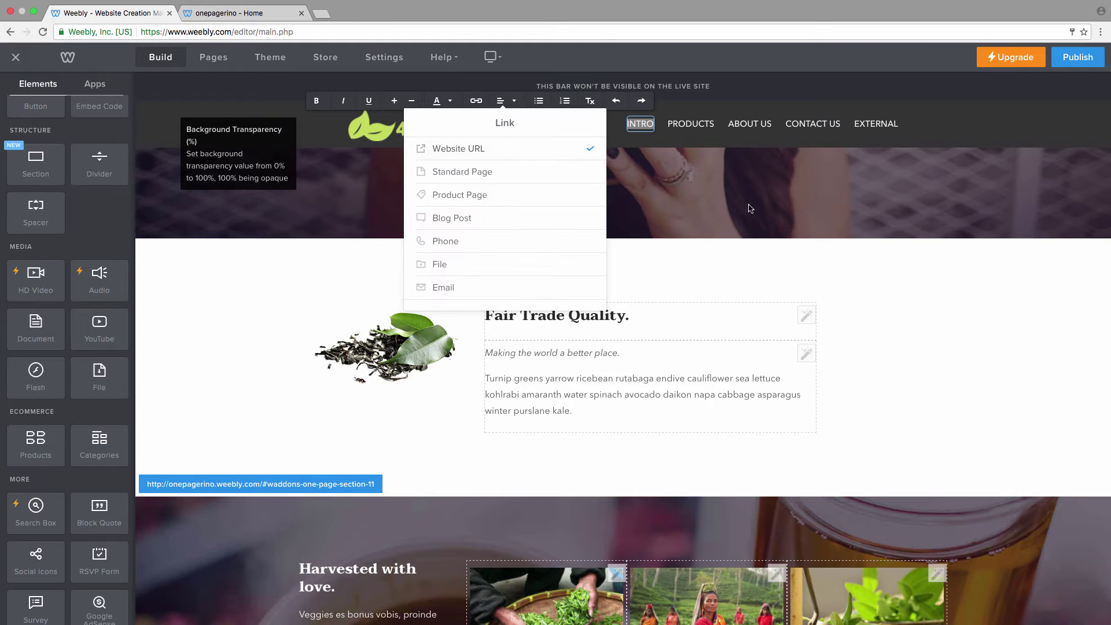
click(906, 262)
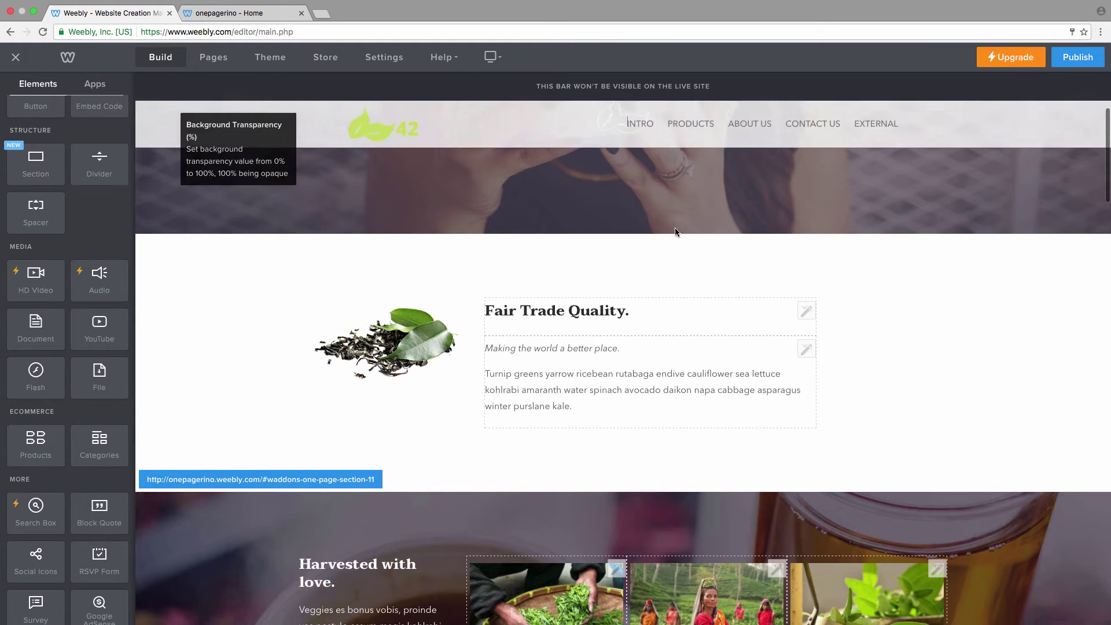
scroll(677, 230, down, 6)
scroll(677, 229, down, 10)
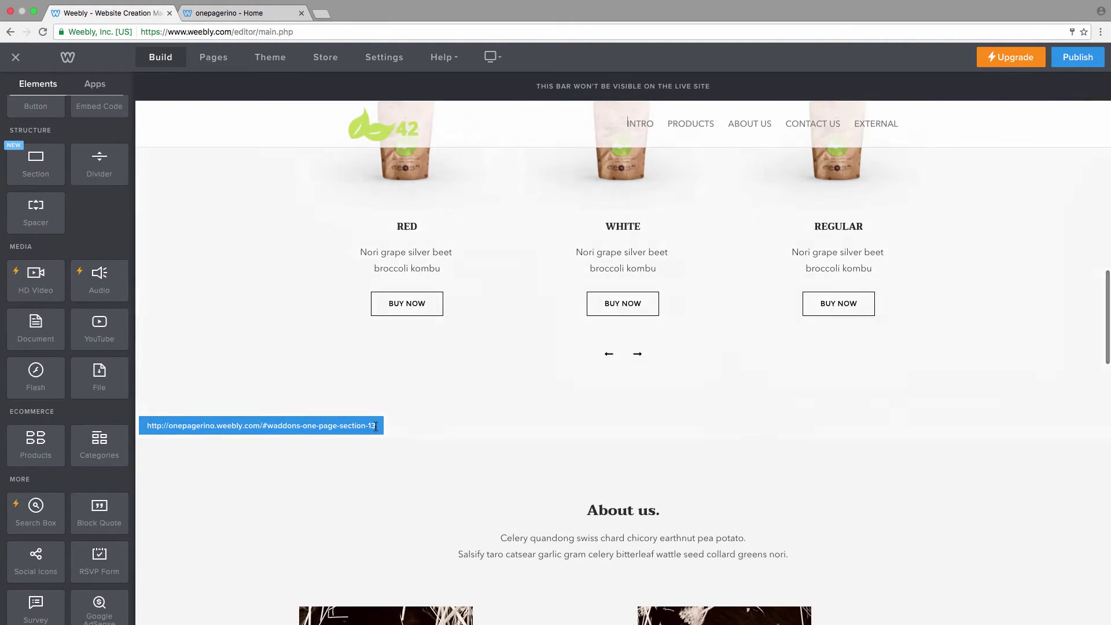
drag(378, 427, 137, 433)
key(ctrl+c)
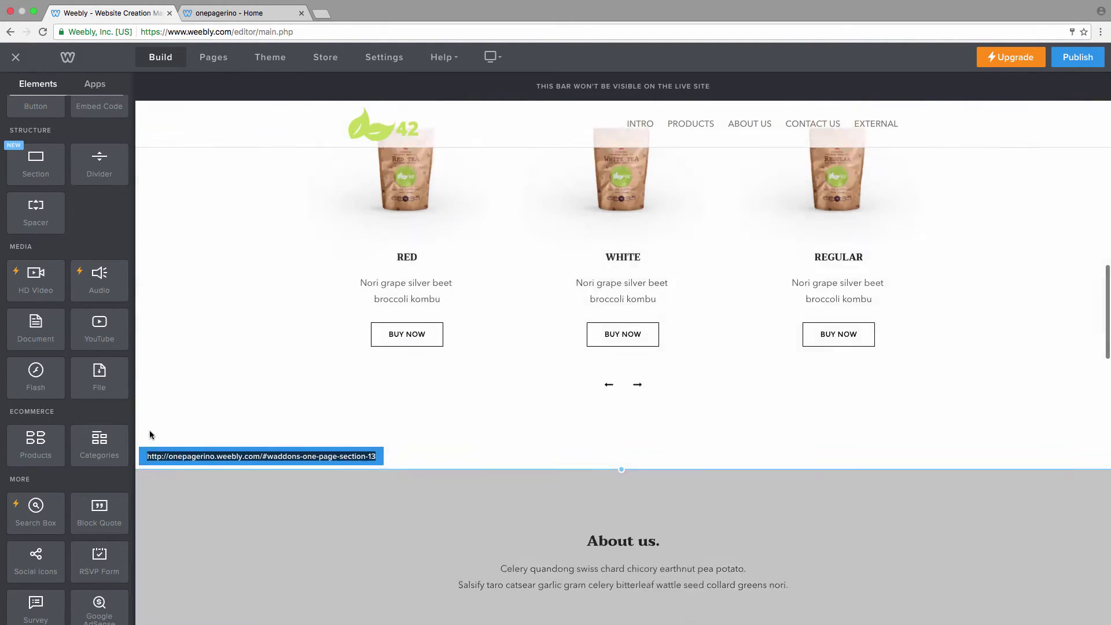
Link the PRODUCTS navigation item to the copied section-13 address as a website URL, with opening in a new window turned off.
scroll(221, 420, up, 3)
scroll(623, 284, up, 3)
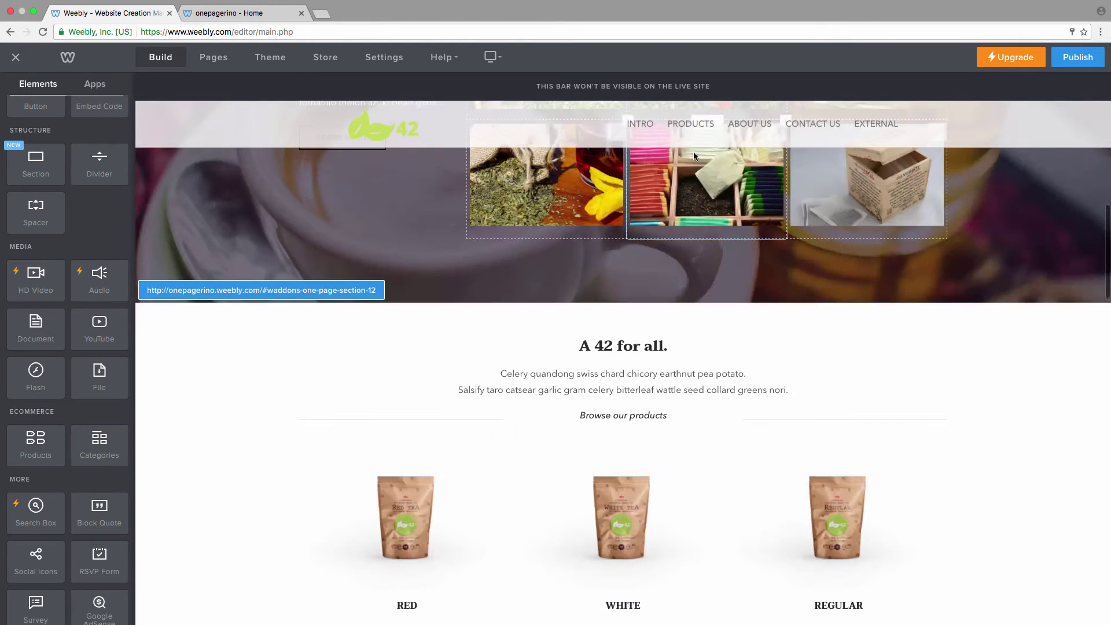
double_click(691, 124)
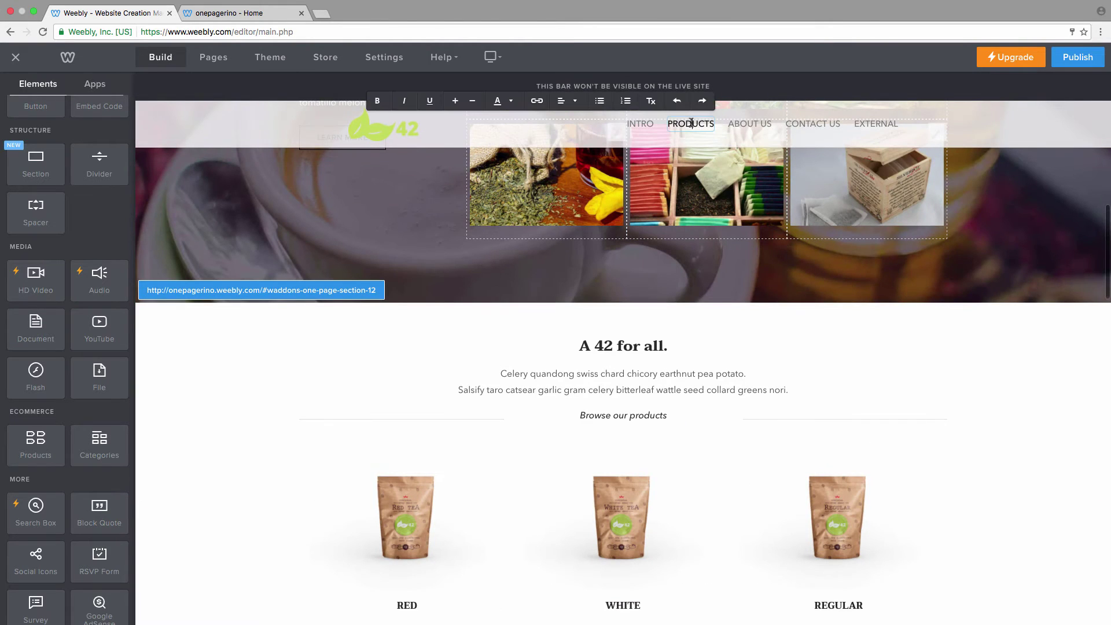
click(536, 101)
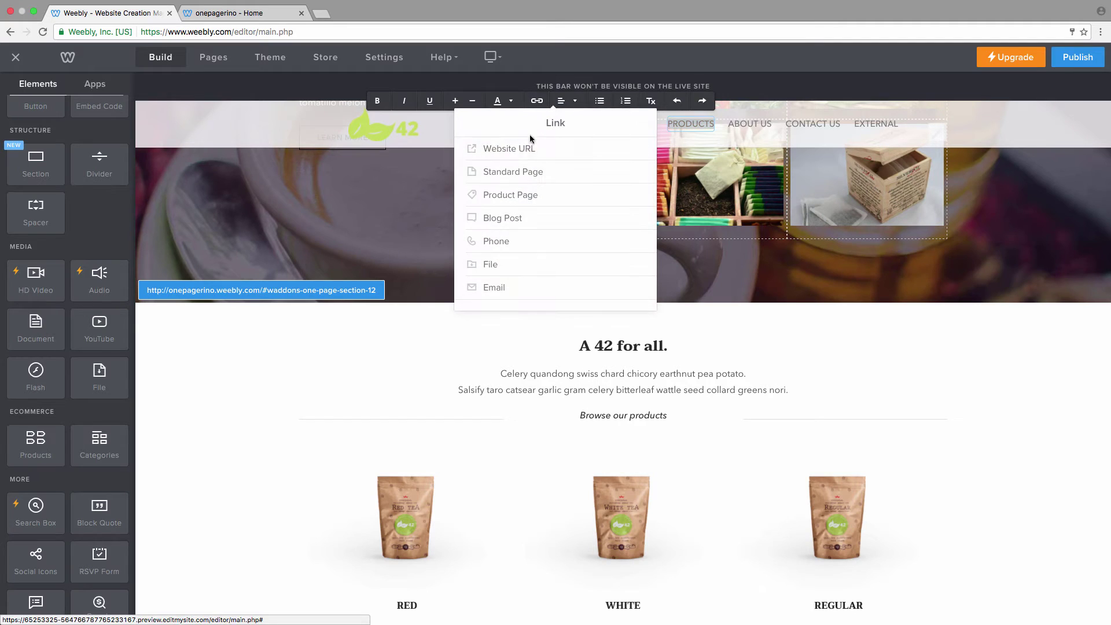
click(523, 150)
click(506, 195)
text(http://onepagerino.weebly.com/#waddons-one-page-section-12)
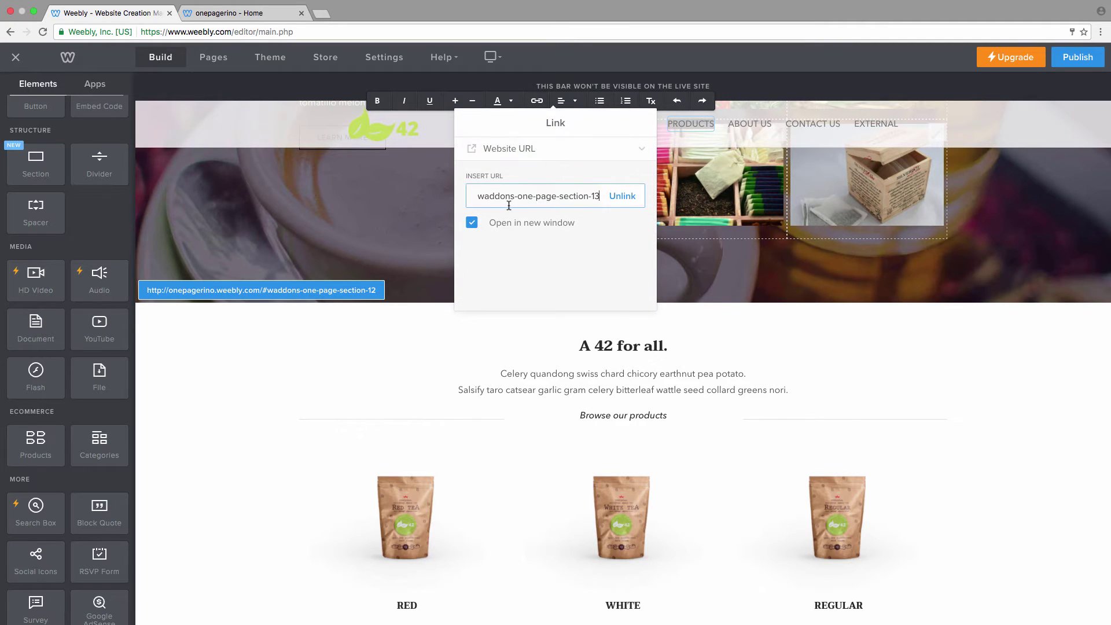
click(472, 223)
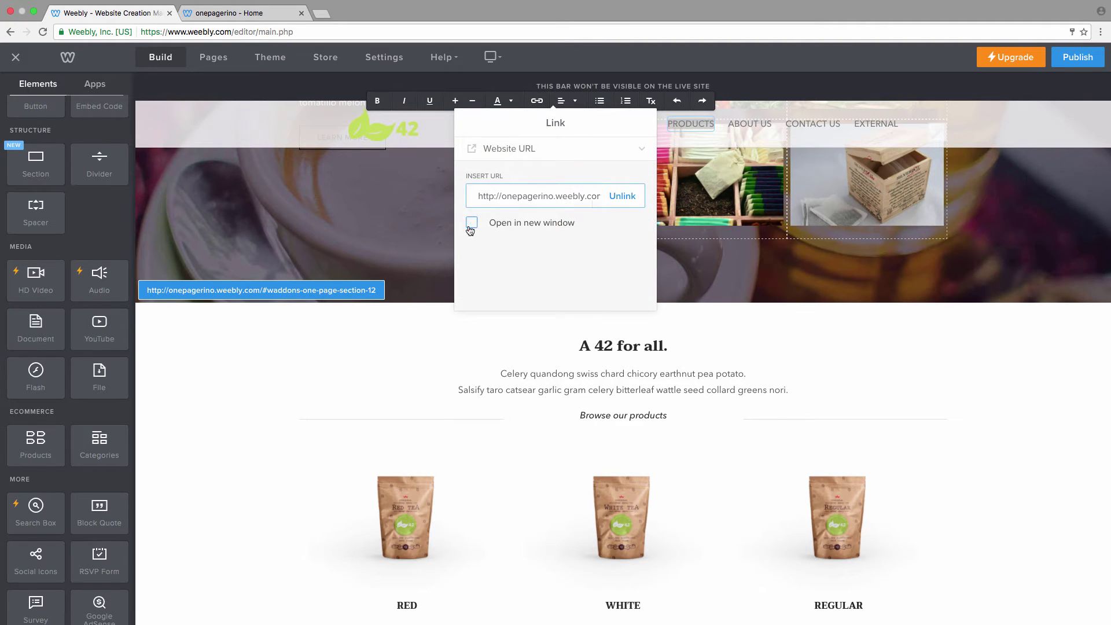
click(534, 151)
click(1021, 342)
scroll(956, 320, down, 10)
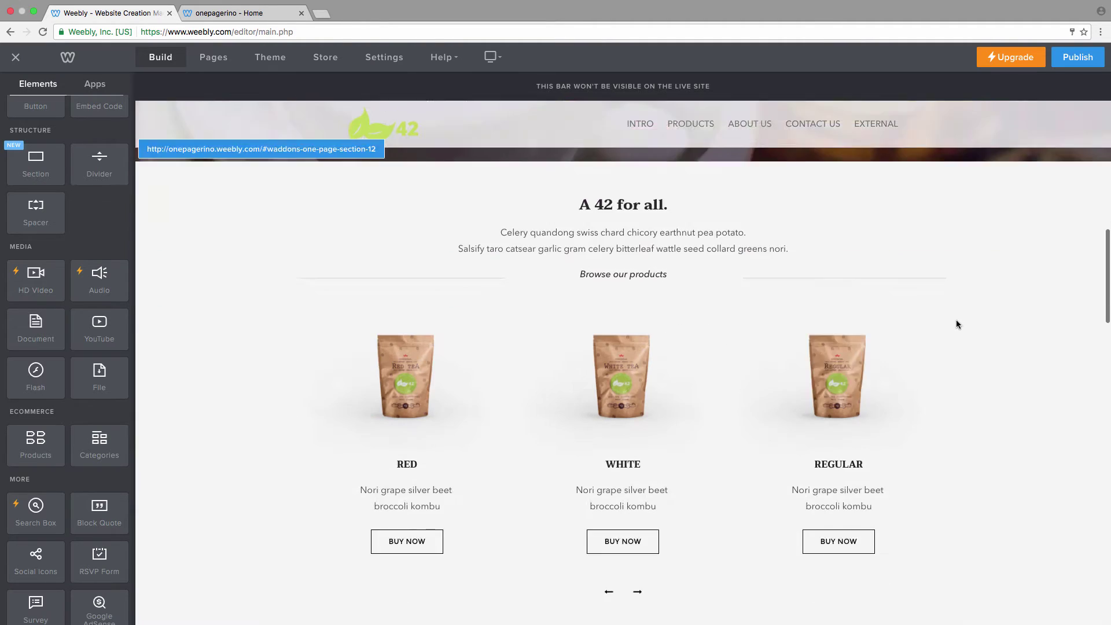
scroll(946, 320, down, 2)
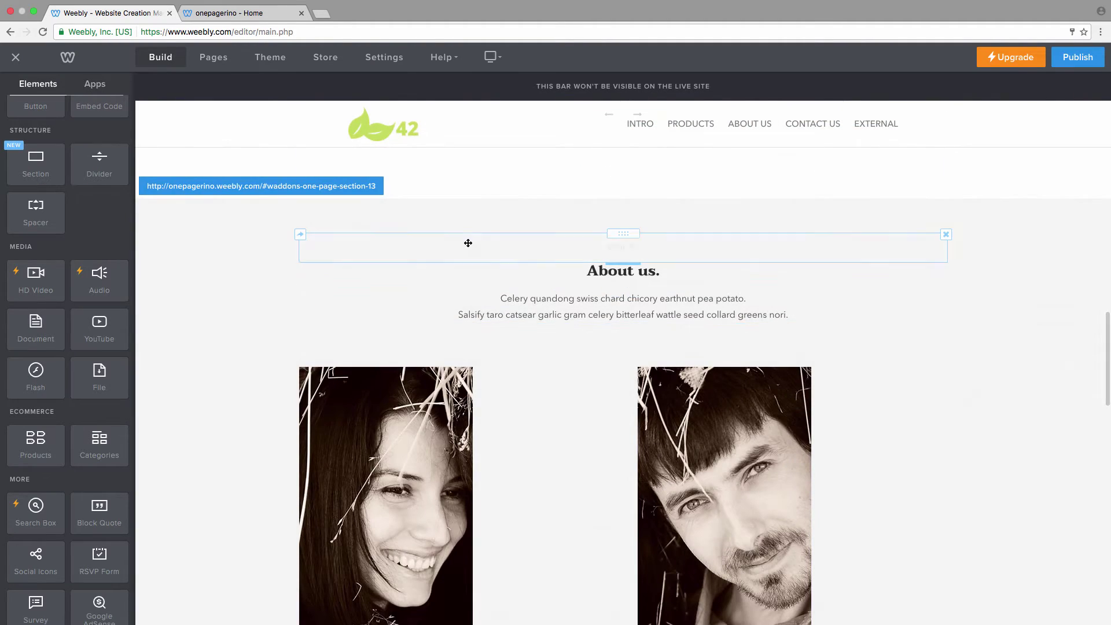
scroll(471, 243, down, 6)
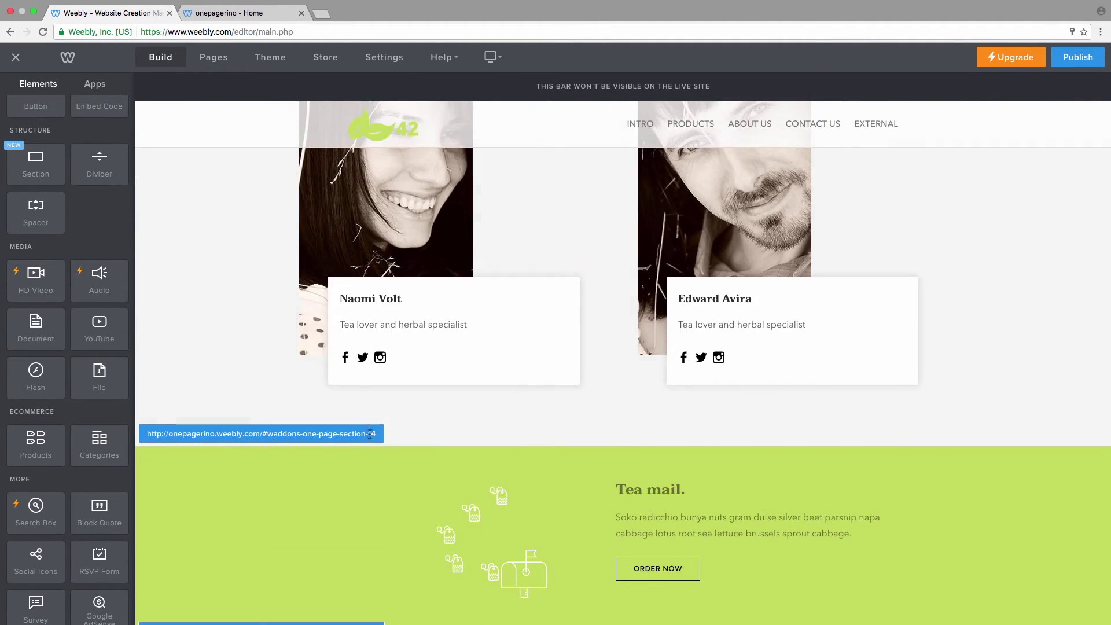
drag(377, 433, 146, 433)
Link the ABOUT US navigation item to the copied section-14 address as a website URL, with opening in a new window turned off.
scroll(137, 434, up, 8)
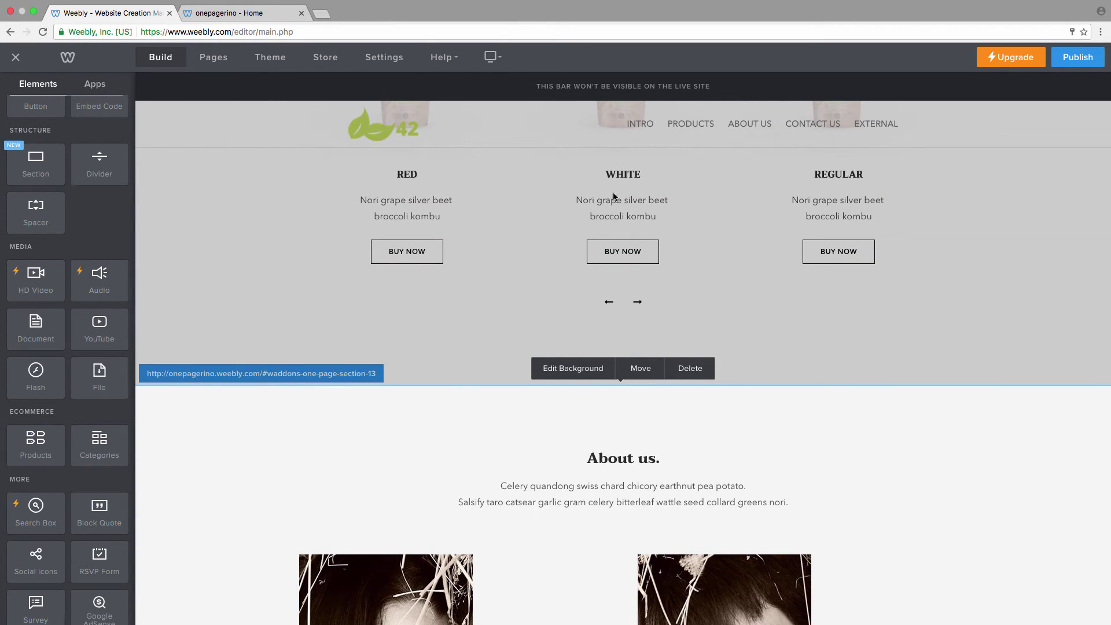
click(756, 125)
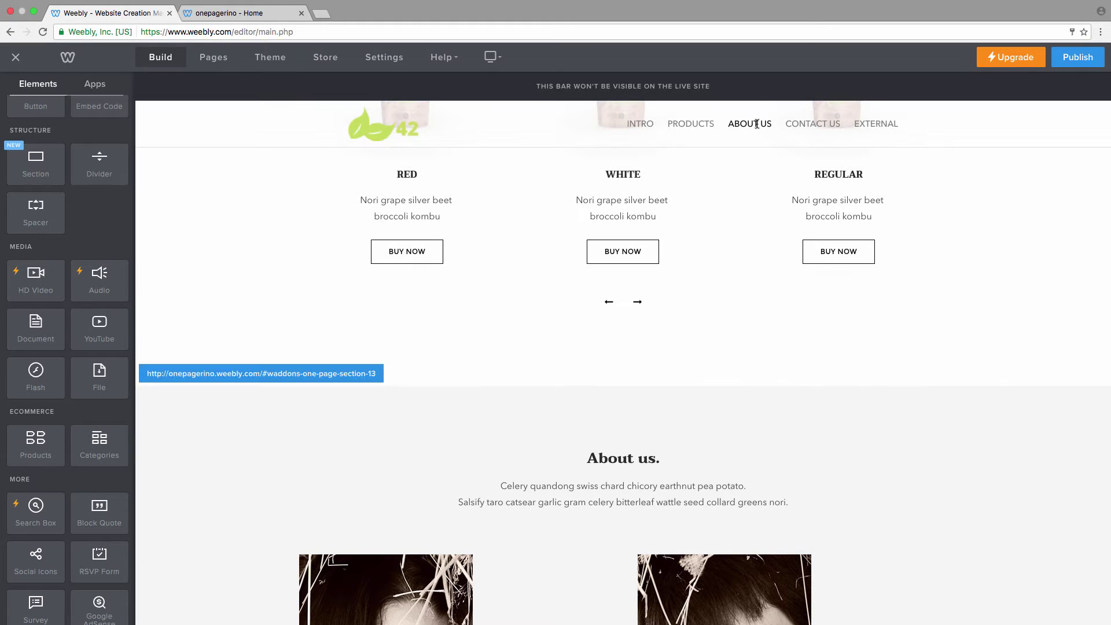
triple_click(755, 123)
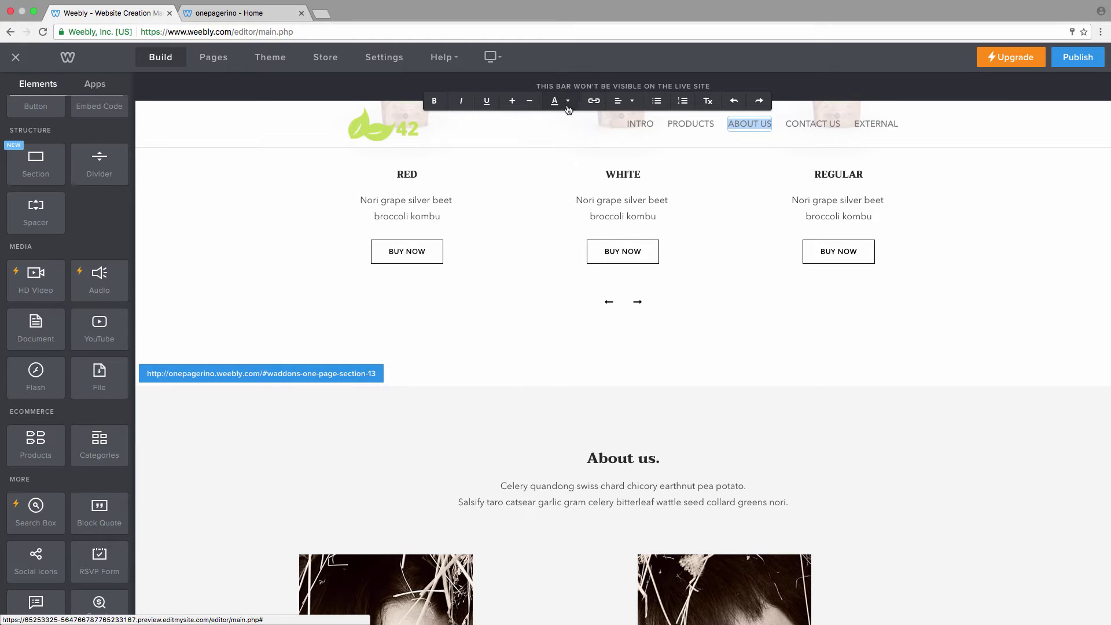
click(595, 102)
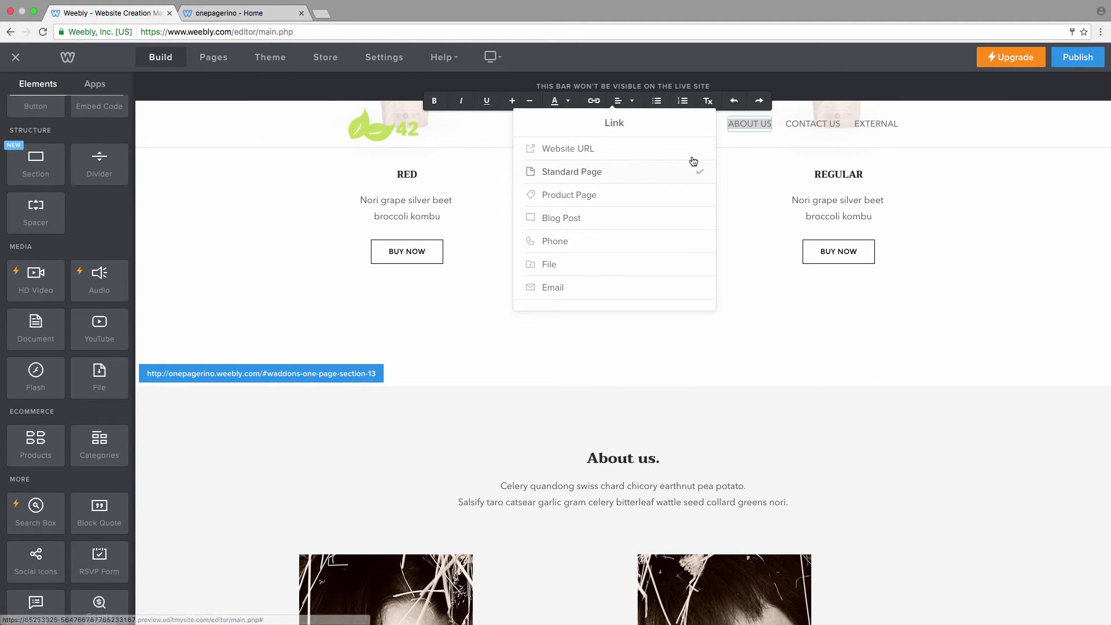
click(607, 152)
key(ctrl+v)
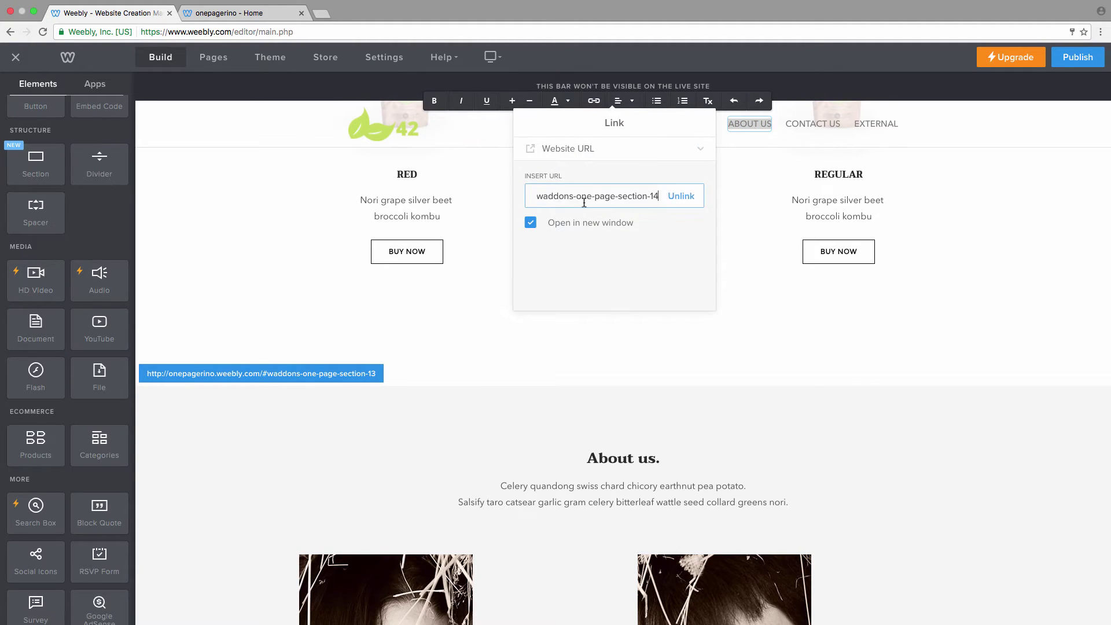
click(530, 222)
click(646, 152)
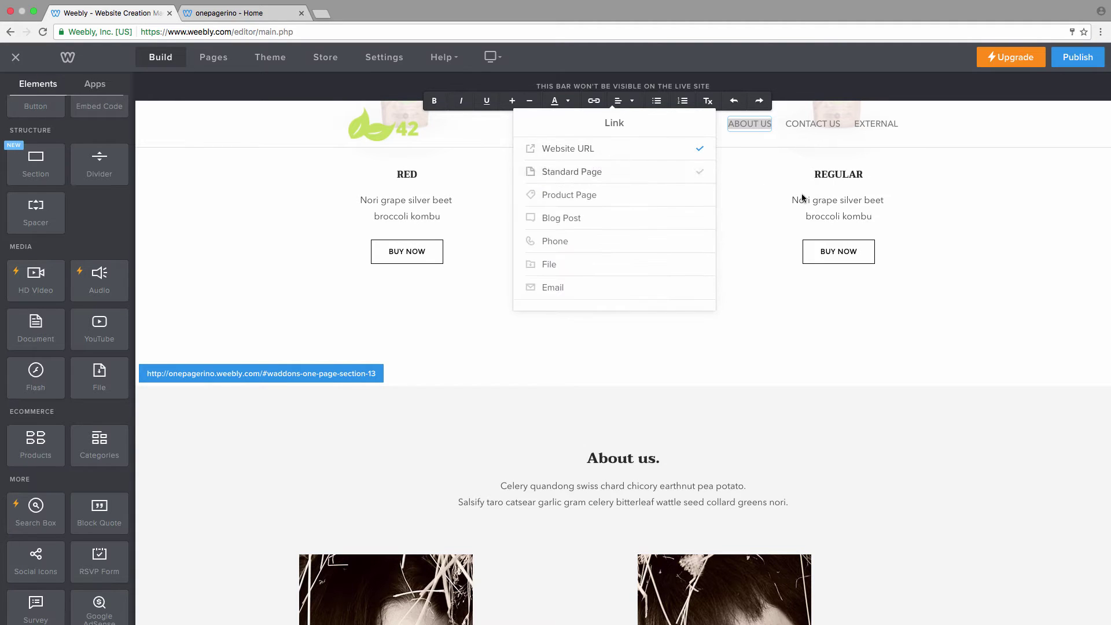
click(996, 310)
scroll(647, 322, down, 10)
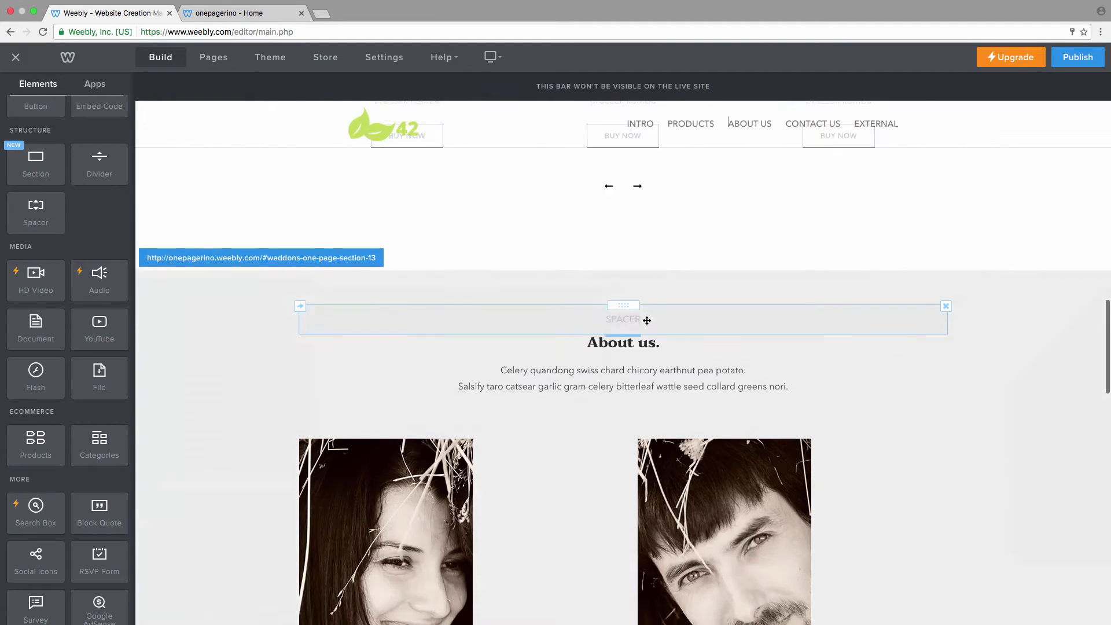
scroll(607, 315, down, 10)
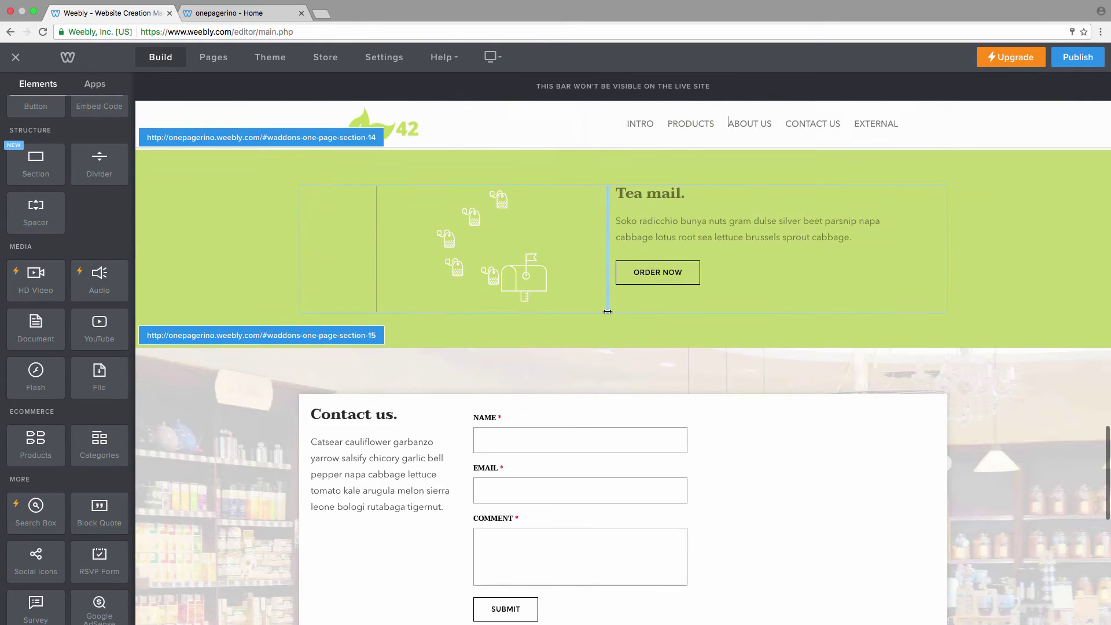
scroll(254, 252, down, 7)
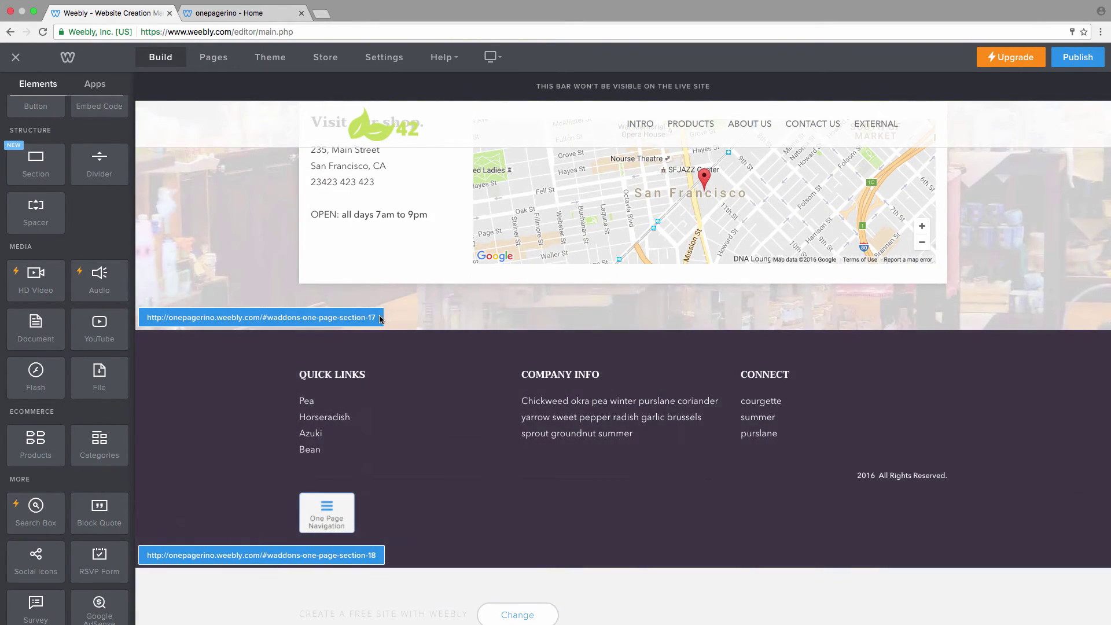
drag(380, 319, 146, 319)
key(super+c)
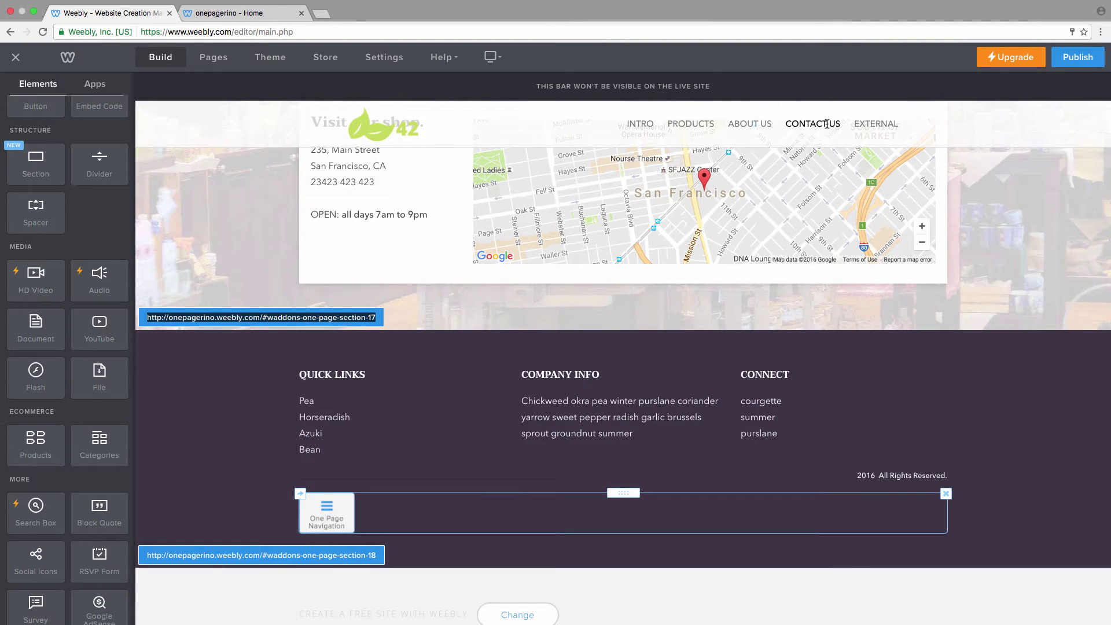
Link the CONTACT US navigation item to the copied section-17 address as a website URL, with opening in a new window turned off.
click(829, 123)
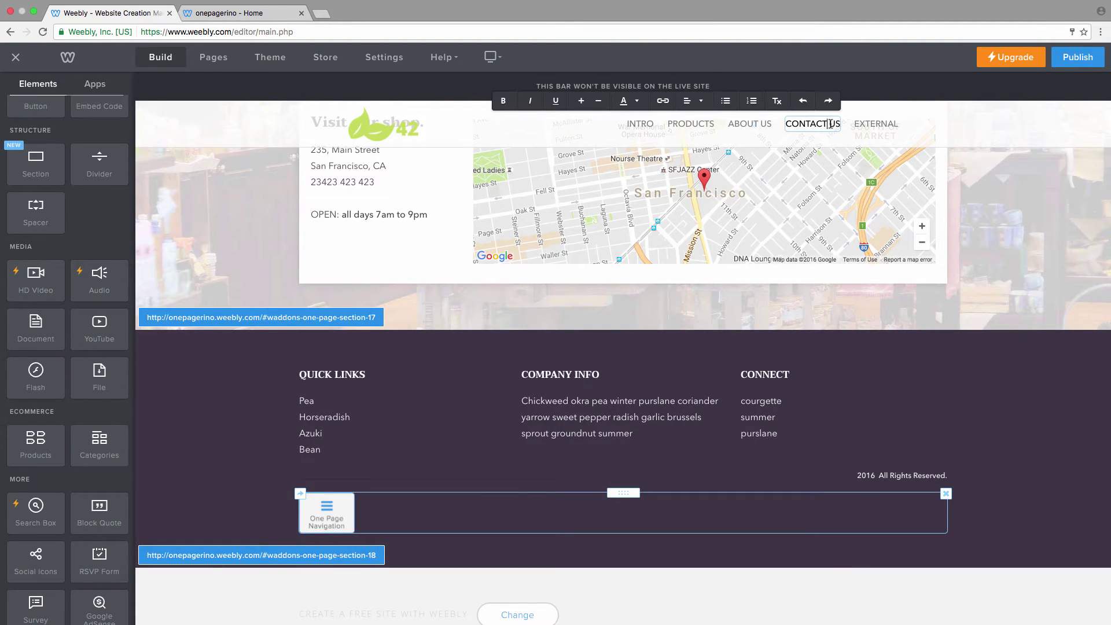
triple_click(827, 123)
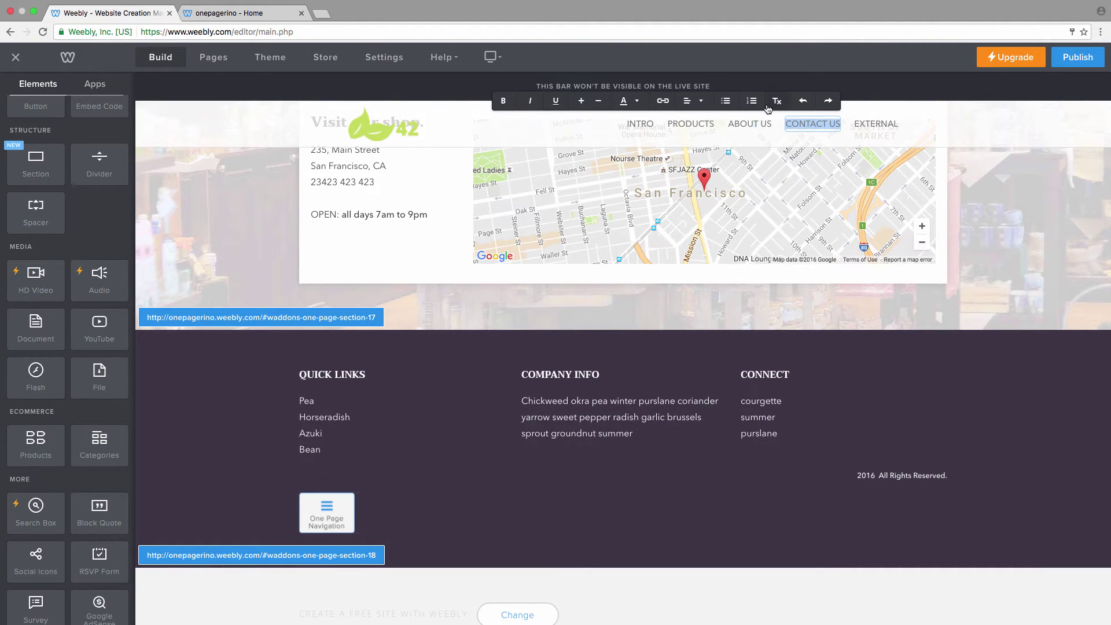
click(663, 102)
click(638, 149)
click(631, 195)
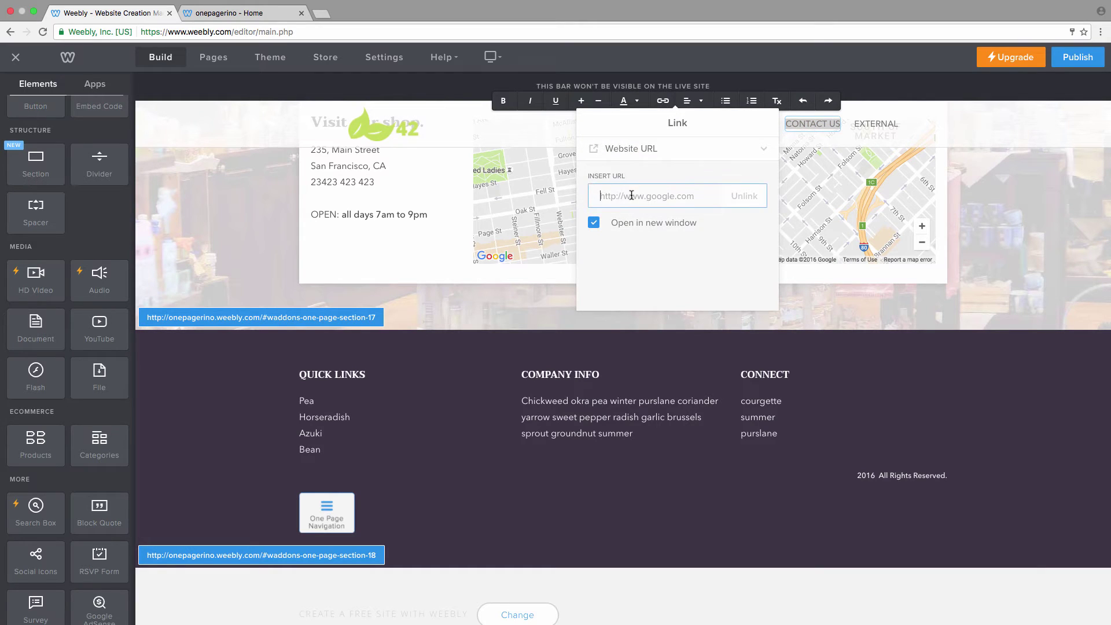
key(super+v)
click(594, 223)
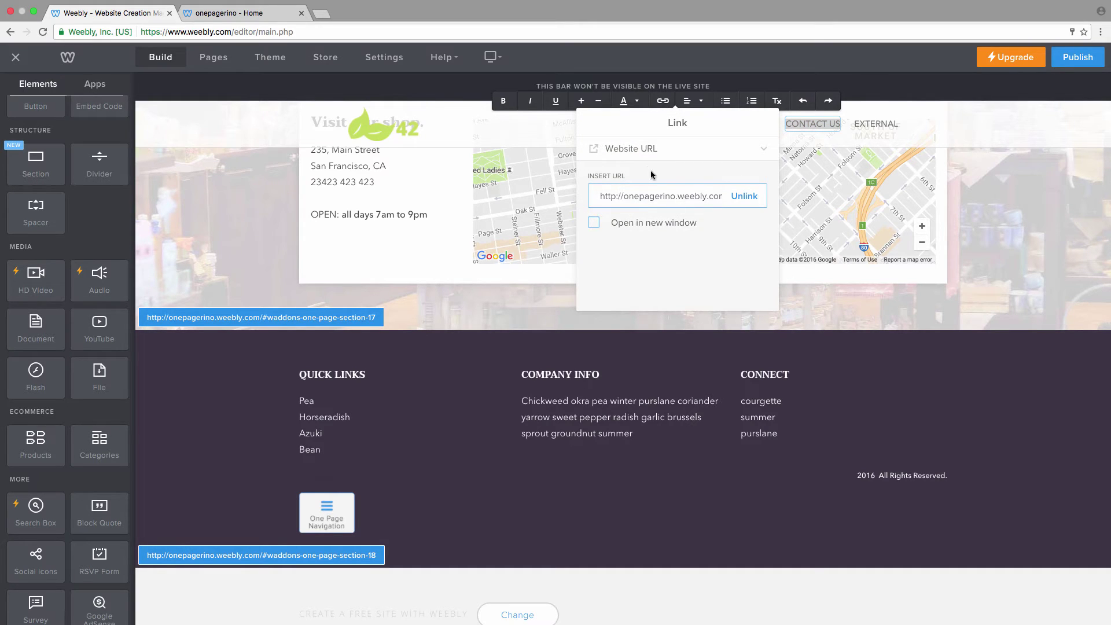
click(650, 150)
click(1007, 238)
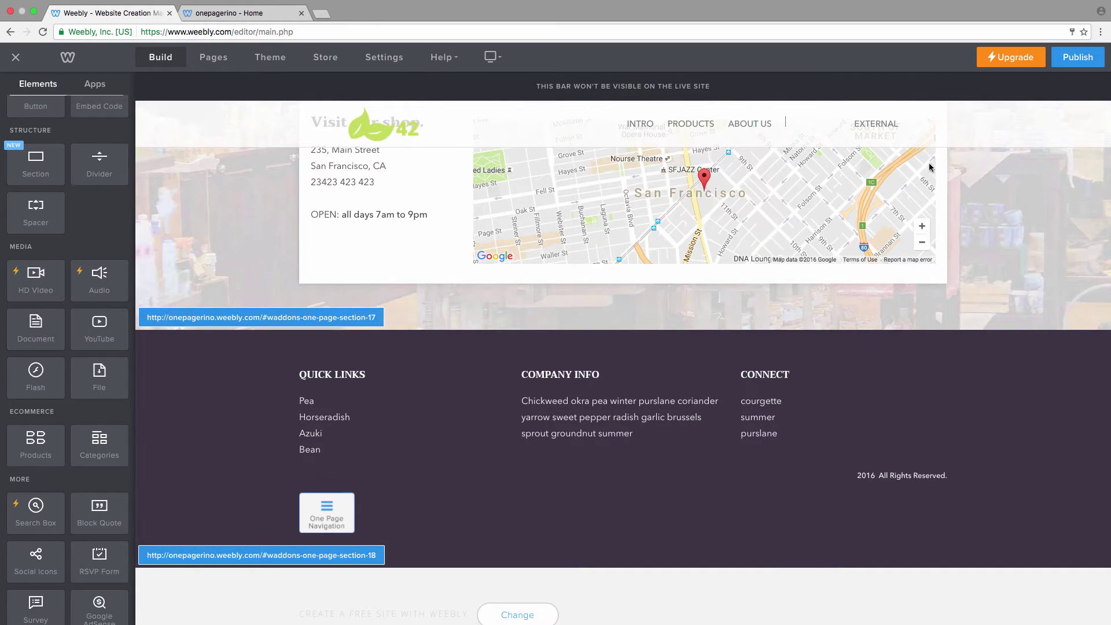
Link the EXTERNAL navigation item to the site's standard page Menu and close the link settings.
click(886, 125)
key(super+a)
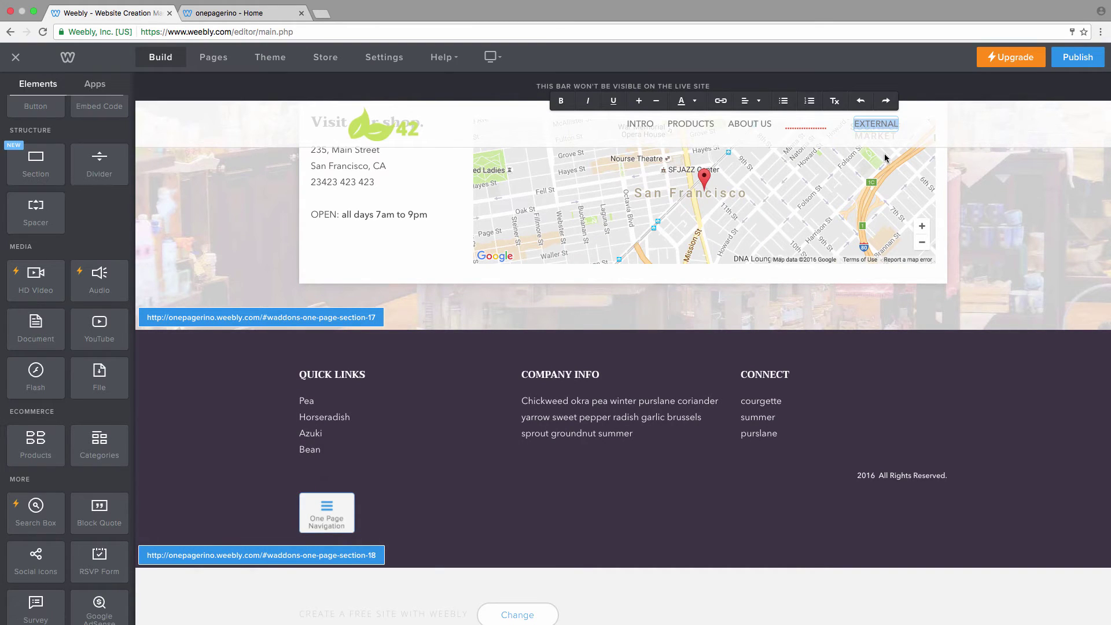
click(719, 103)
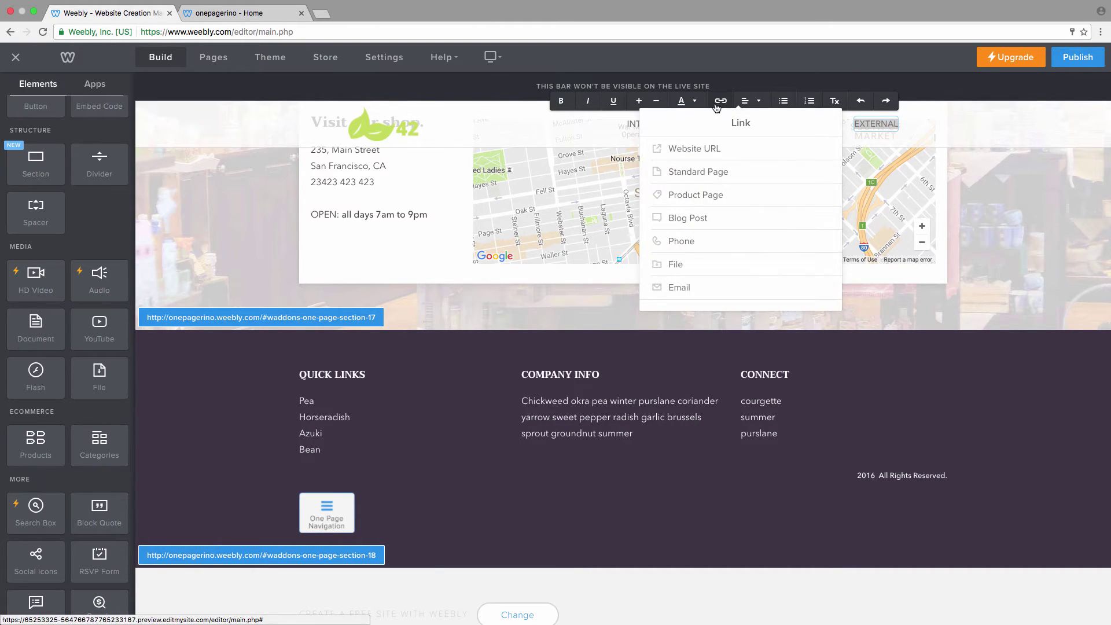
click(707, 171)
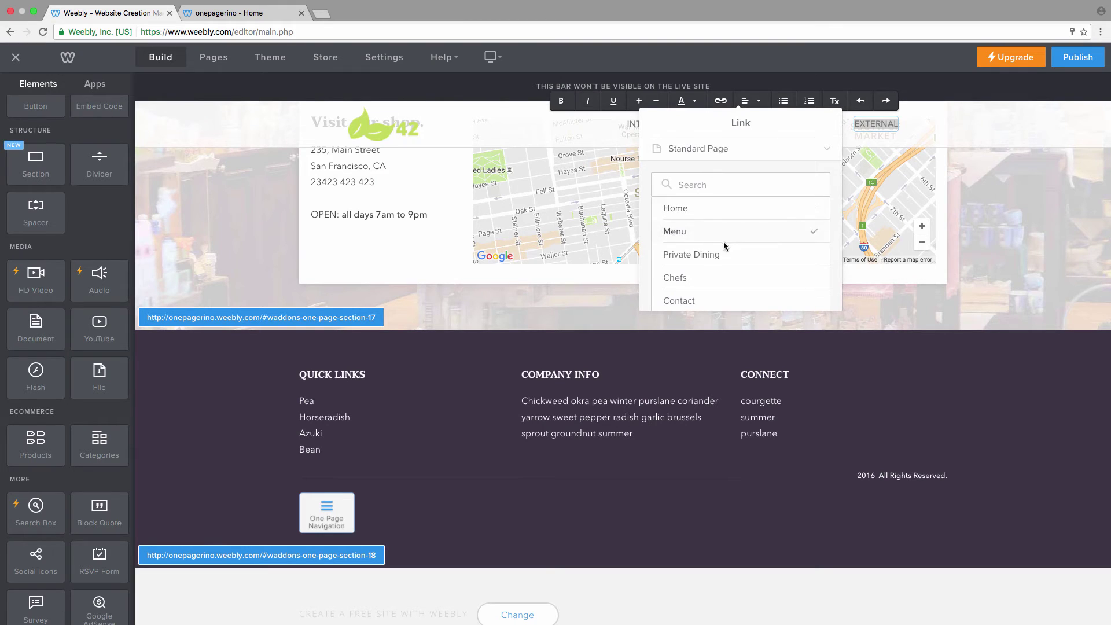
click(690, 150)
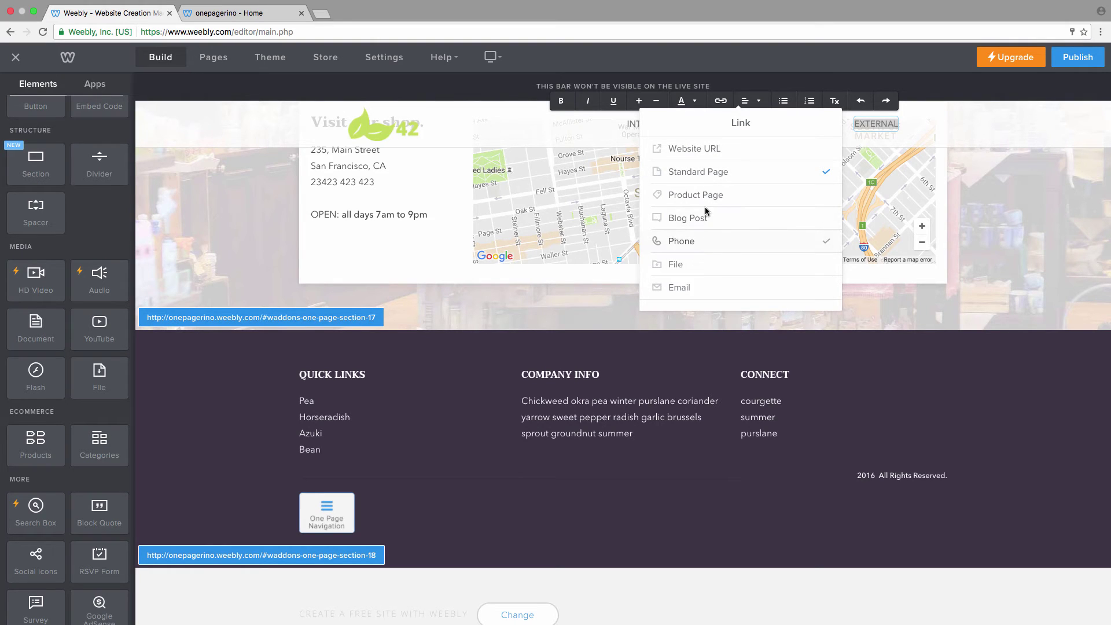
click(704, 178)
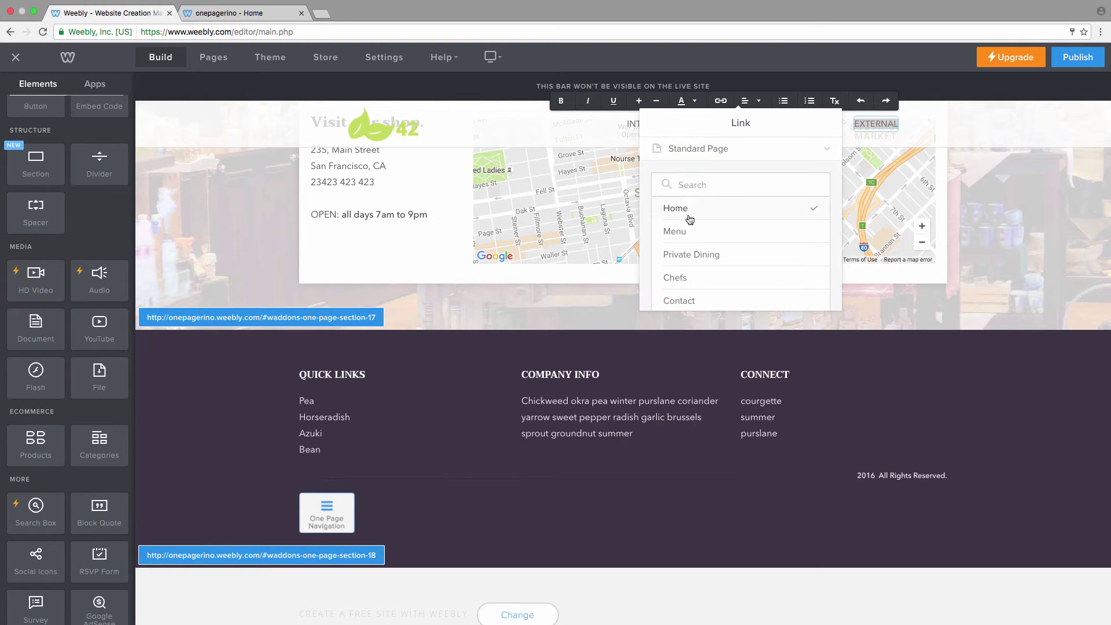
click(688, 236)
click(685, 150)
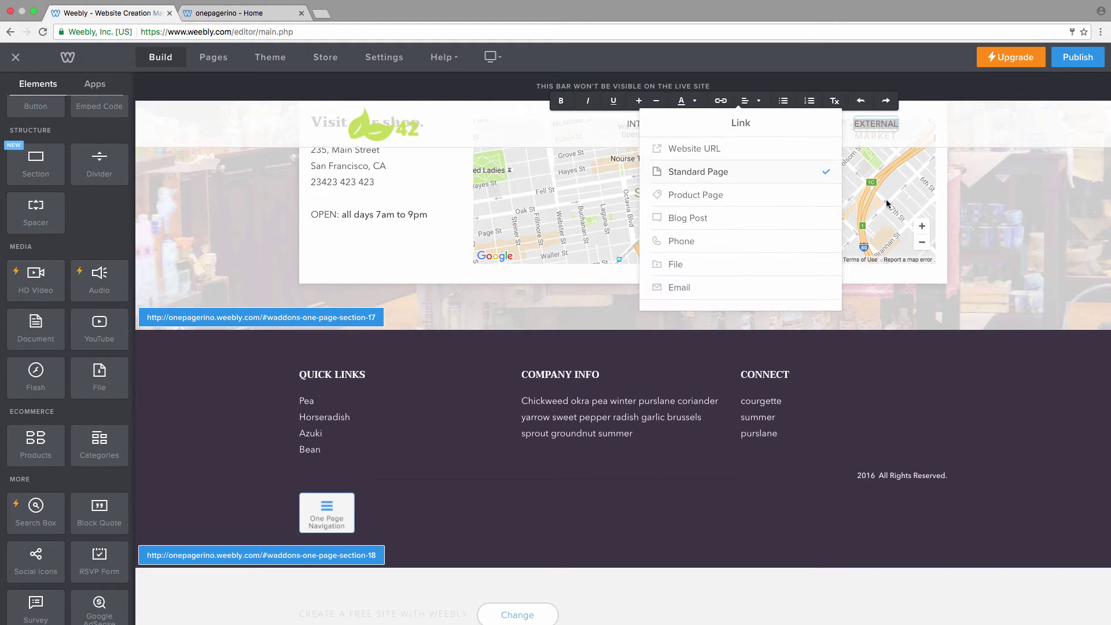
click(1019, 258)
scroll(1010, 259, up, 10)
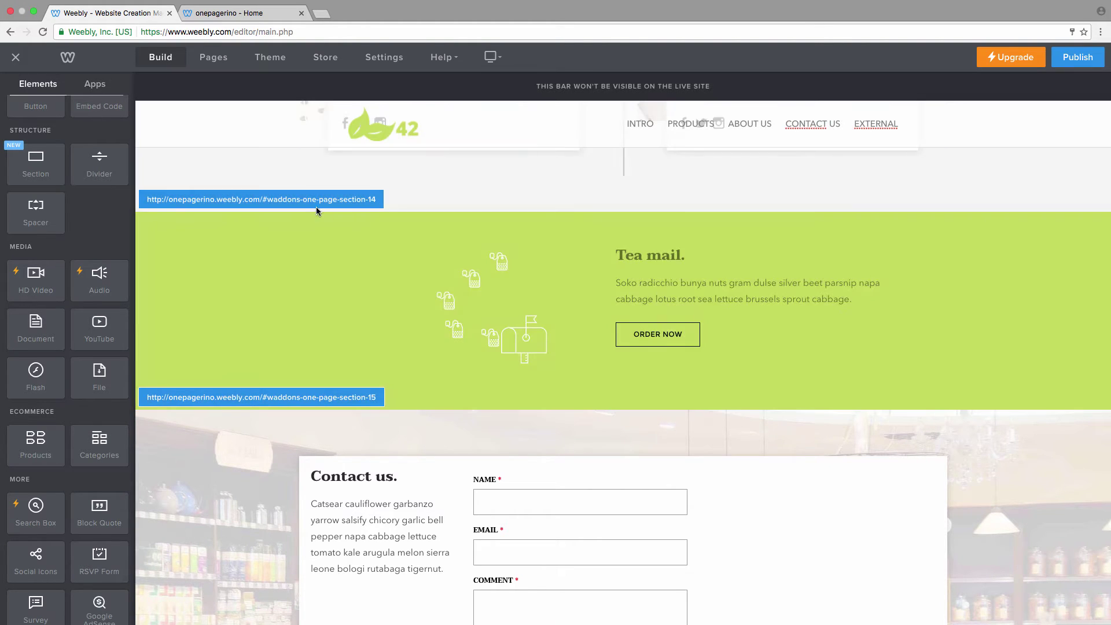
Turn off Show Section IDs in the One Page Navigation settings and publish the site.
click(236, 138)
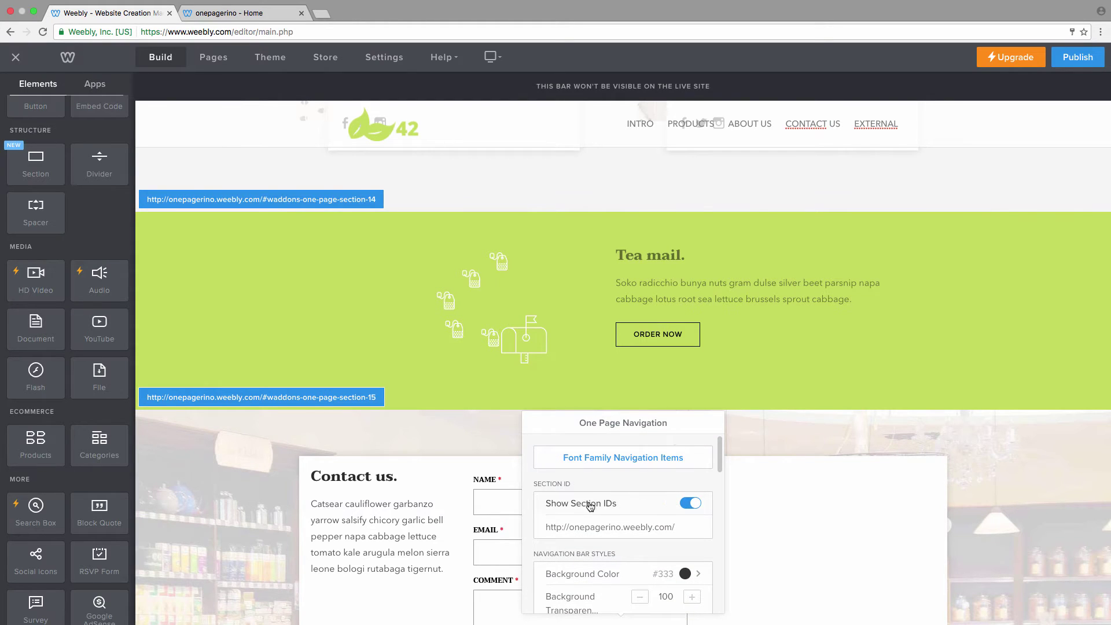
click(689, 505)
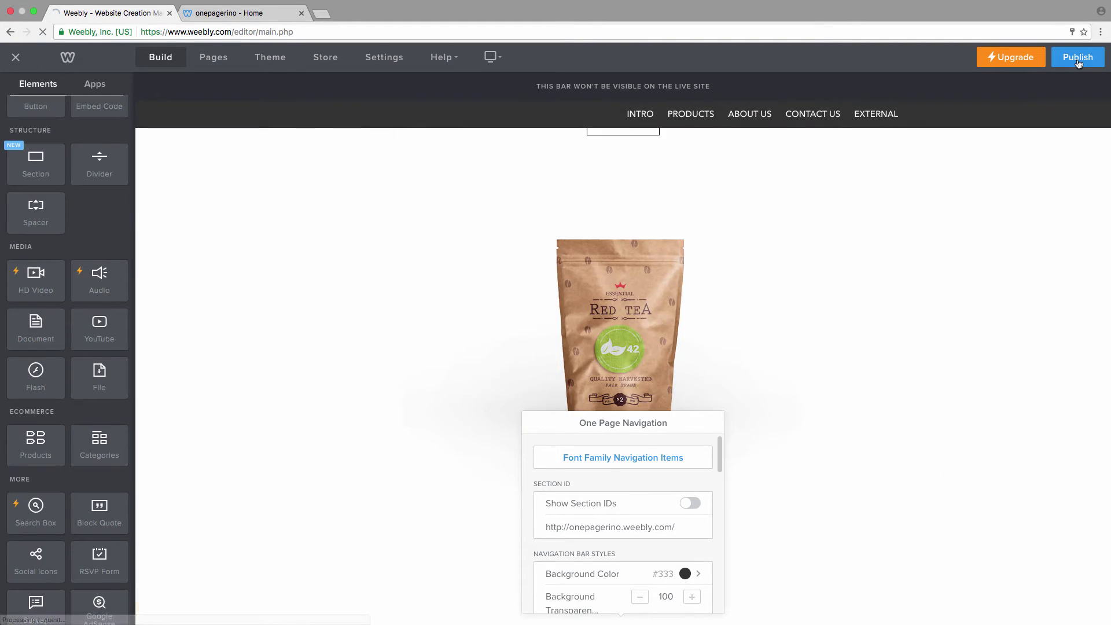
click(1077, 58)
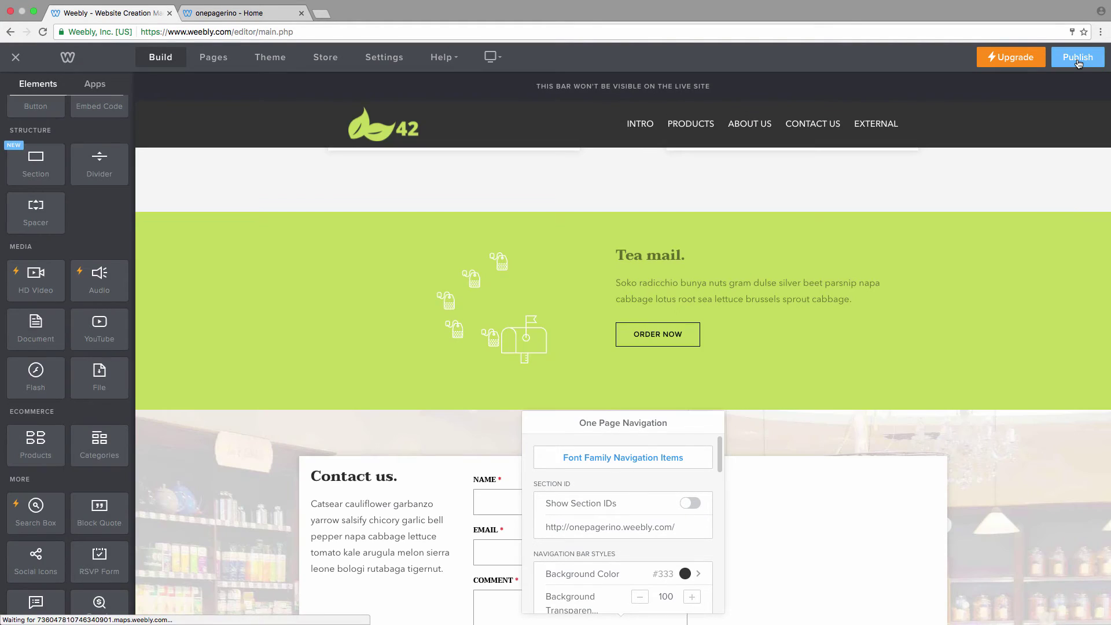
Open the freshly published site, test the PRODUCTS, ABOUT US and EXTERNAL navigation items, and return to the editor, closing the publishing dialog.
click(301, 14)
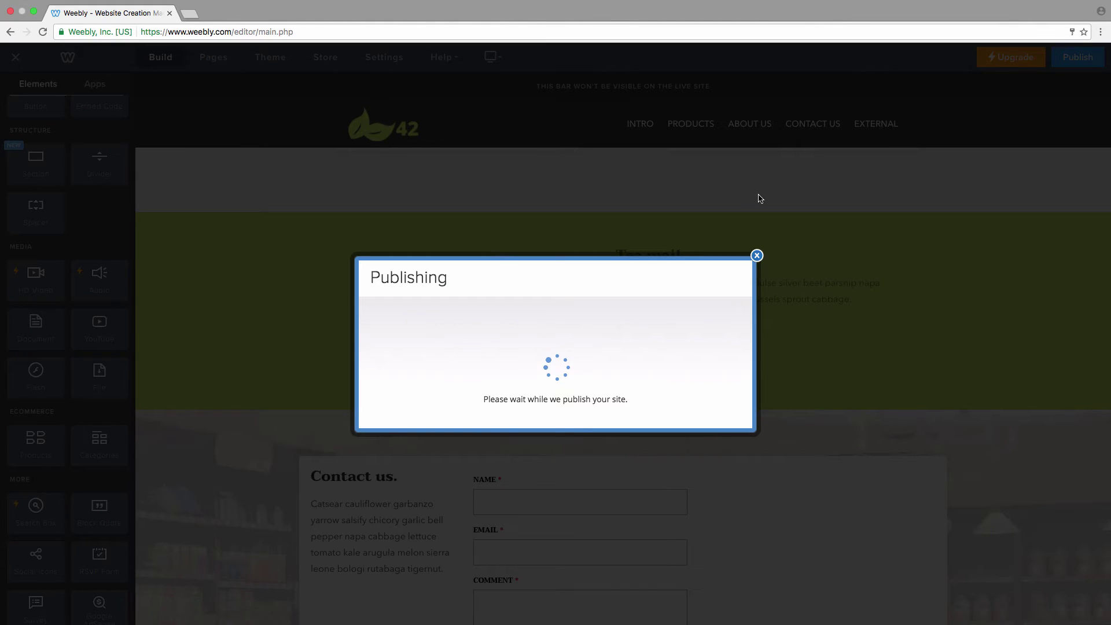
click(572, 278)
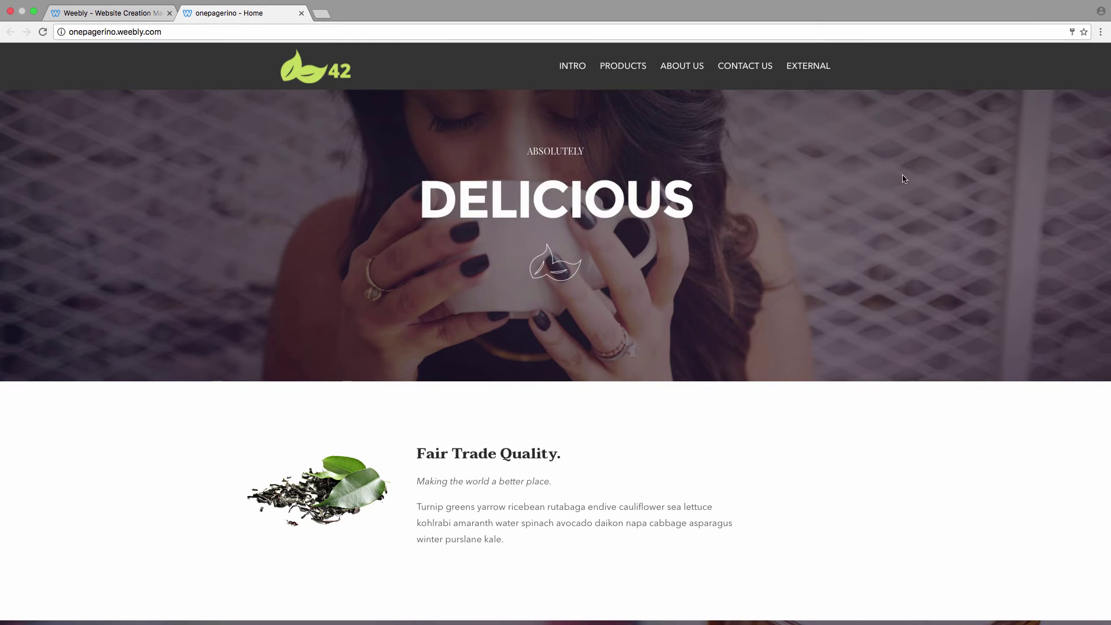
scroll(720, 226, down, 6)
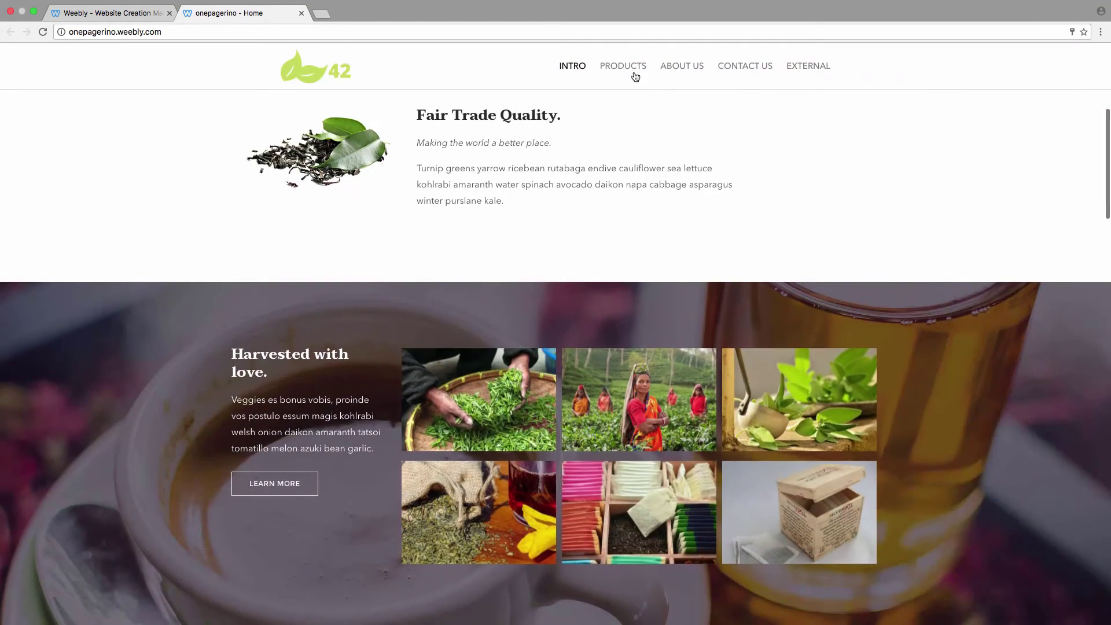
click(631, 72)
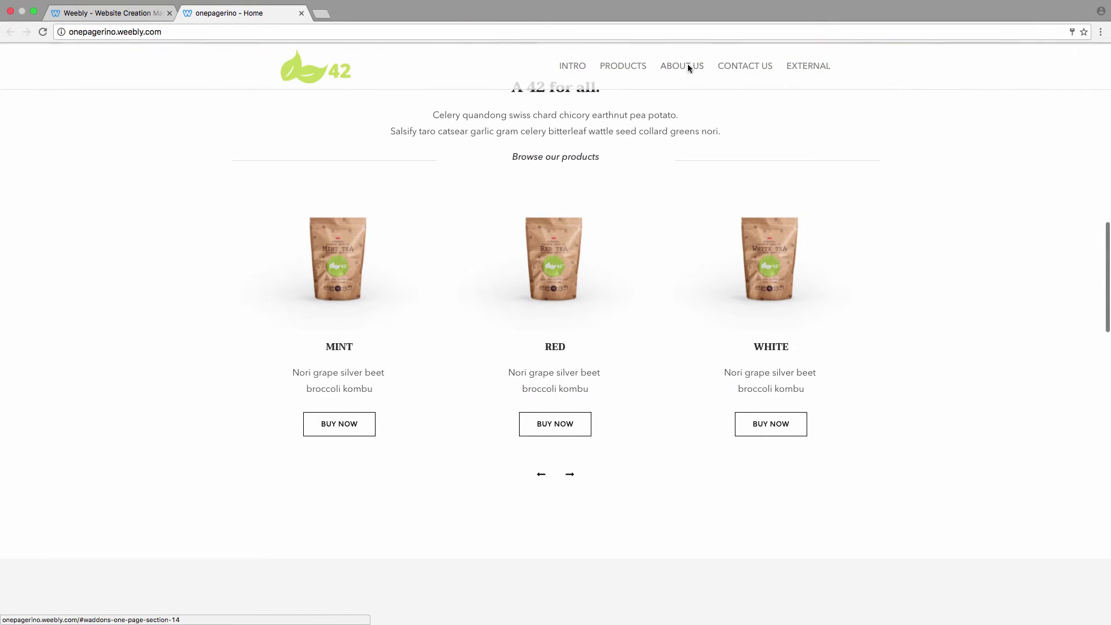
click(686, 66)
scroll(775, 148, down, 3)
scroll(775, 148, down, 10)
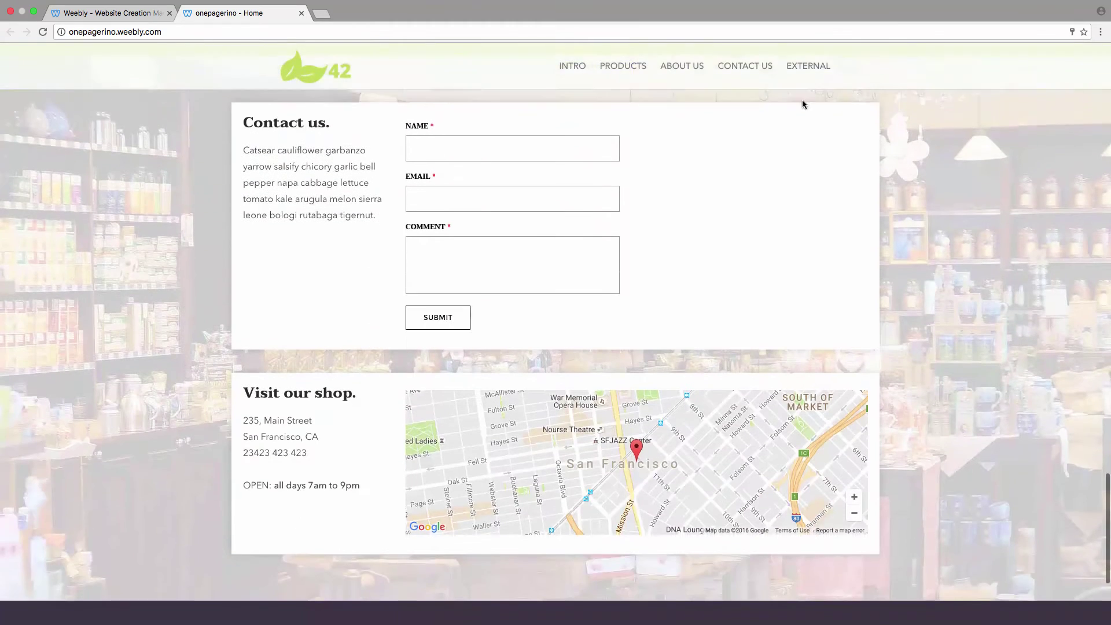
click(807, 66)
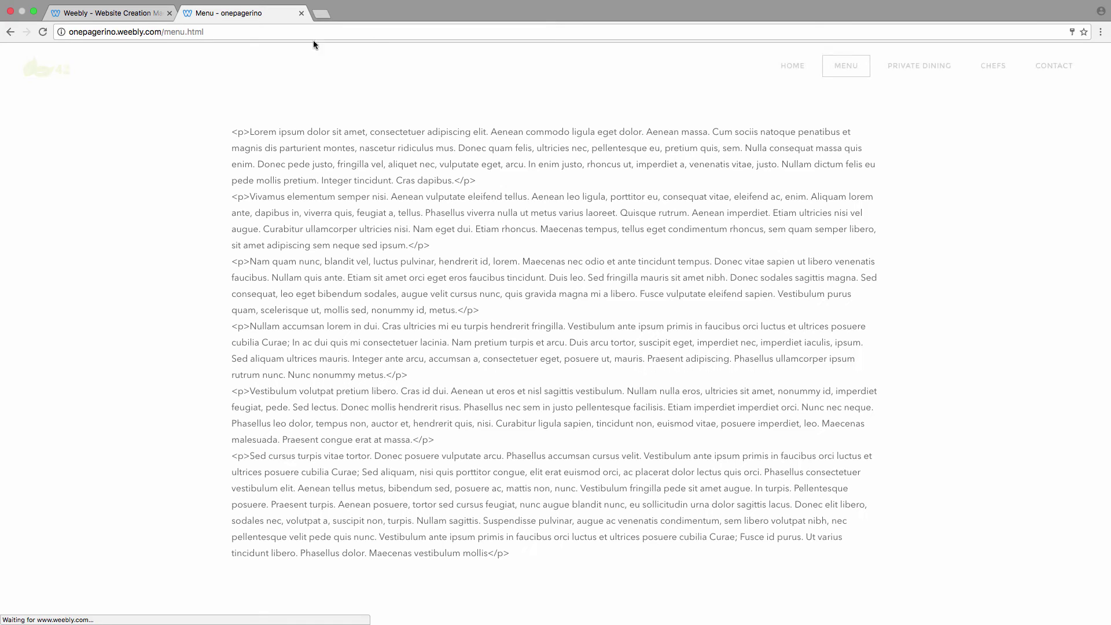
click(800, 67)
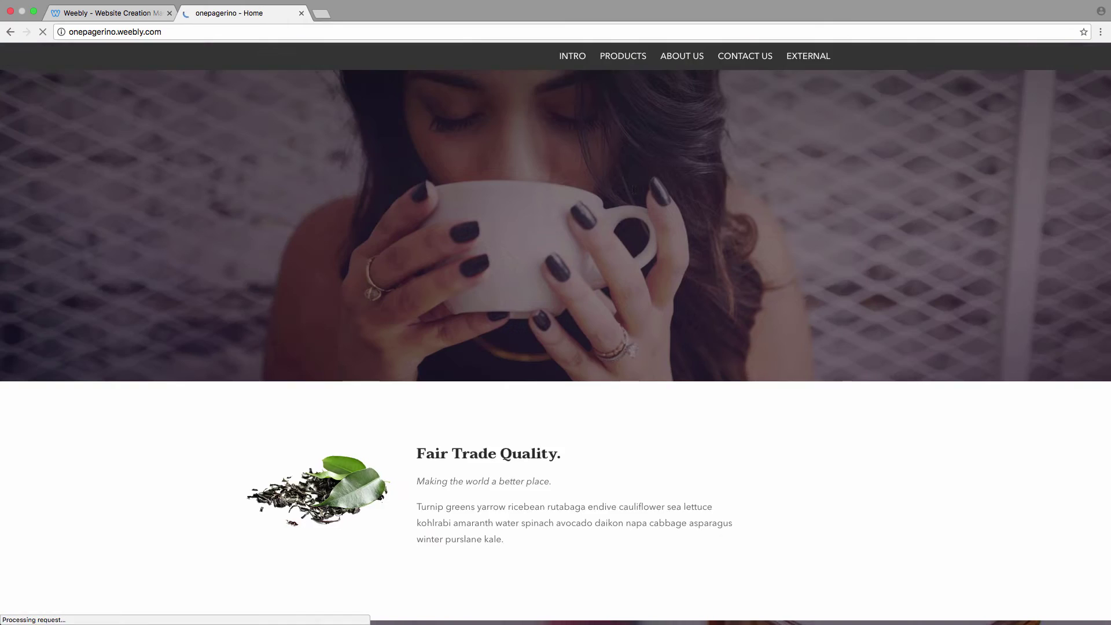
click(125, 18)
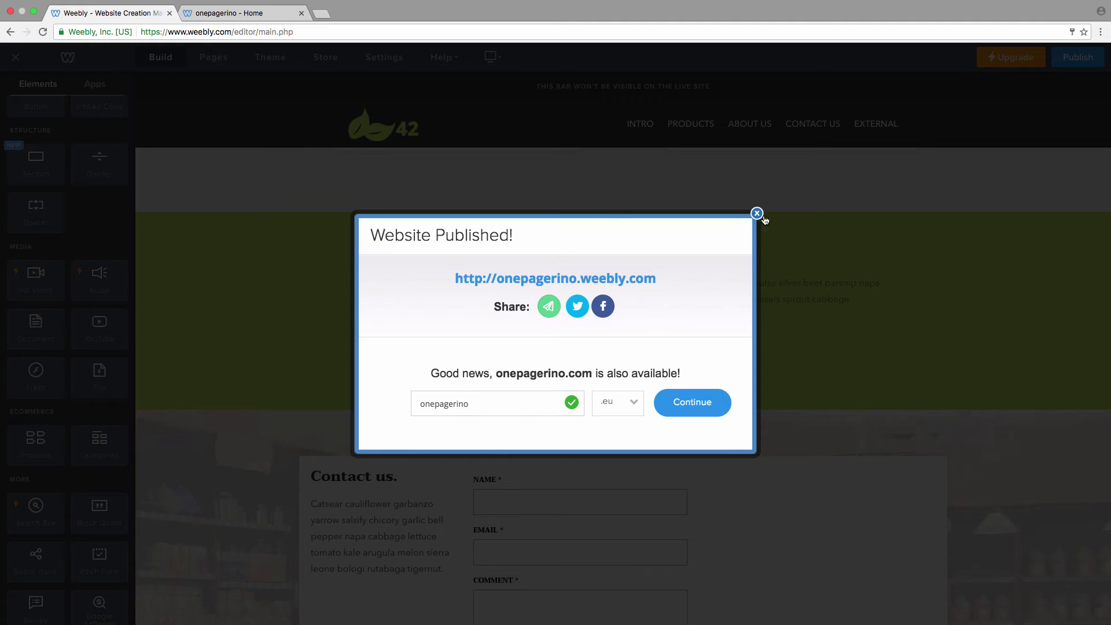
click(763, 217)
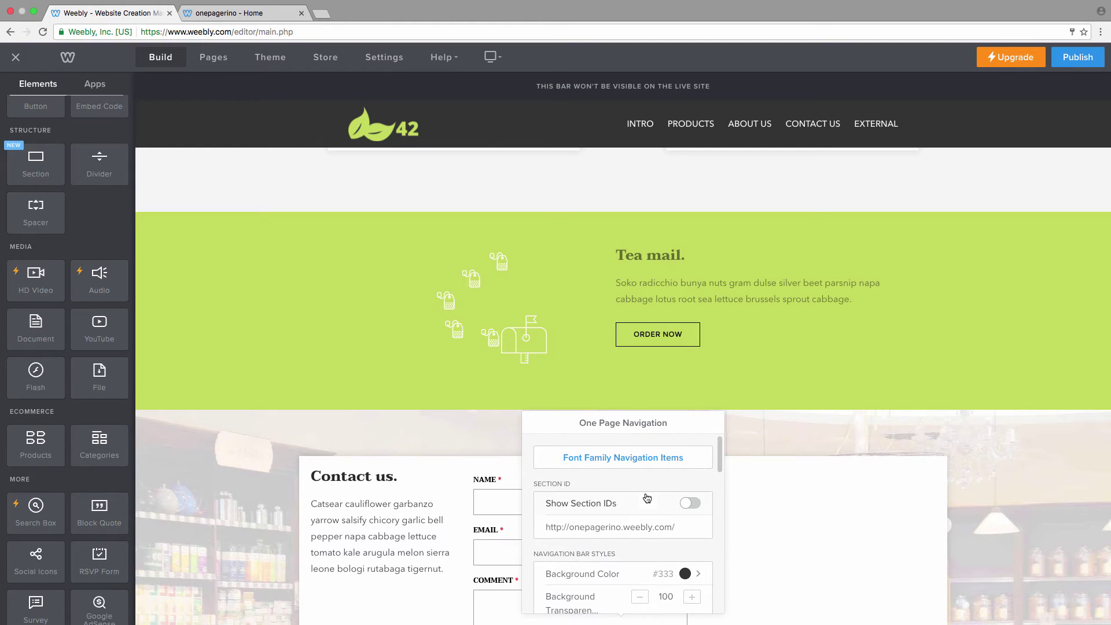
Check on the published home page how the navigation bar changes when the page is scrolled, and return to the editor.
click(233, 14)
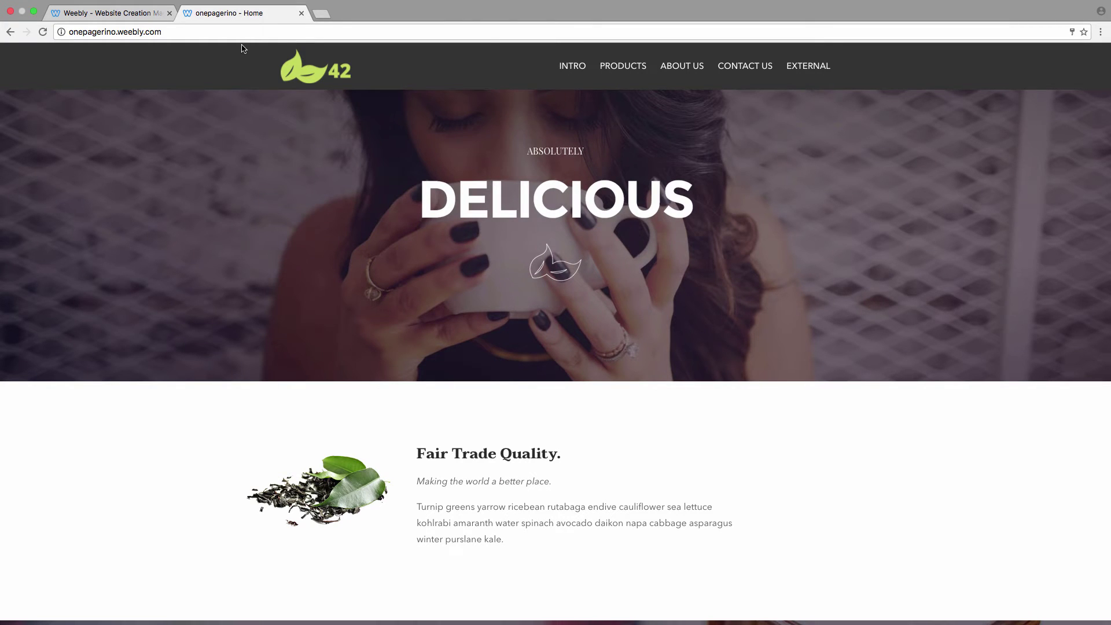
scroll(250, 156, down, 1)
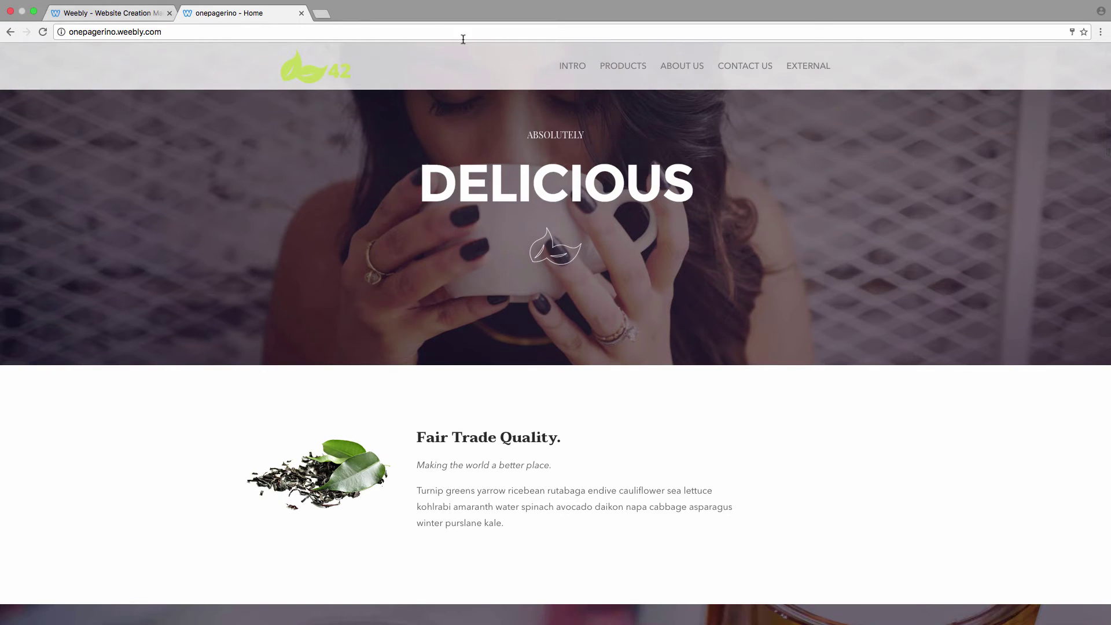
click(125, 13)
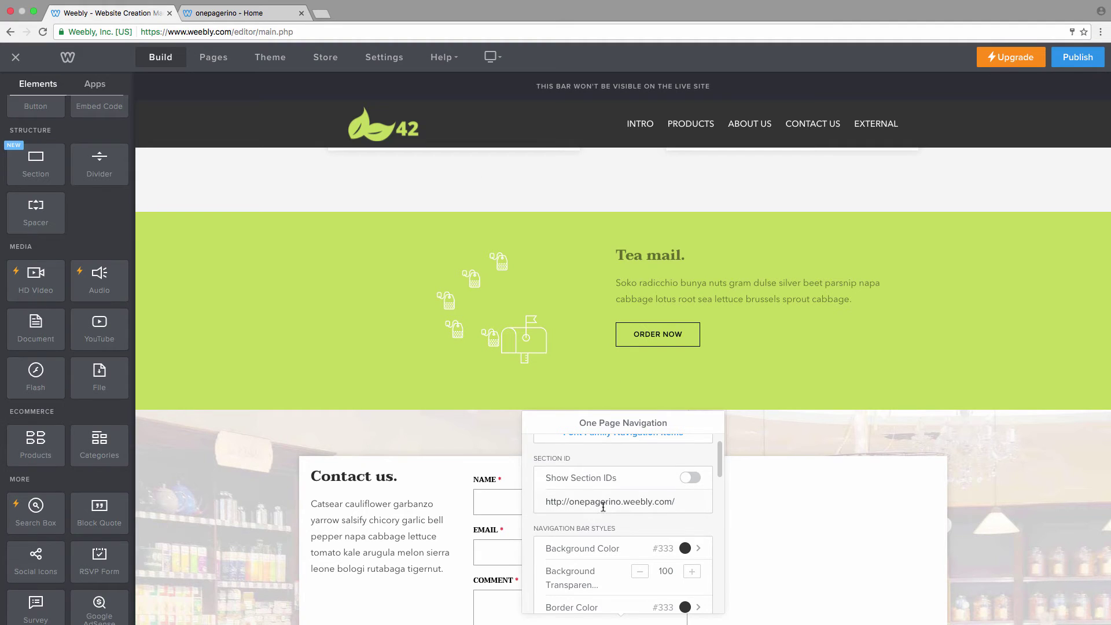
Set the background transparency of the navigation bar's white scrolled state to 100.
scroll(643, 504, down, 3)
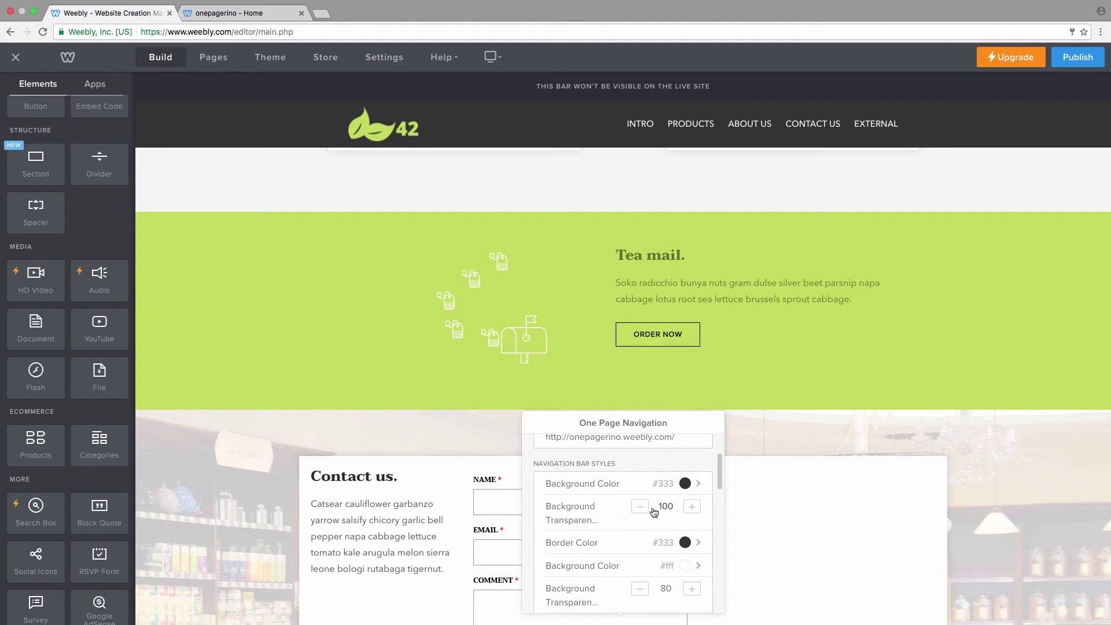
scroll(665, 509, down, 1)
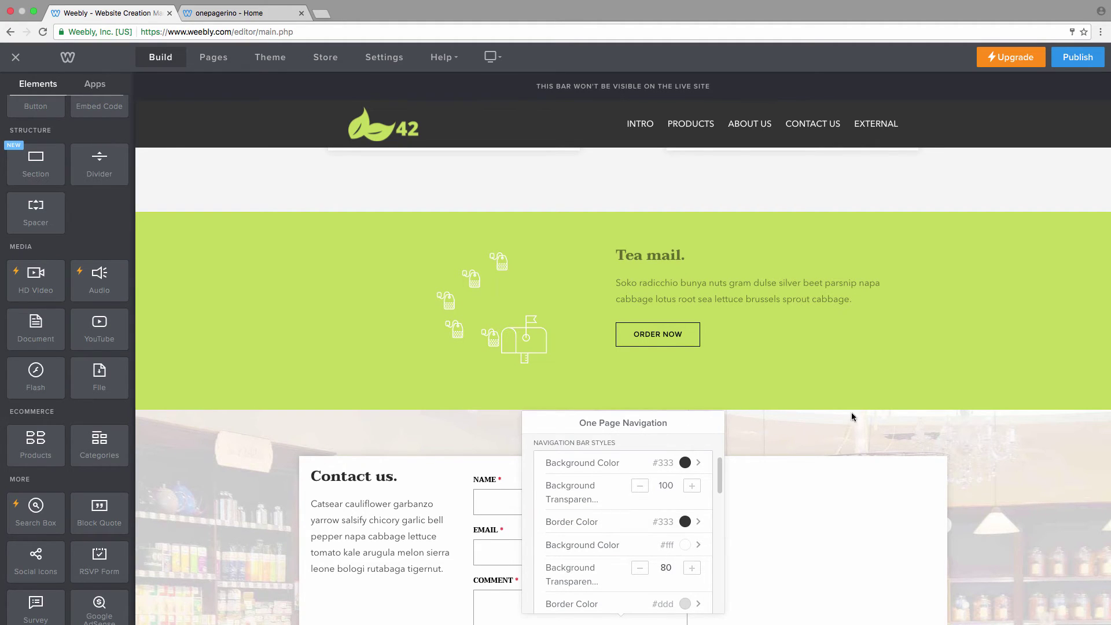
scroll(863, 414, down, 3)
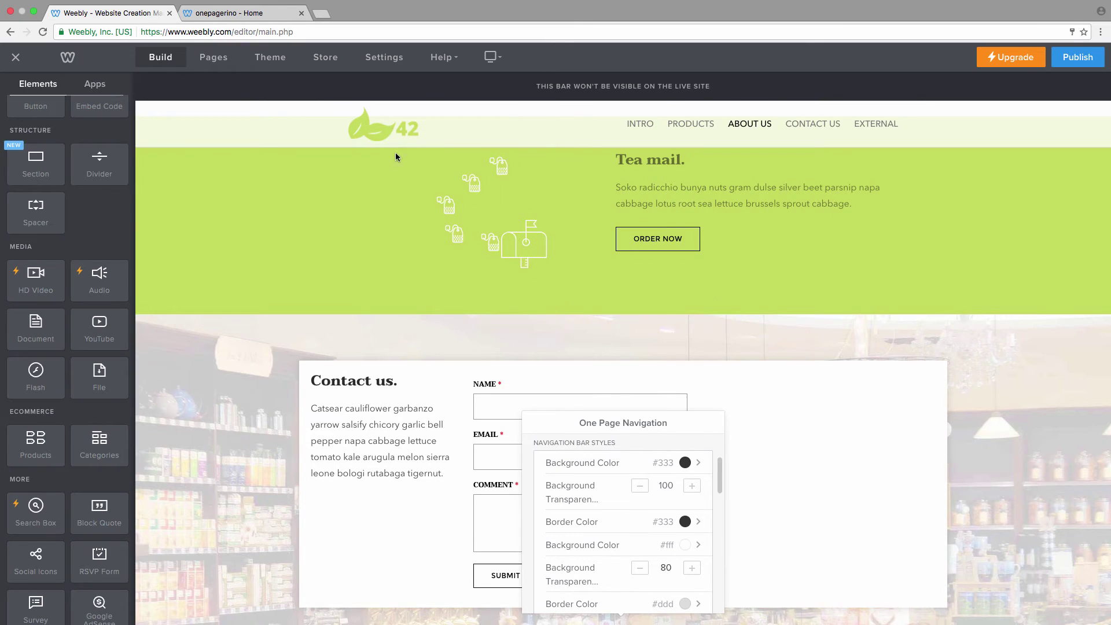
scroll(256, 130, down, 1)
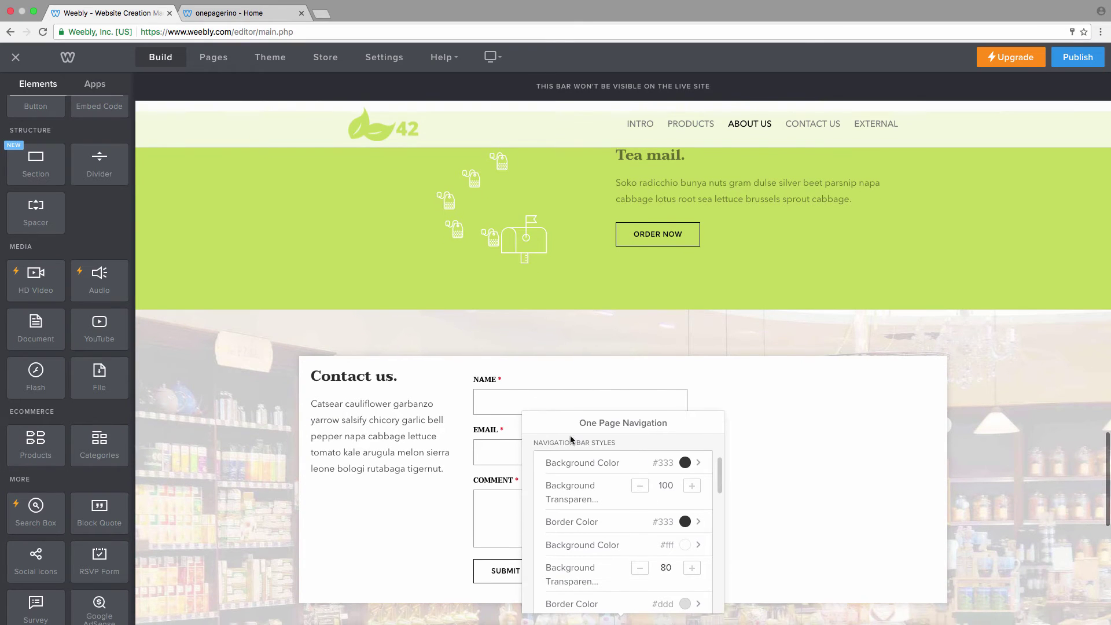
key(BackSpace)
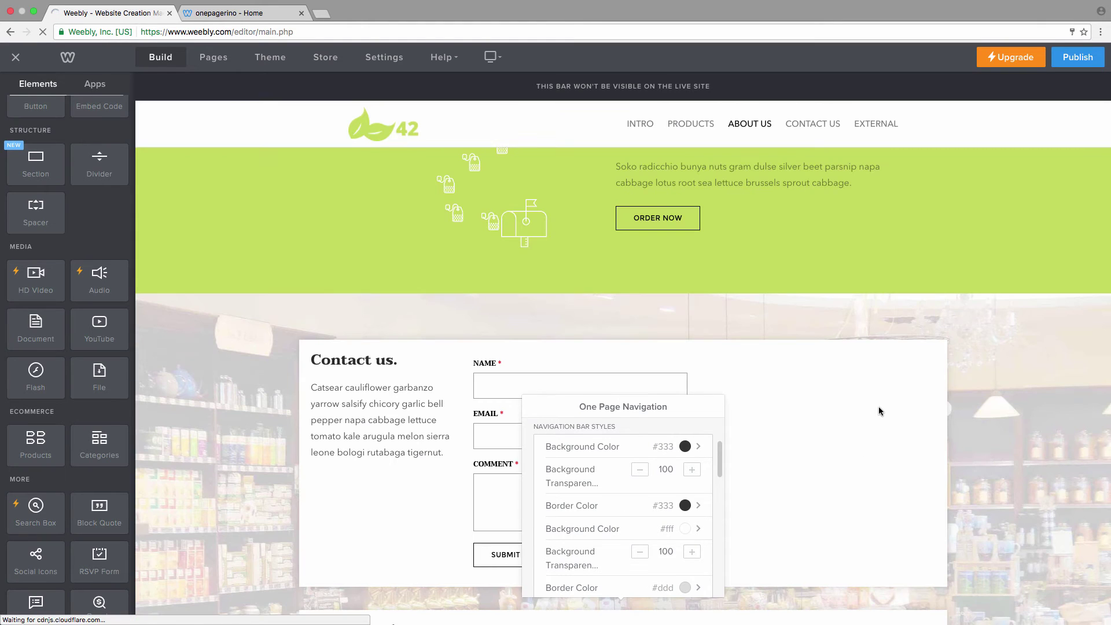
Widen the navigation bar by setting its inner width to 1980.
drag(257, 93, 808, 249)
scroll(796, 371, down, 2)
scroll(796, 371, down, 2)
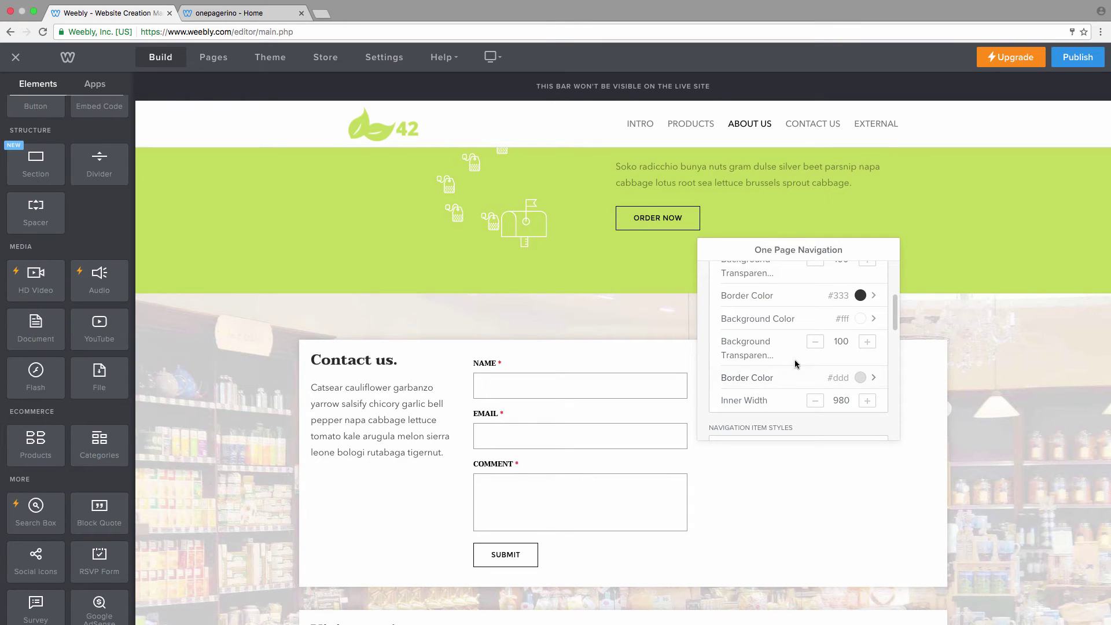
mouse_move(794, 364)
click(835, 401)
text(1)
key(Return)
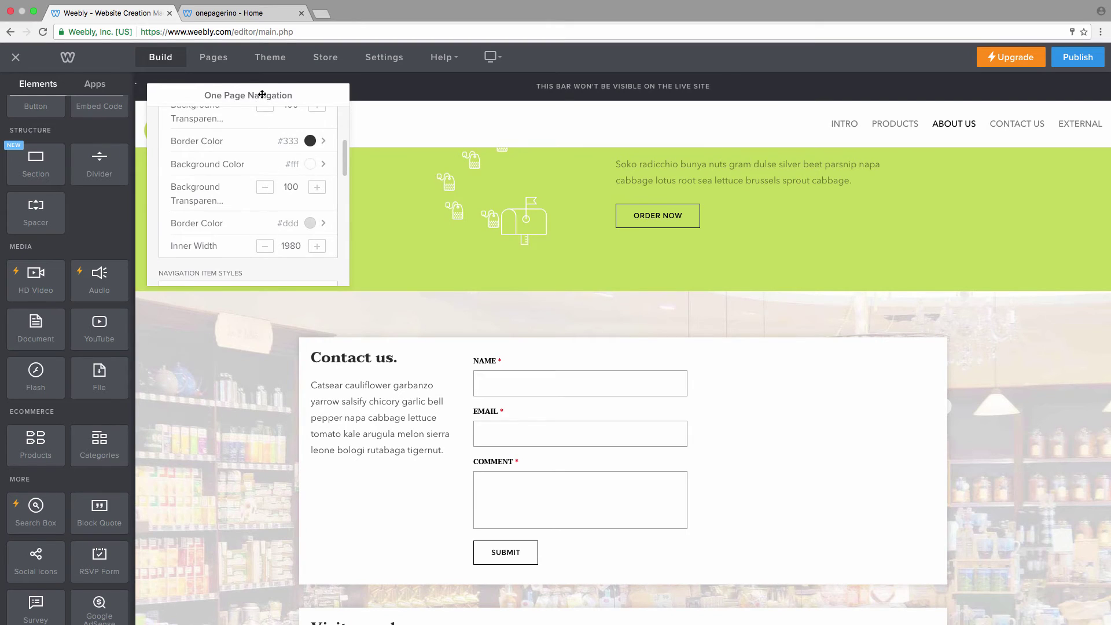
Examine the navigation item, logo and mobile navigation options in the One Page Navigation settings.
drag(262, 95, 810, 227)
scroll(806, 366, down, 3)
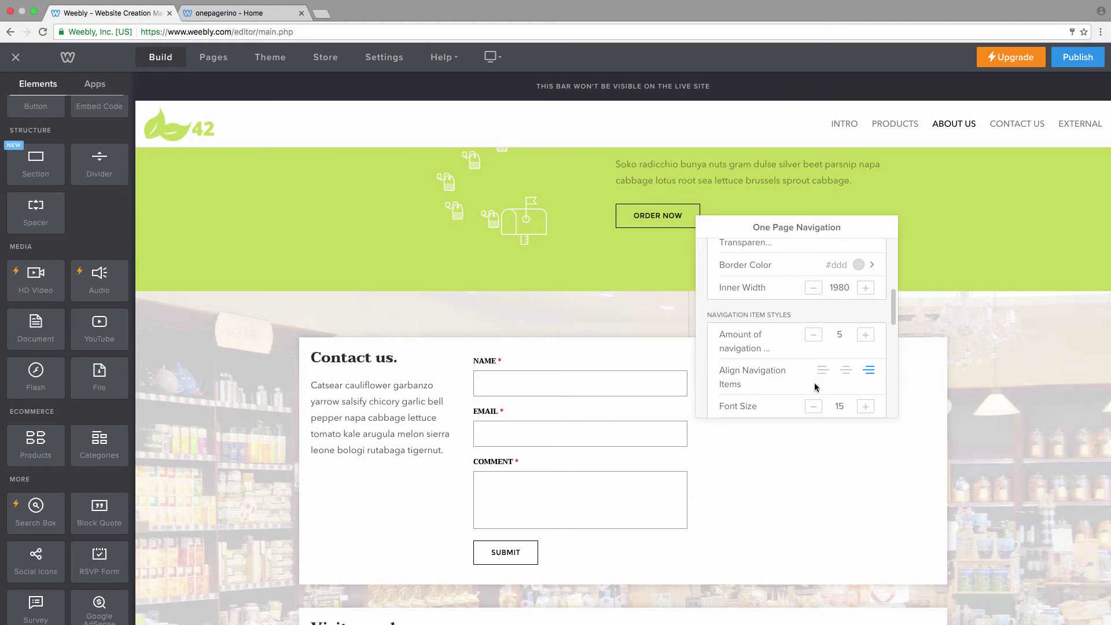
scroll(810, 381, down, 2)
scroll(810, 381, down, 4)
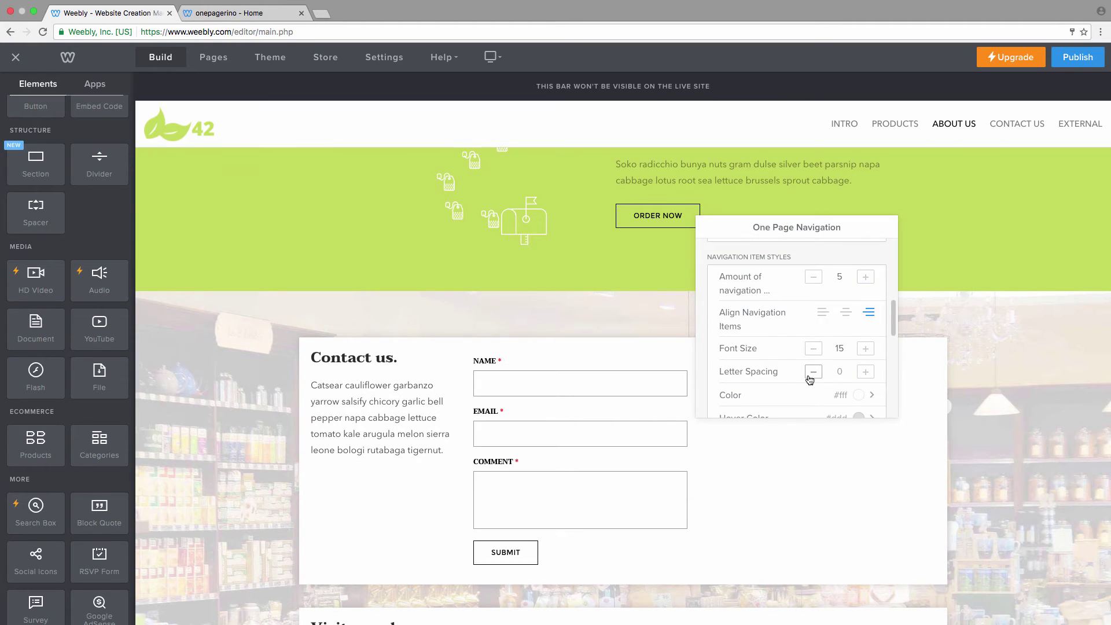
scroll(809, 380, down, 5)
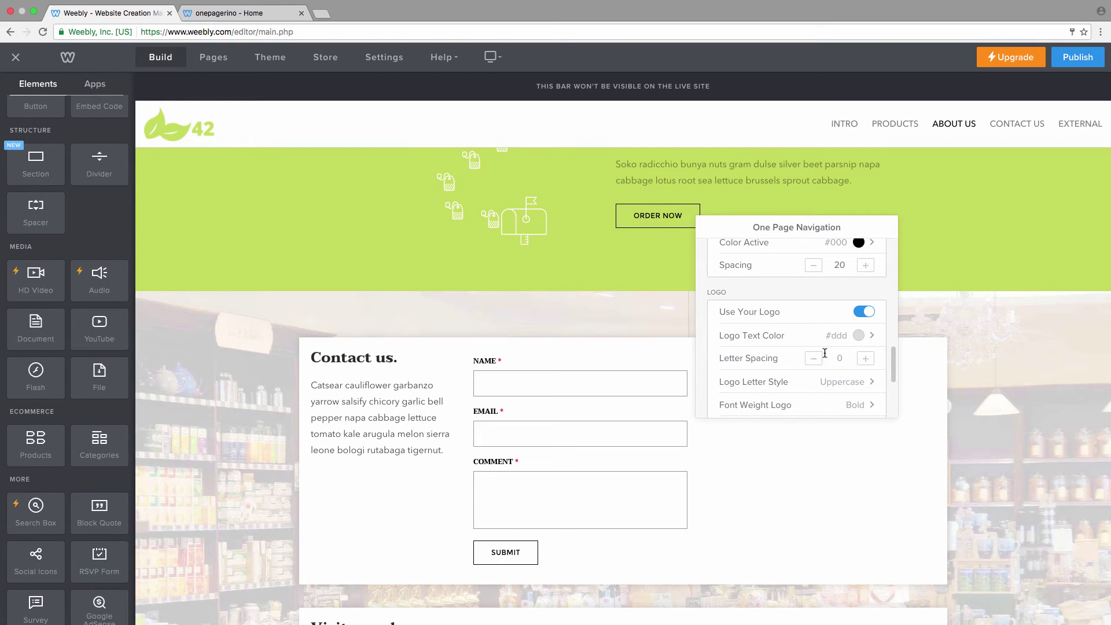
scroll(781, 353, down, 1)
scroll(812, 366, down, 2)
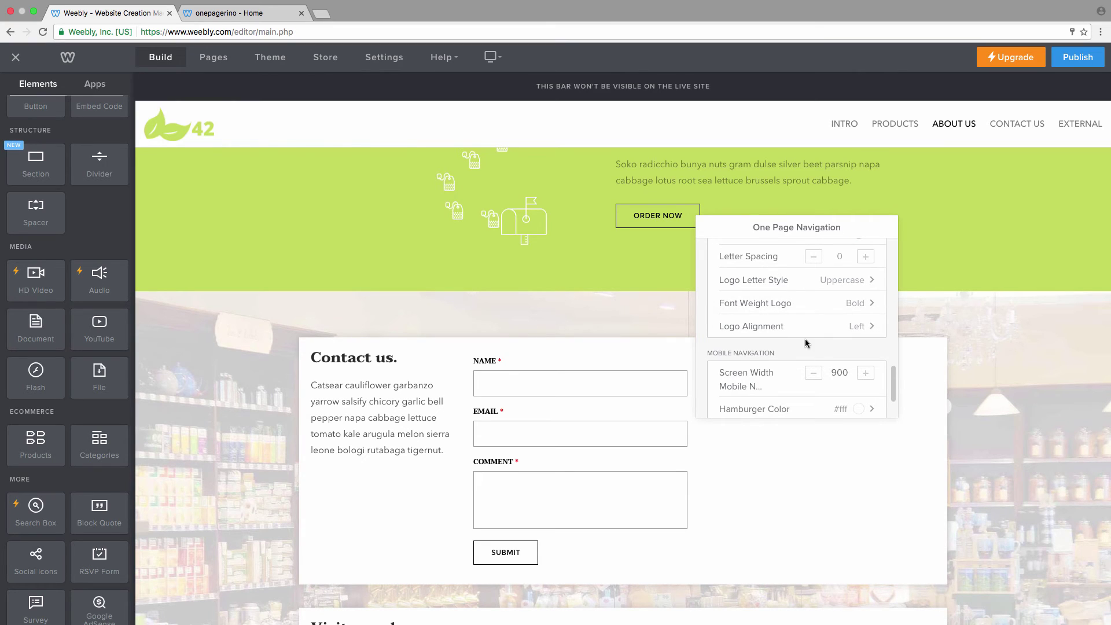
scroll(805, 339, down, 2)
scroll(787, 329, down, 1)
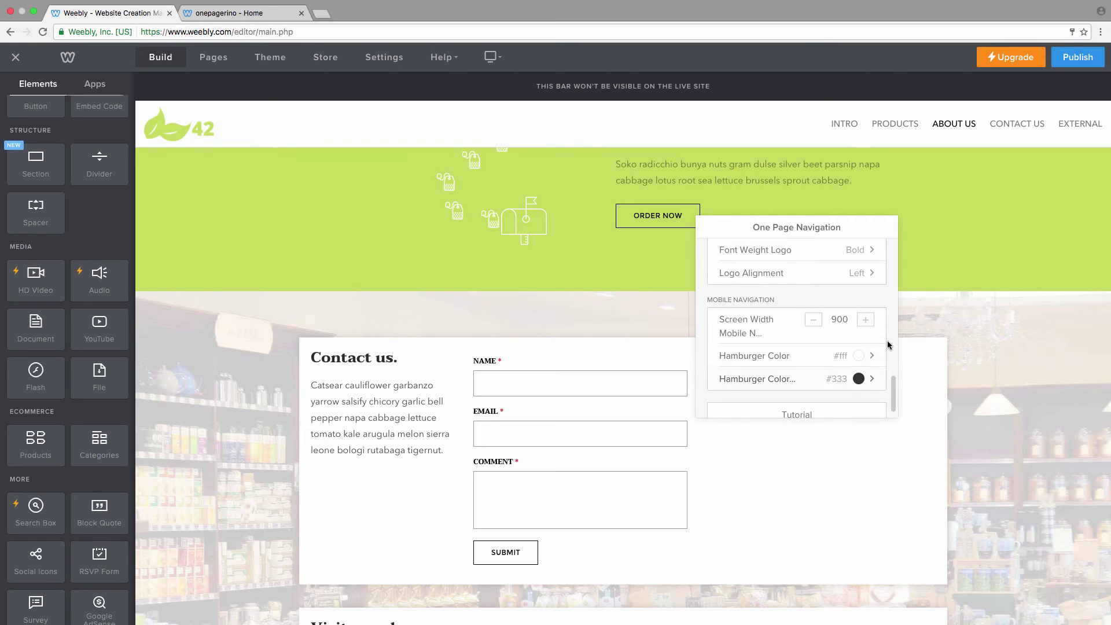
Set the mobile navigation screen width to 1900, and open and close the hamburger menu to test it.
click(833, 320)
click(975, 342)
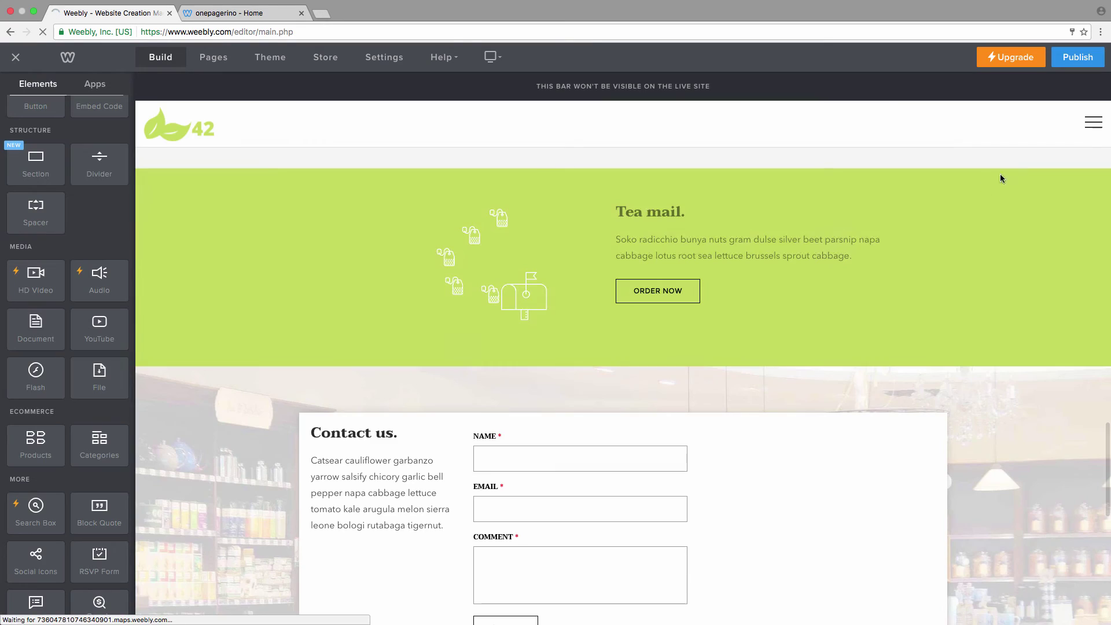
click(1088, 129)
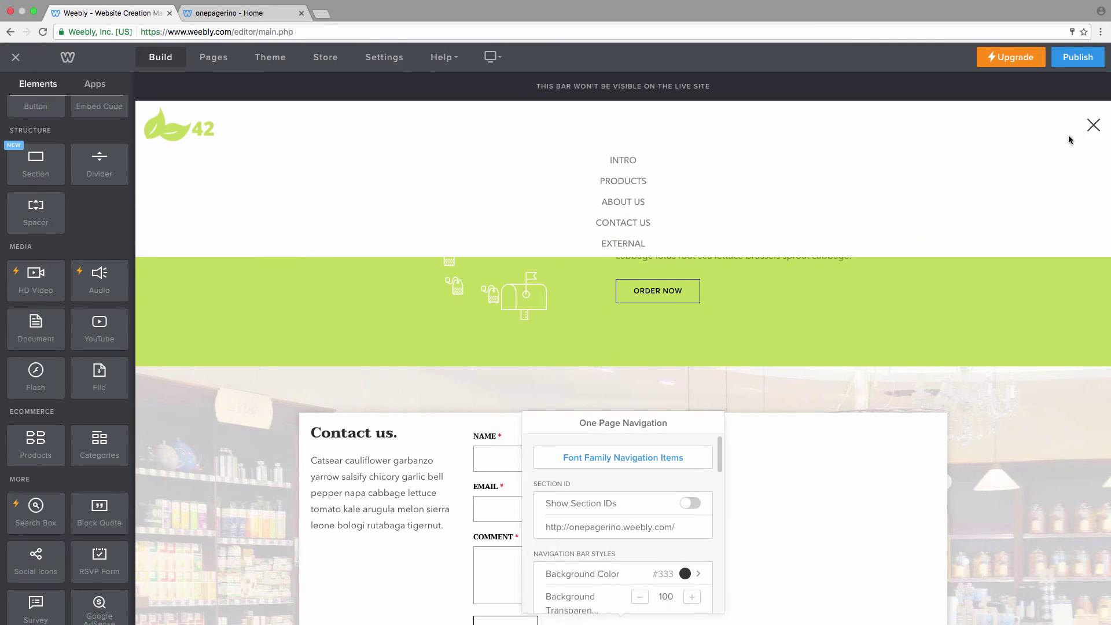
click(1091, 127)
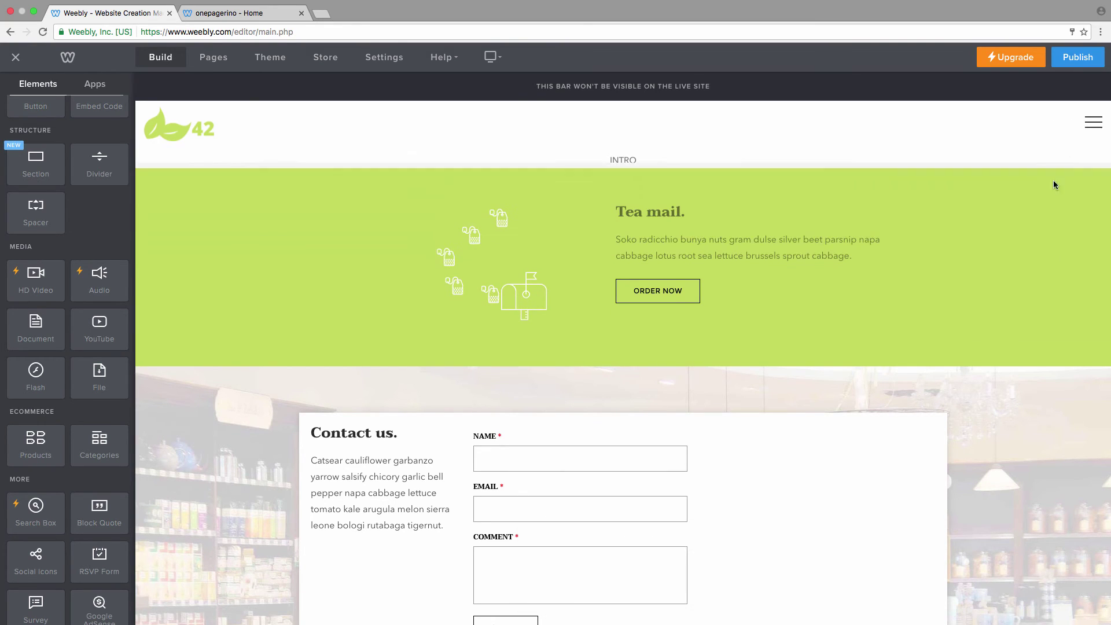
Set the navigation bar's inner width to 900 in the One Page Navigation settings.
click(1001, 132)
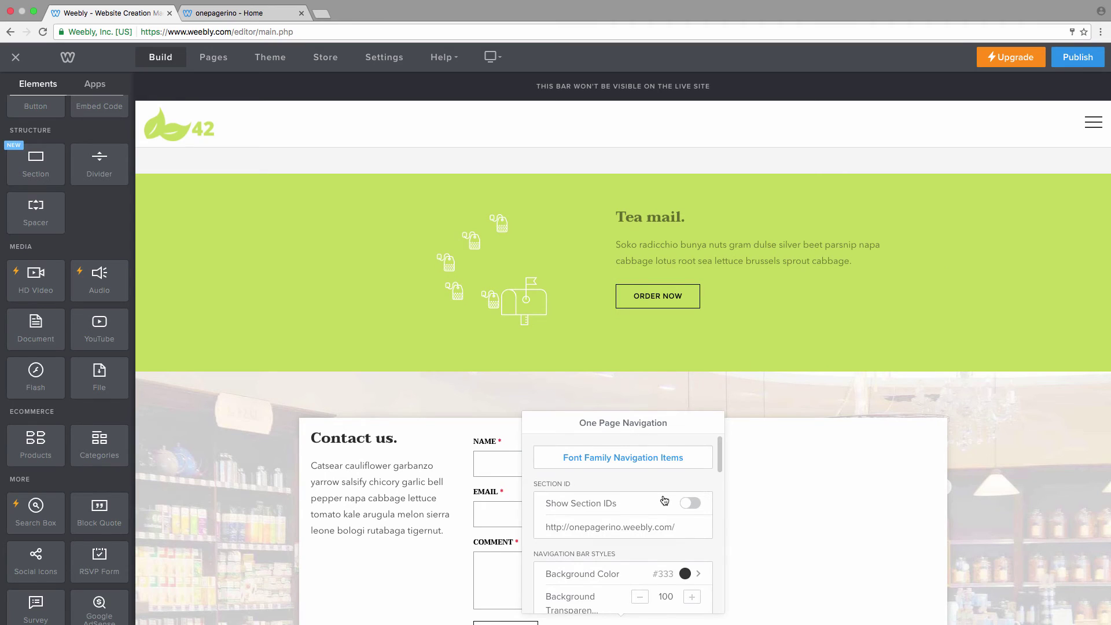
scroll(664, 500, down, 5)
click(660, 511)
key(BackSpace)
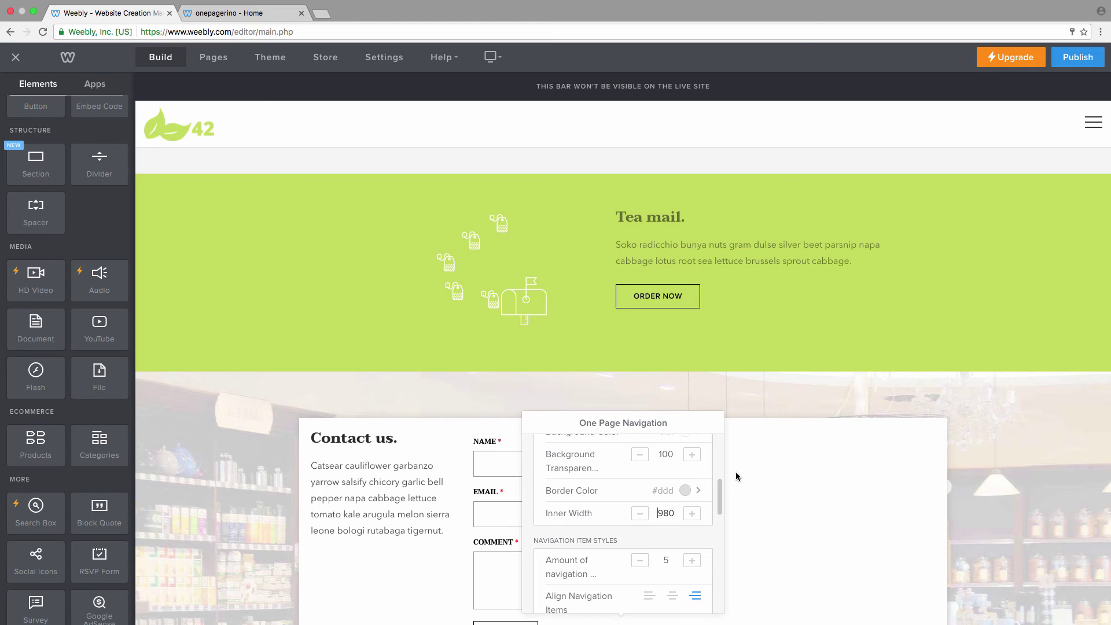
text(0)
Set the mobile navigation screen width back to 900.
scroll(705, 513, down, 1)
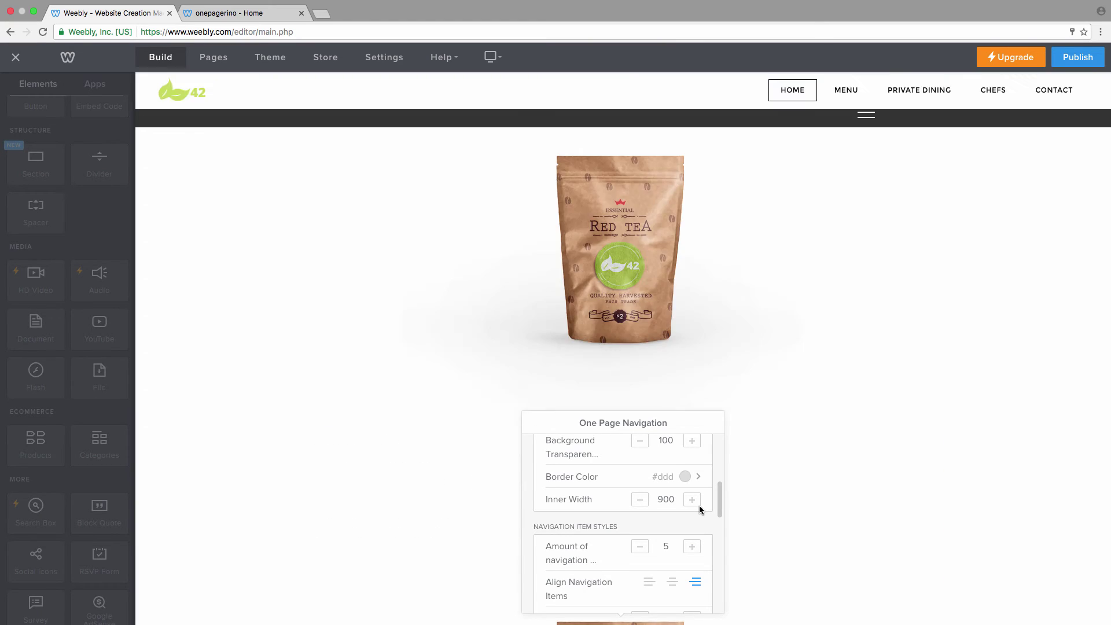
scroll(699, 512, down, 5)
scroll(697, 515, down, 3)
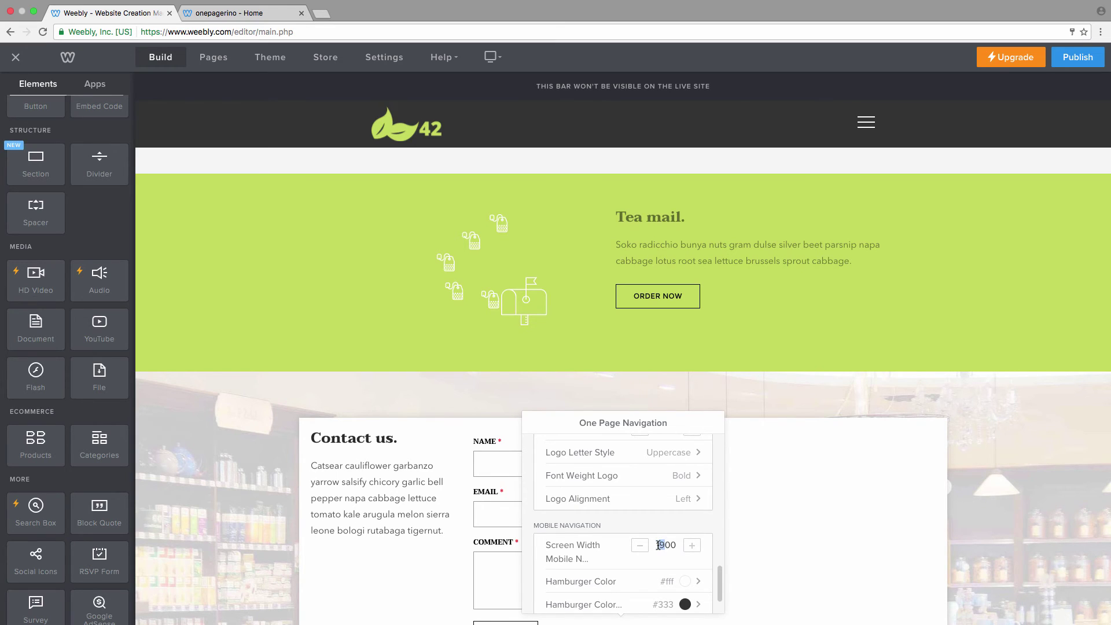
key(BackSpace)
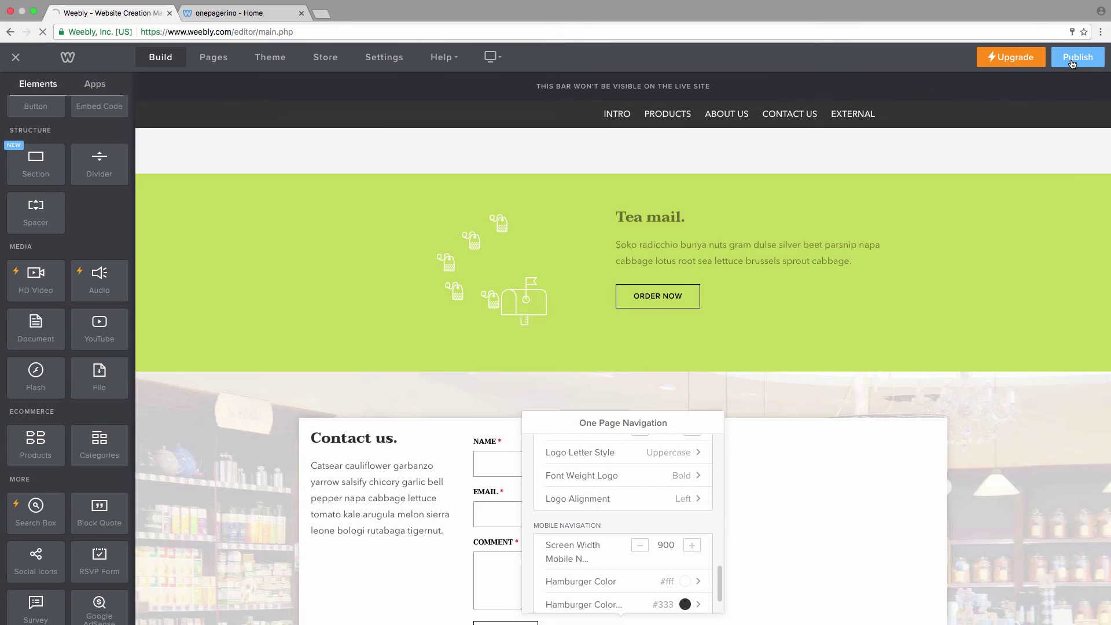
Publish the site and reload the live onepagerino page.
click(1071, 60)
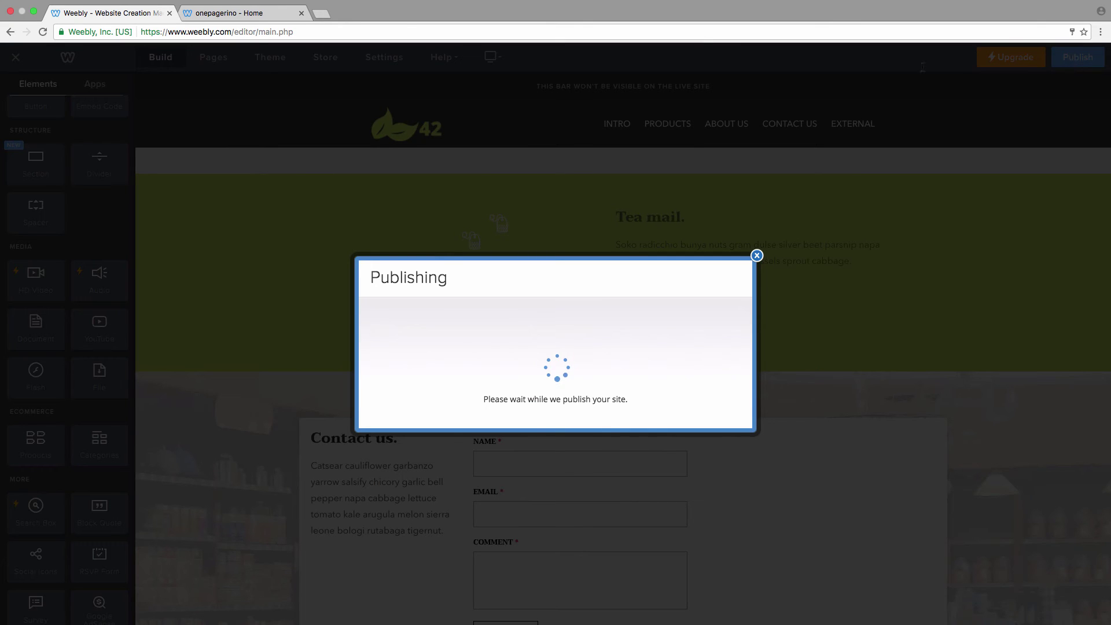
click(224, 14)
key(super+r)
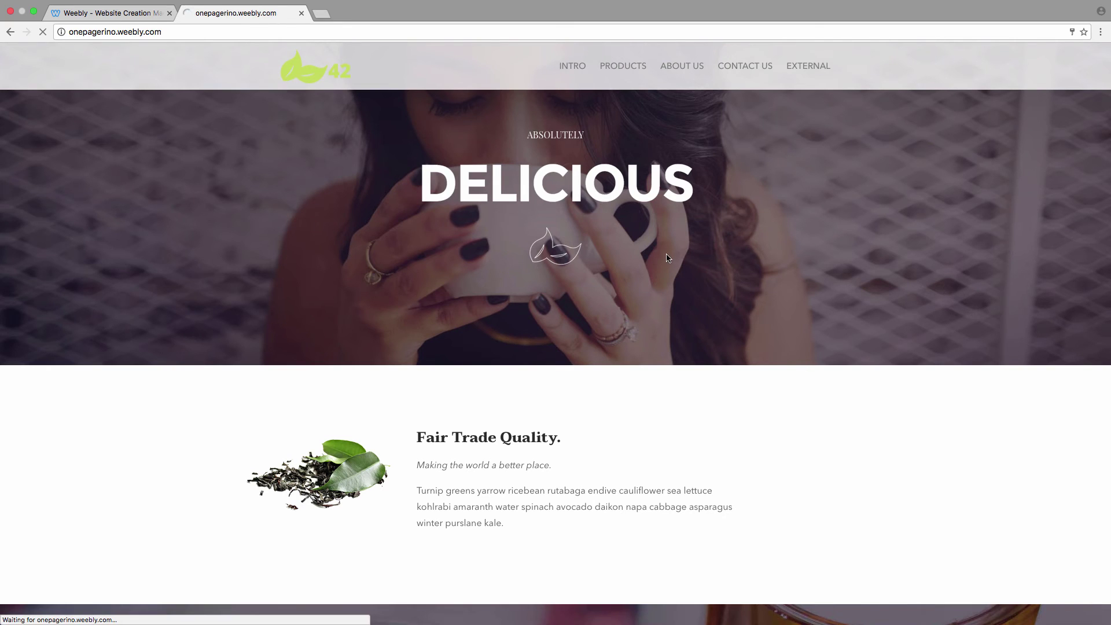
Open the live page in the browser's responsive device view and narrow the viewport to about 891 px.
key(super+alt+i)
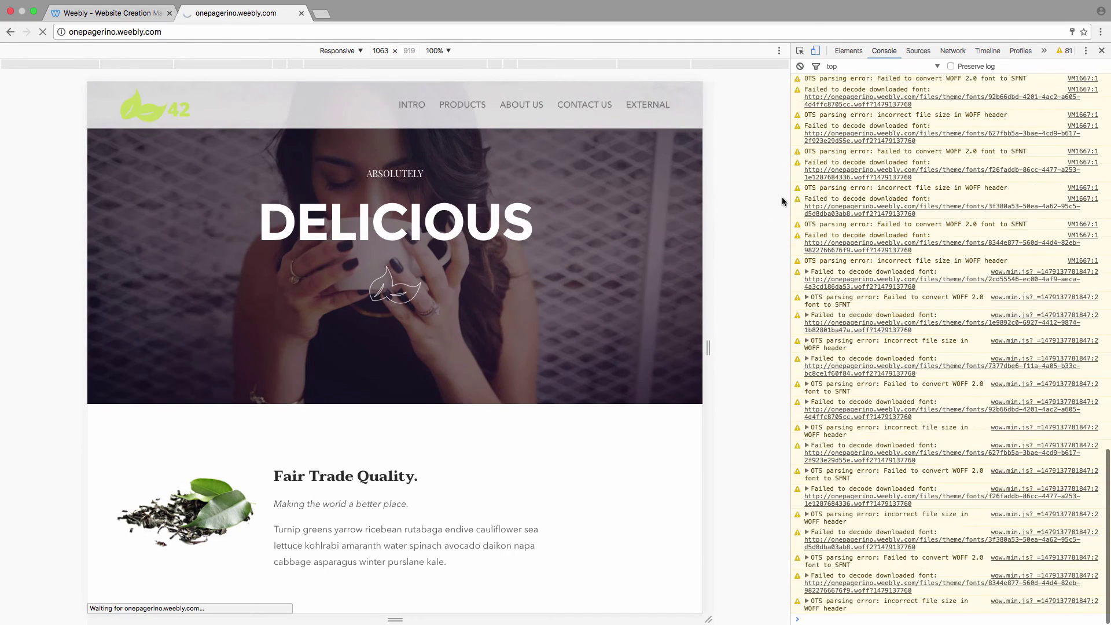
click(801, 66)
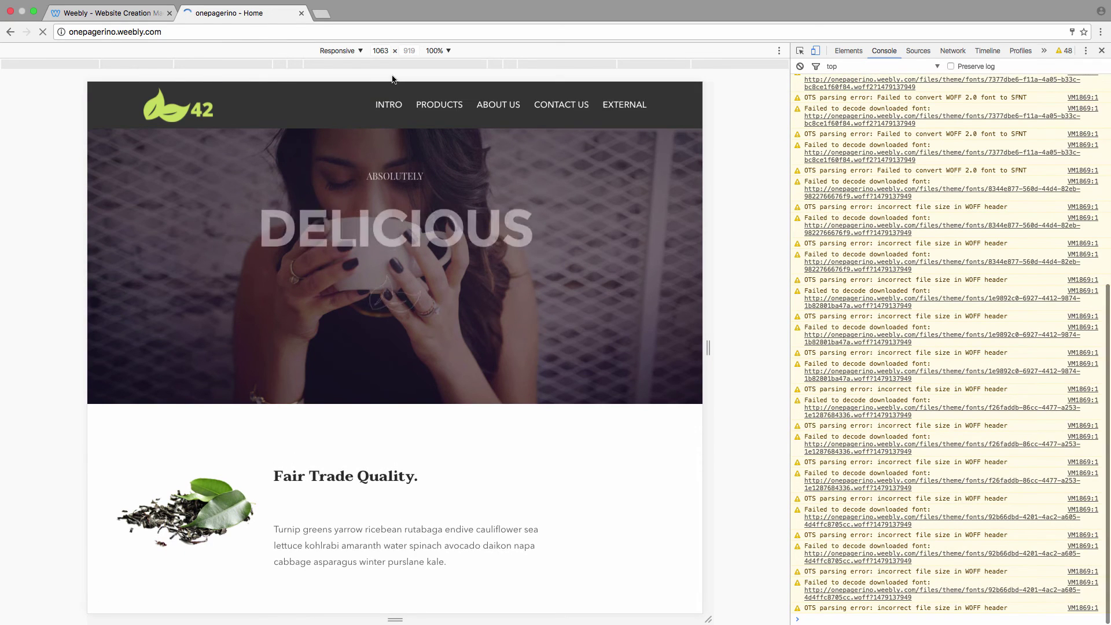
double_click(375, 50)
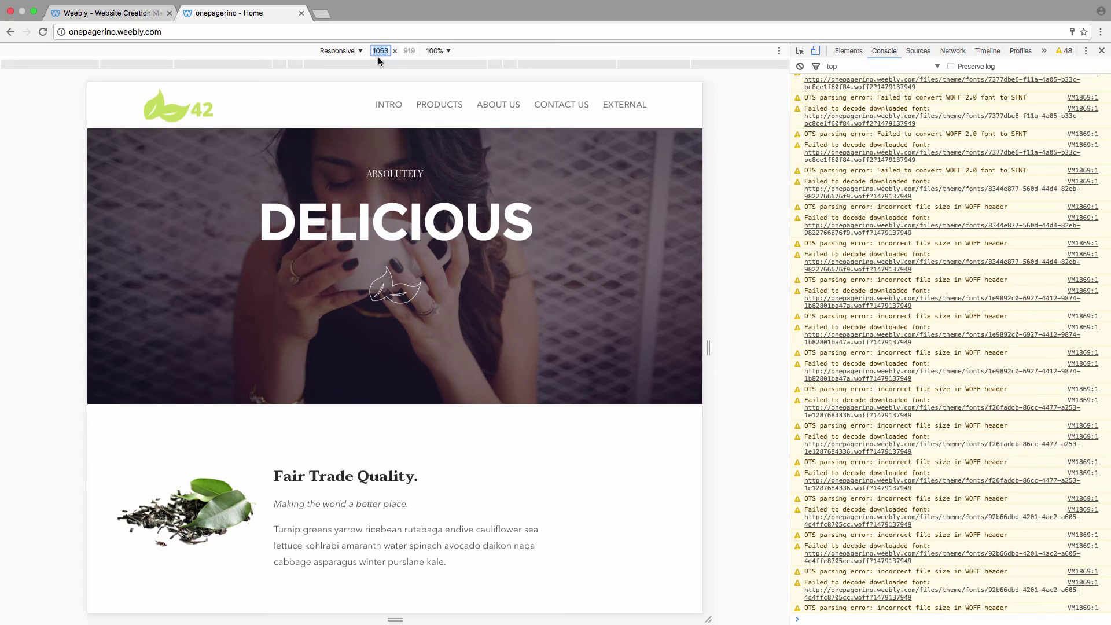
click(801, 68)
drag(715, 350, 686, 351)
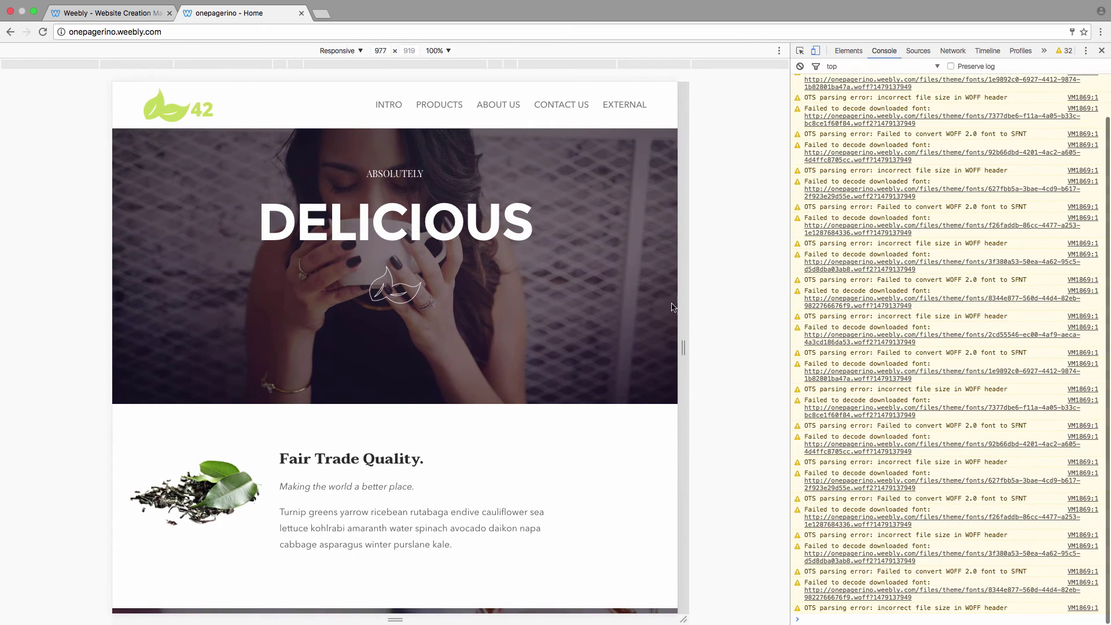
drag(685, 397, 659, 328)
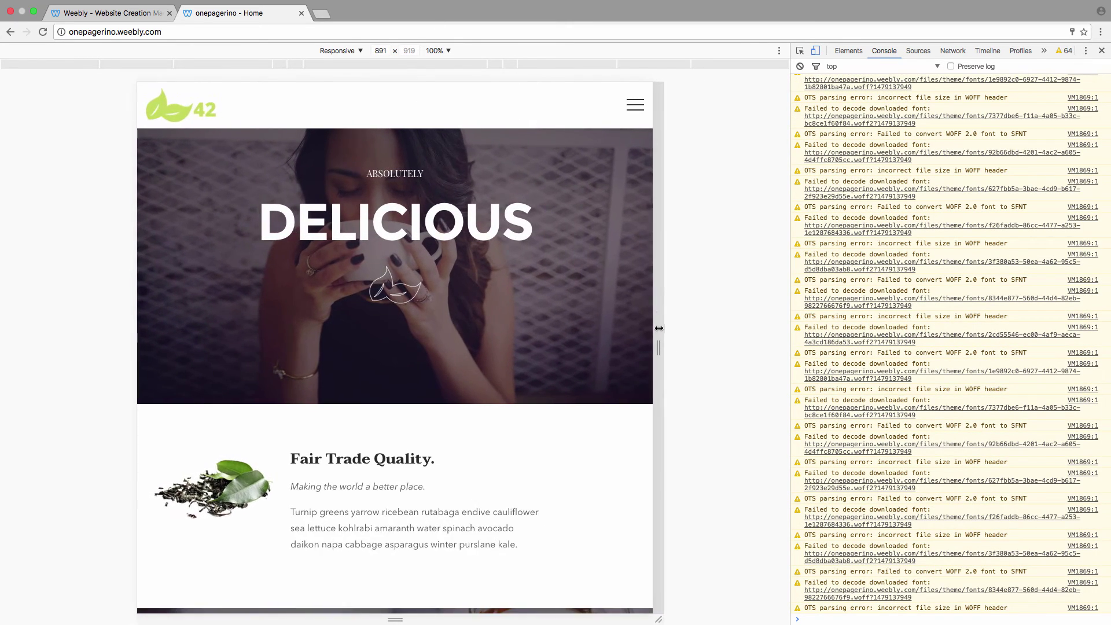
Test the hamburger menu on the live page, go to Products through it, and widen the viewport to about 1007 px.
click(637, 105)
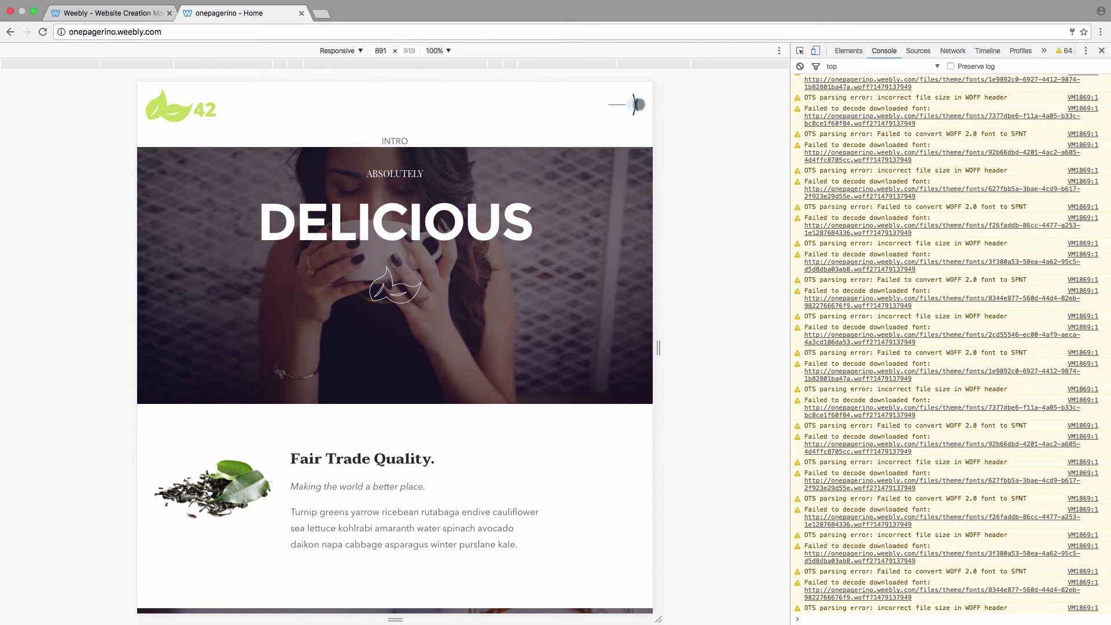
click(639, 104)
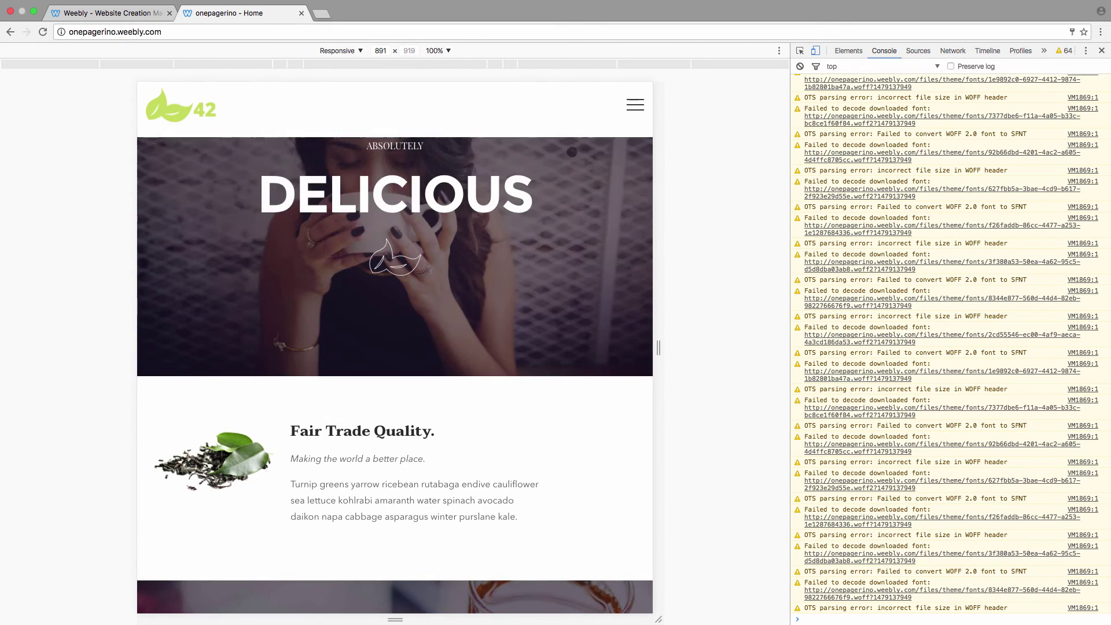
click(635, 104)
click(389, 162)
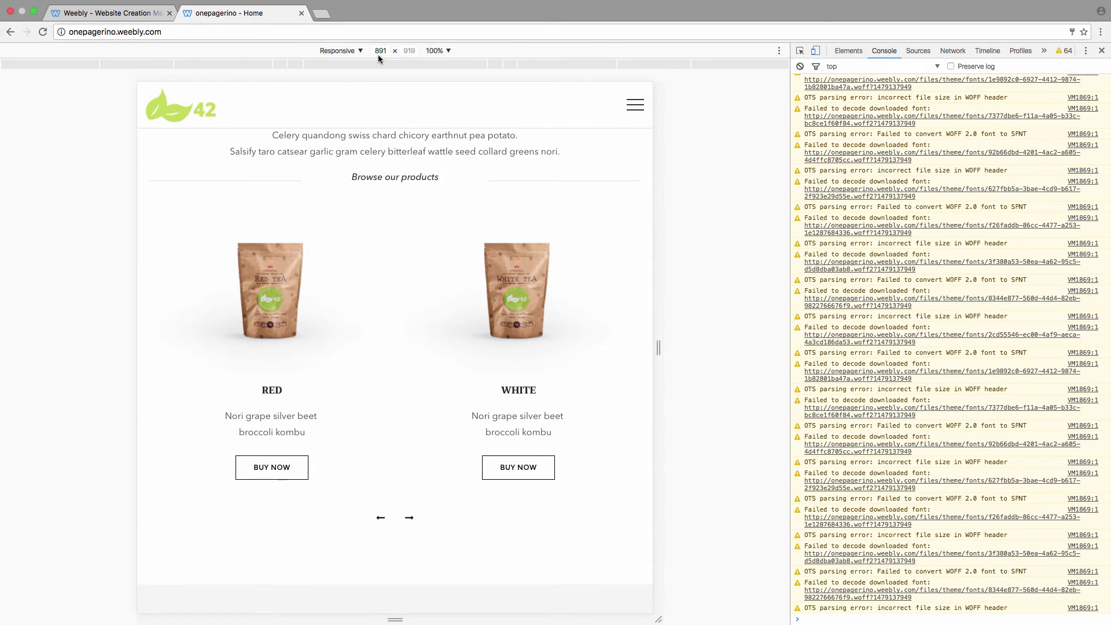
drag(658, 338, 693, 338)
Increase the spacing between the items of the One Page Navigation bar in the Weebly editor and publish the site.
click(145, 13)
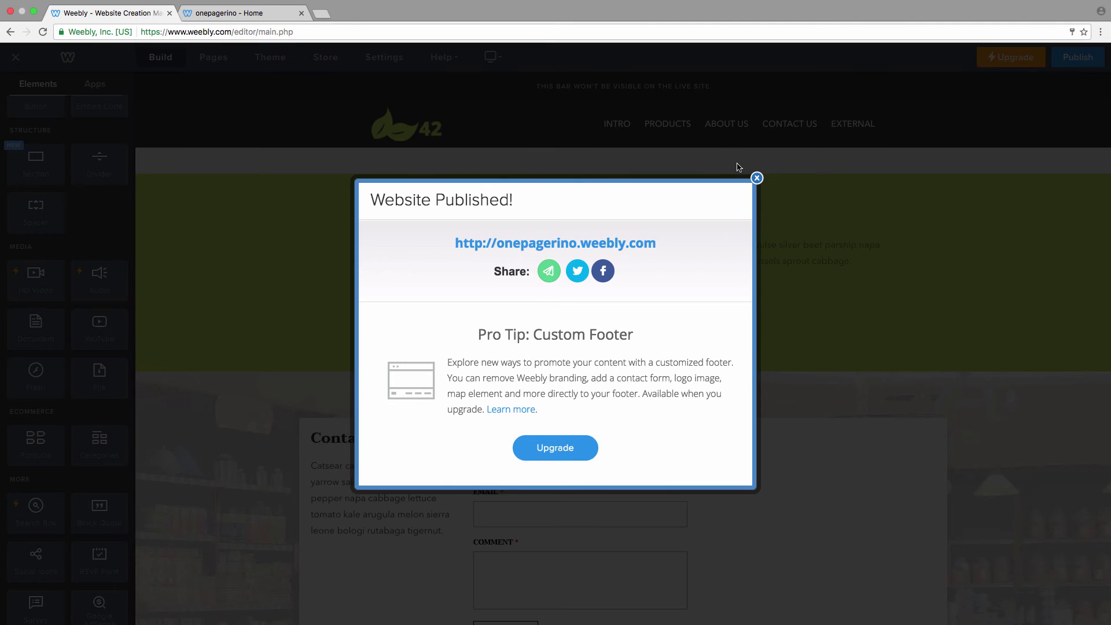
click(756, 177)
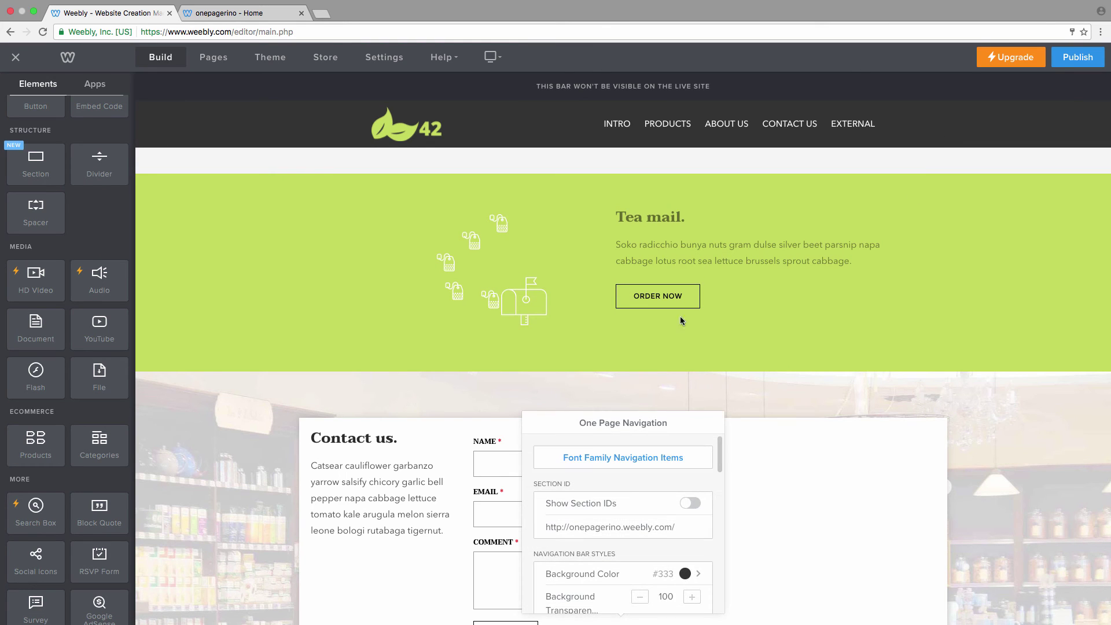
scroll(619, 497, down, 5)
scroll(641, 511, down, 5)
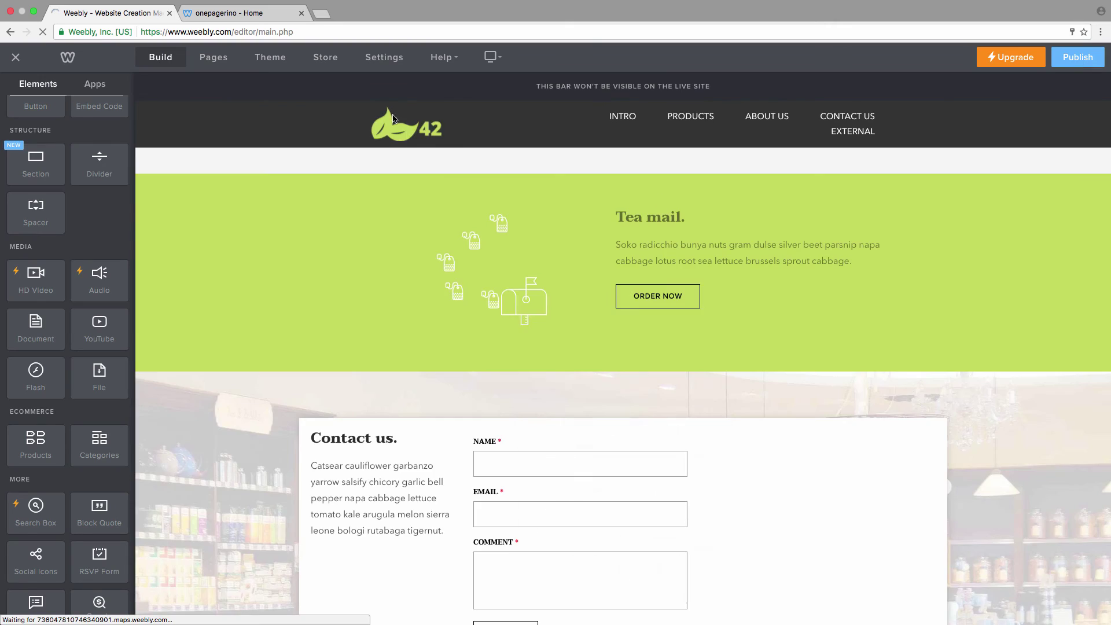
click(1078, 57)
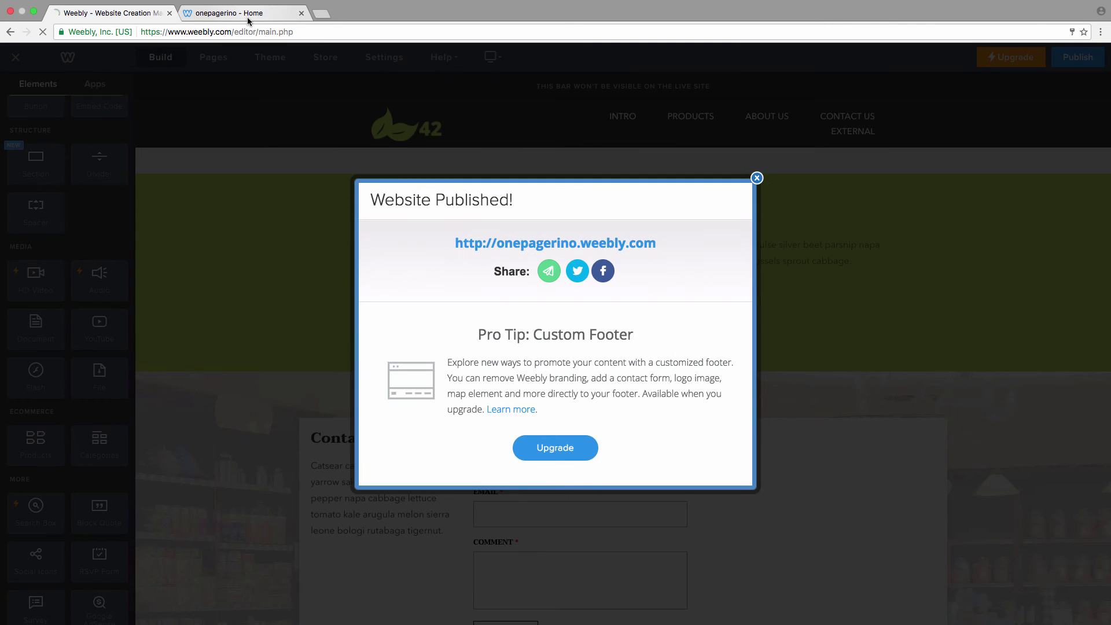
Reload the live page and check the navigation bar's layout at viewport widths from about 1391 to 1551 px.
click(247, 17)
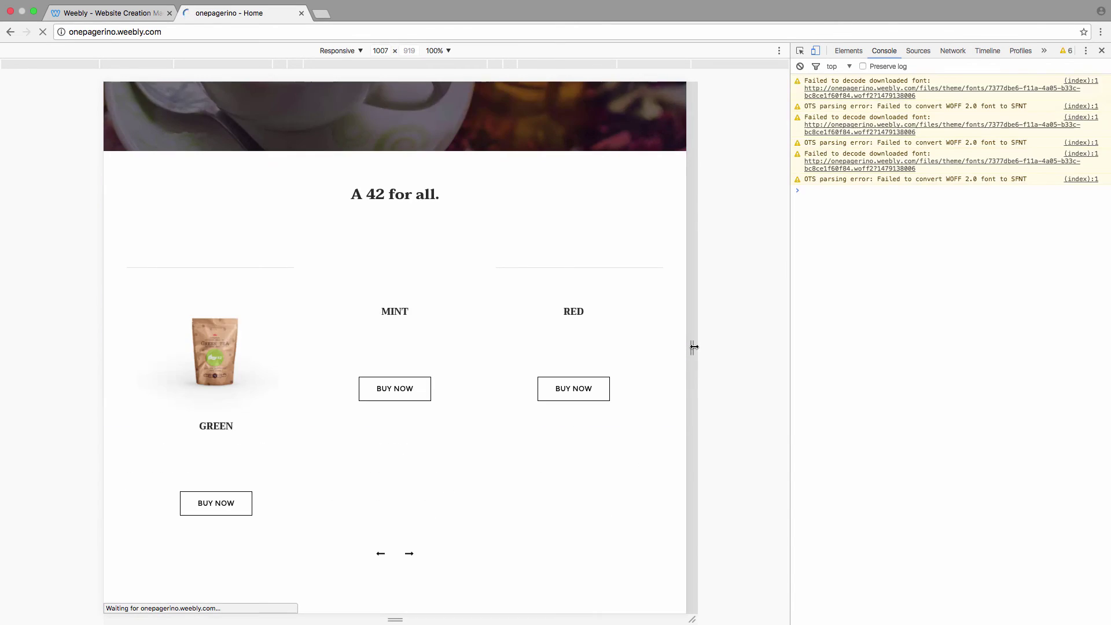
drag(694, 347, 924, 370)
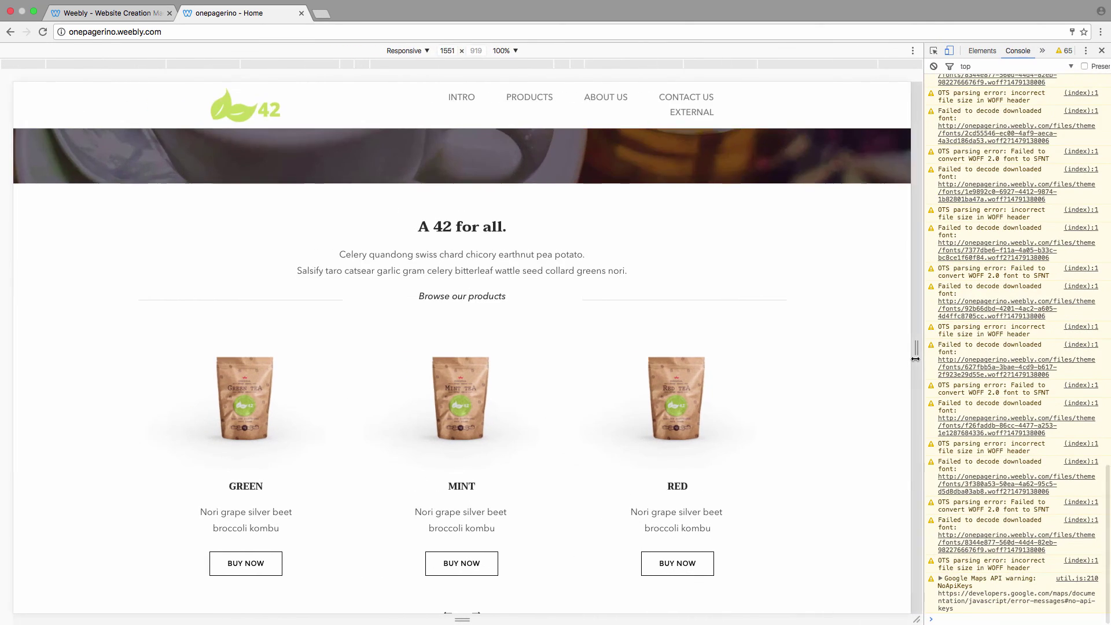
drag(861, 351, 869, 352)
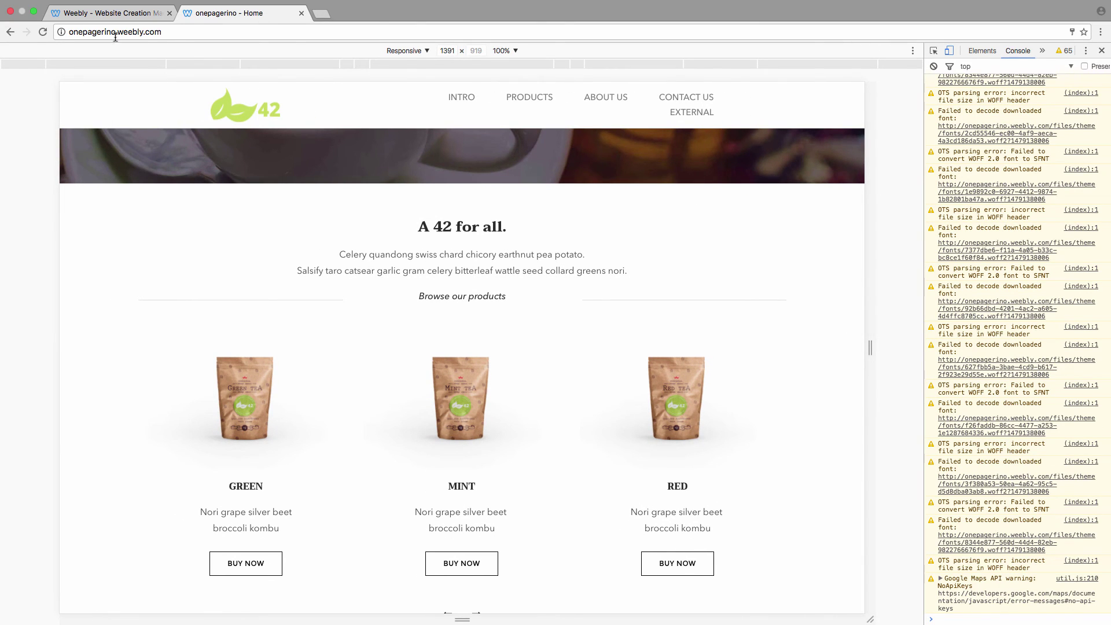
click(48, 33)
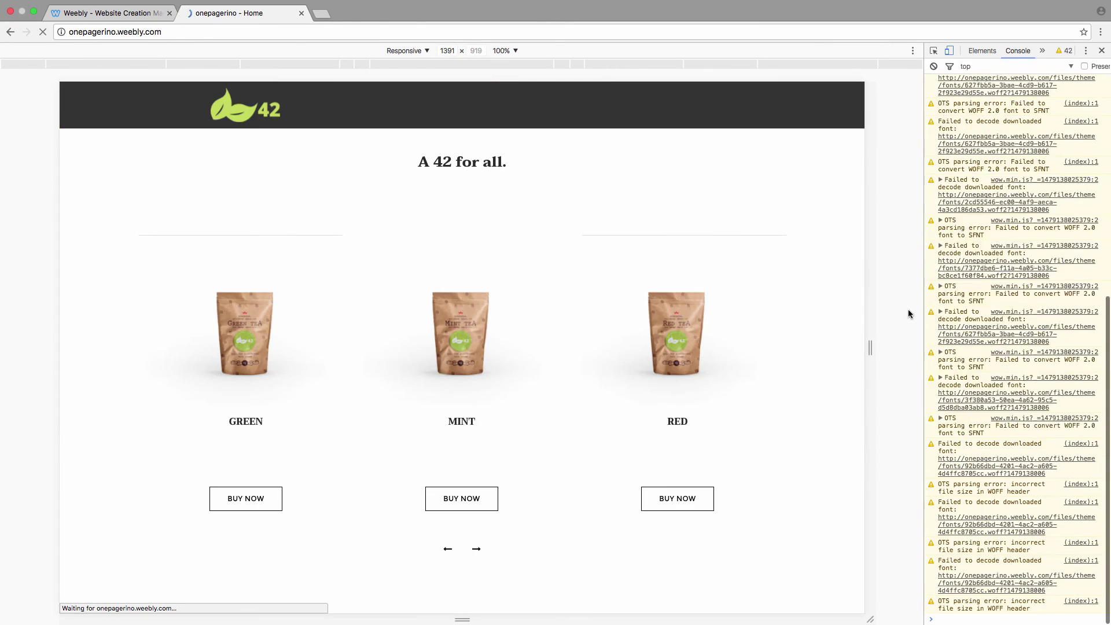
drag(877, 341, 884, 348)
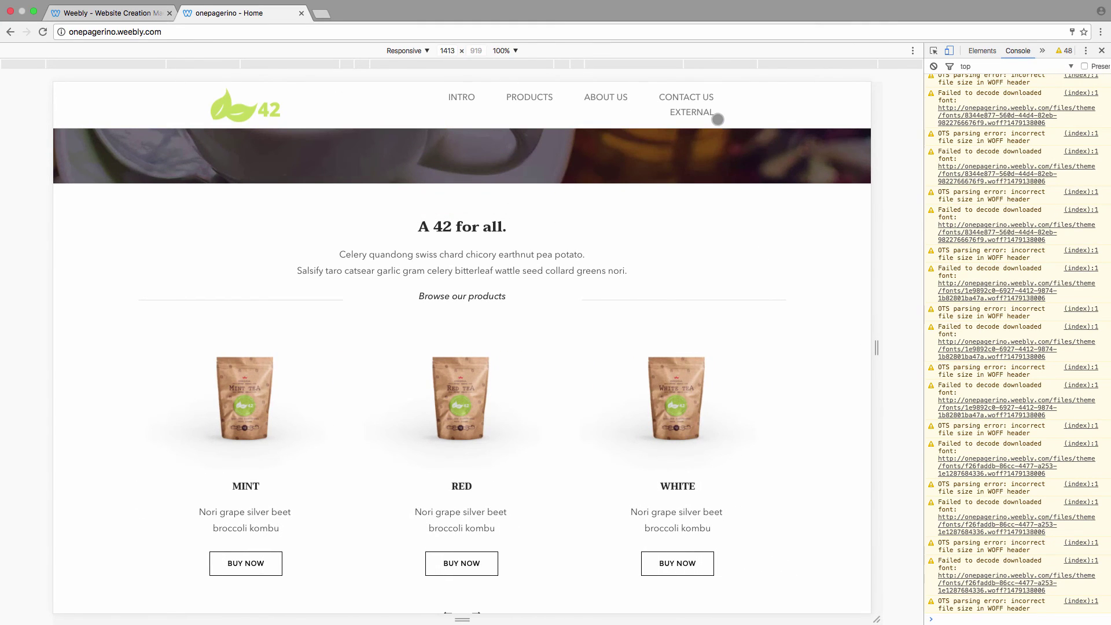
Return to the Weebly editor, set the navigation bar's inner width to 980, and publish the site.
click(122, 23)
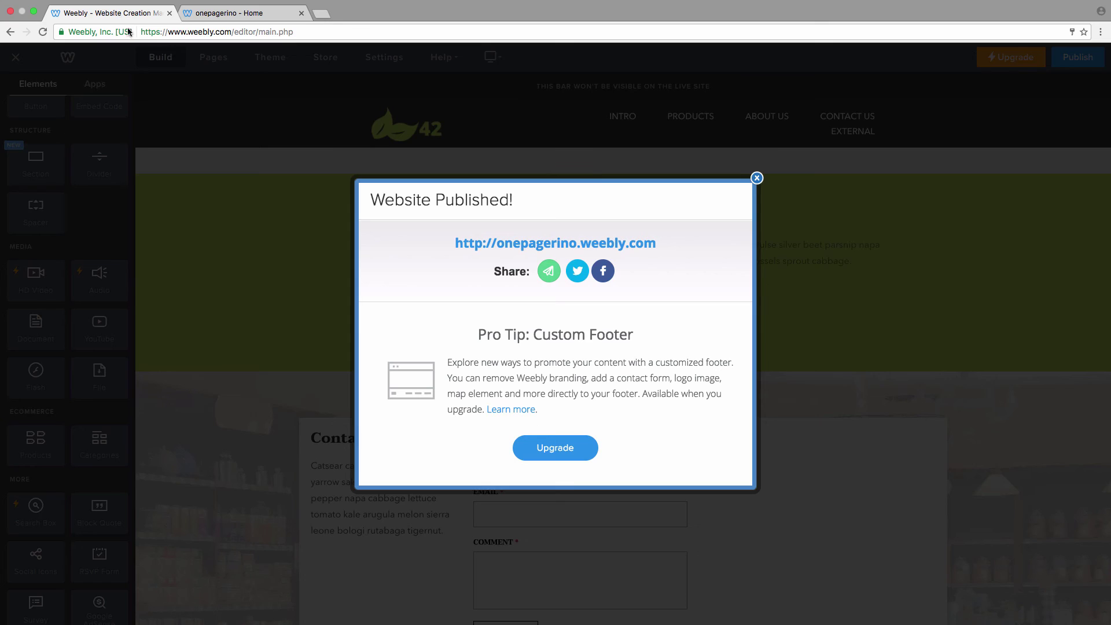
click(757, 178)
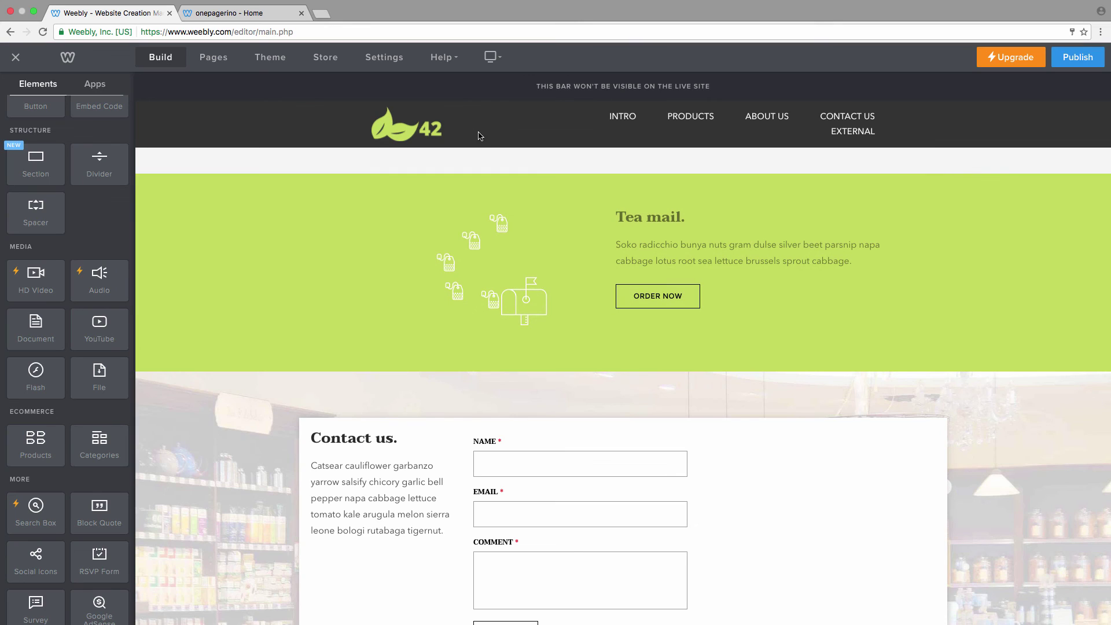
scroll(631, 509, down, 5)
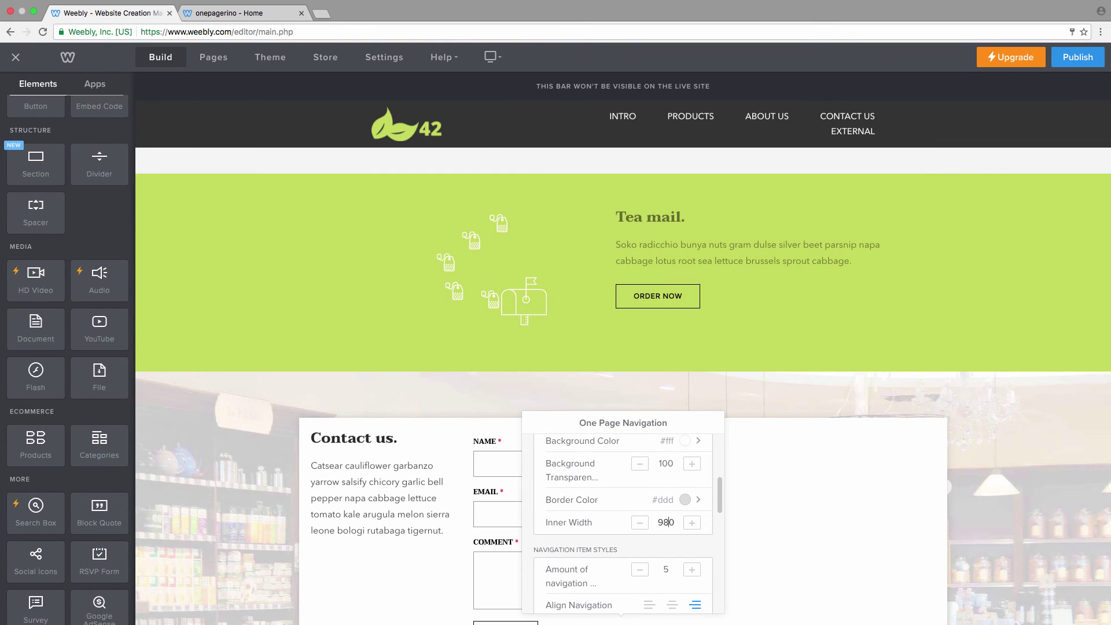
scroll(718, 465, up, 3)
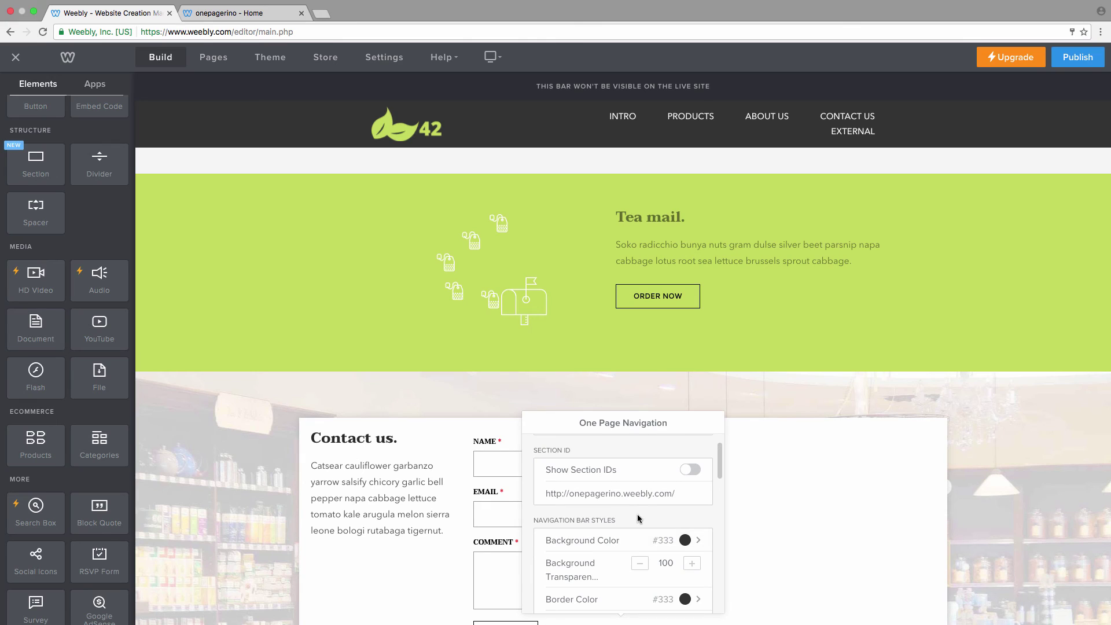
click(923, 302)
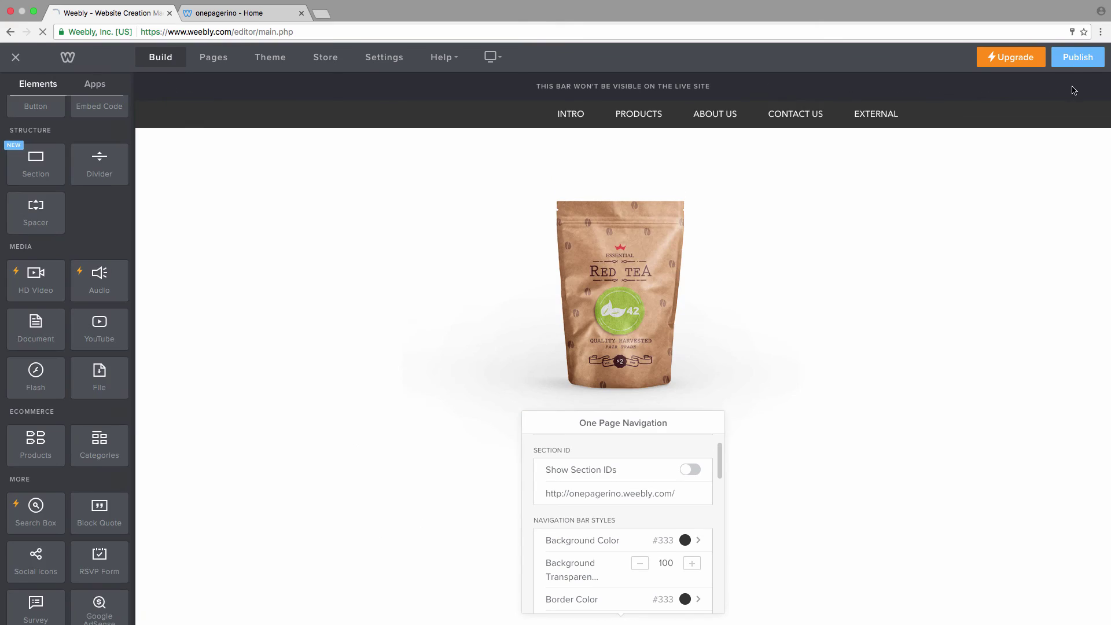
click(1078, 57)
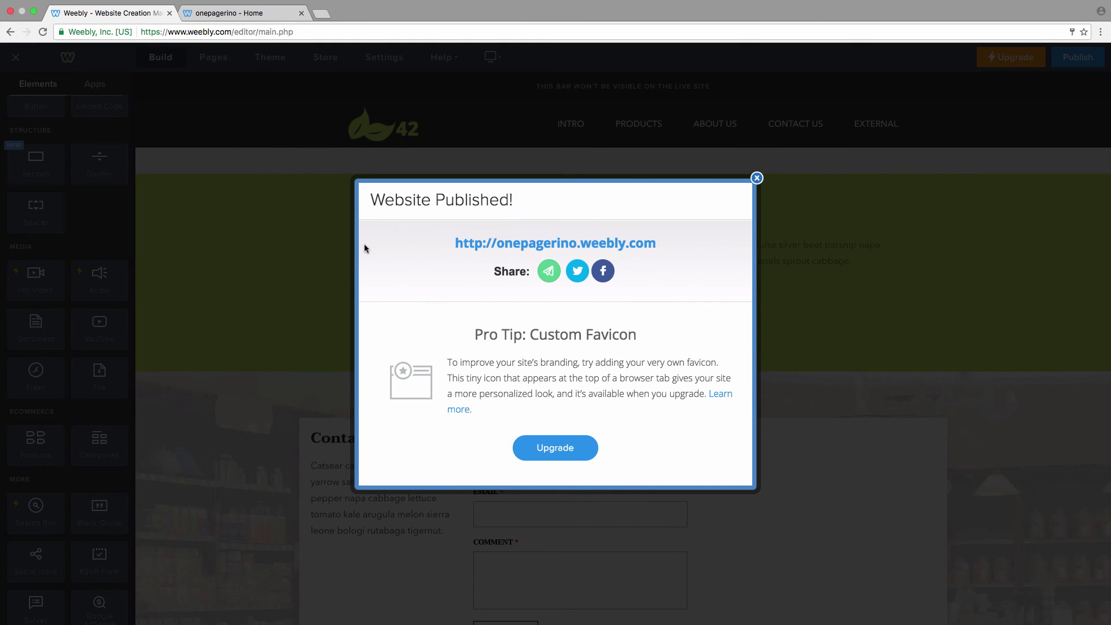
Check the live page's navigation bar at a viewport width of about 947 px and clear the console messages.
key(ctrl+Tab)
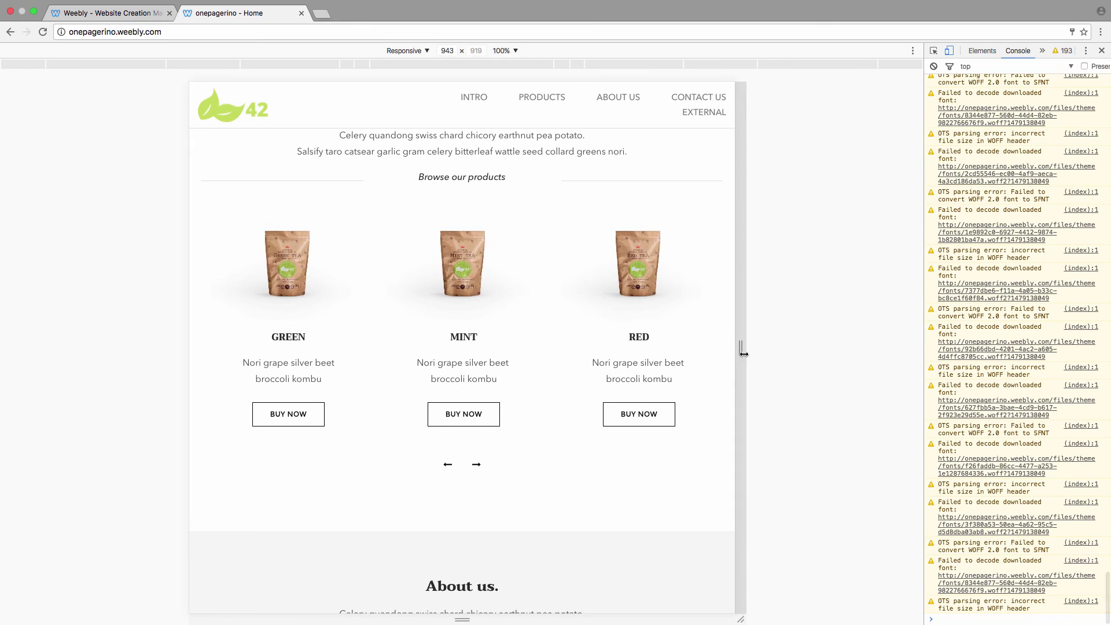
click(934, 66)
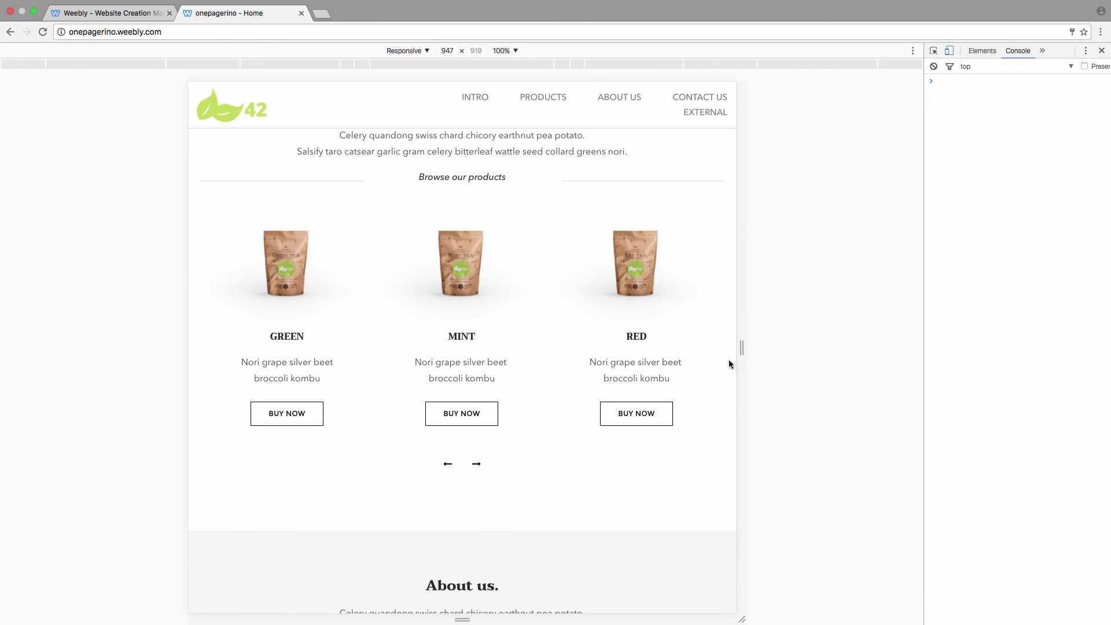
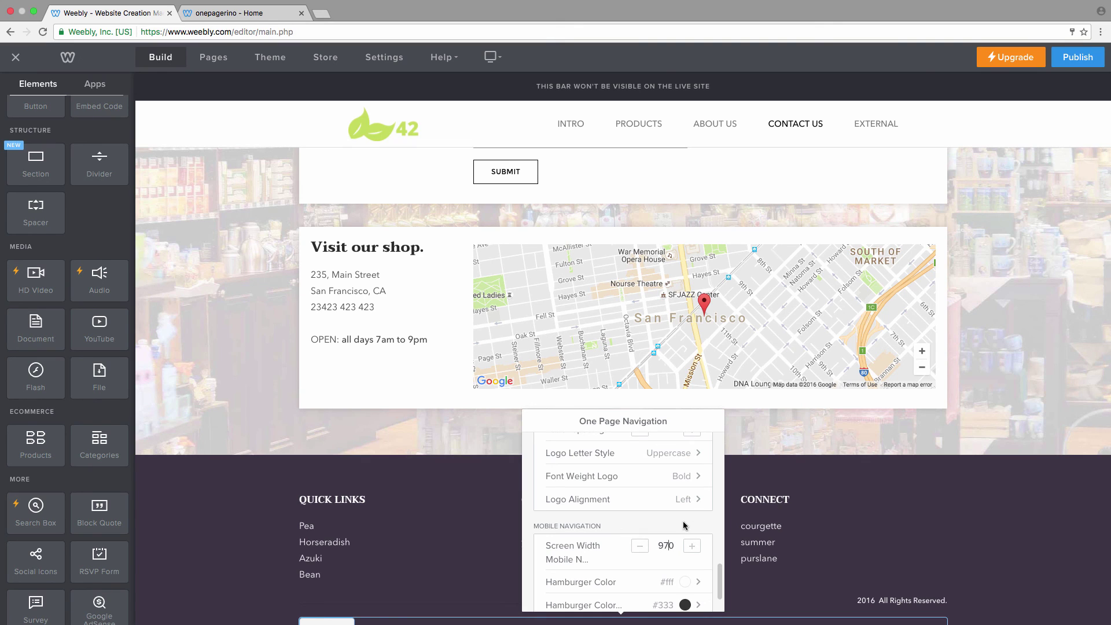
Set the mobile navigation screen width to 970 in the One Page Navigation settings and publish the site.
key(Return)
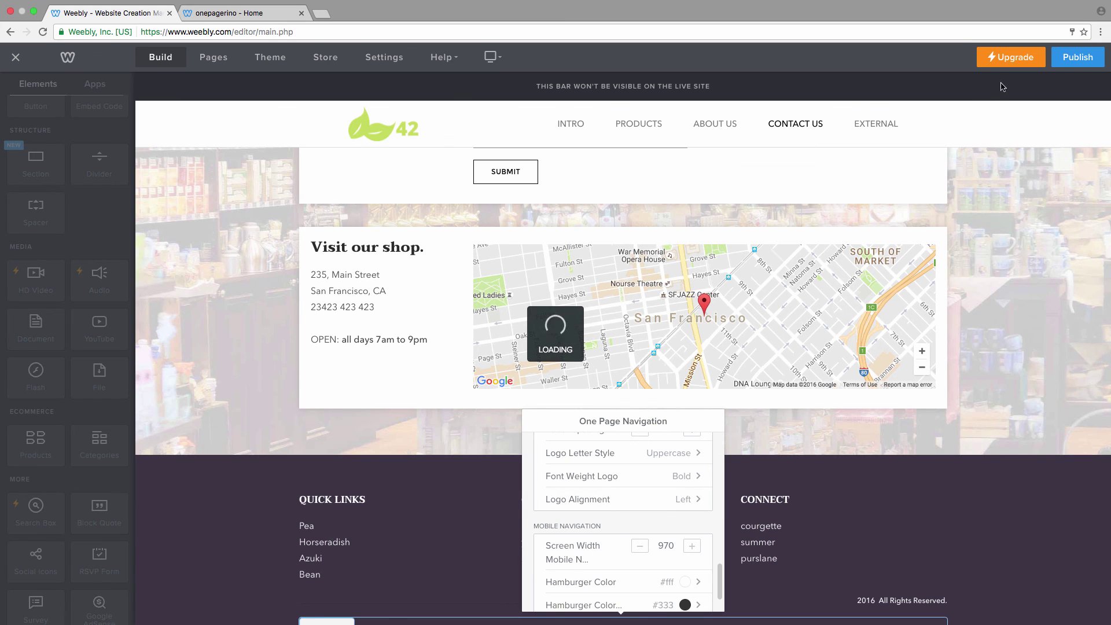
click(1077, 57)
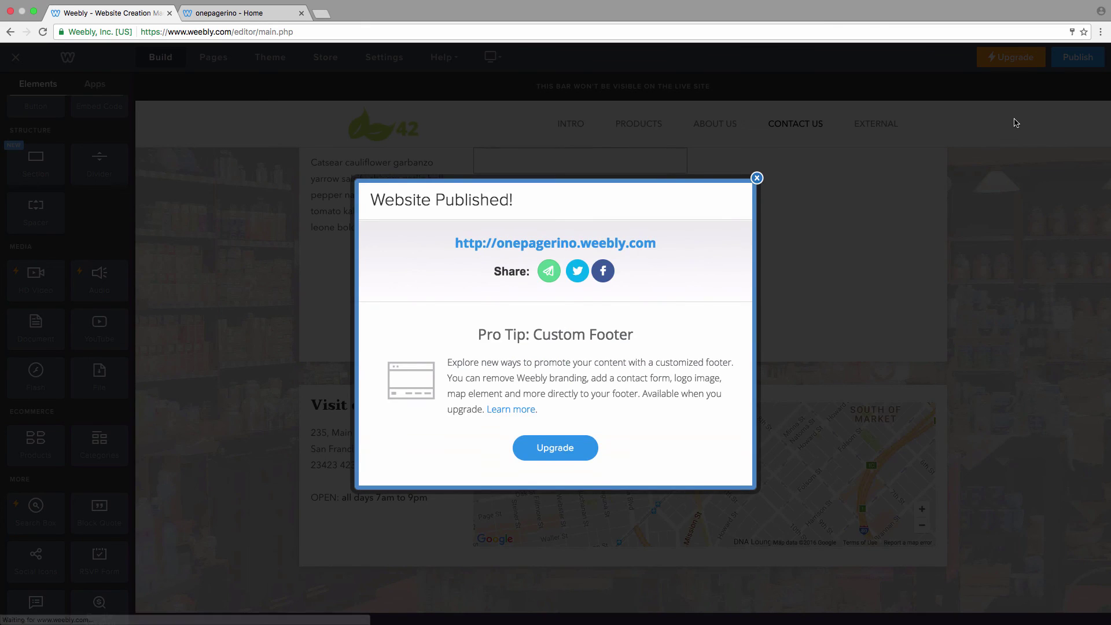
Widen the live page's viewport to about 1267 px and reload the page to check the navigation bar.
key(ctrl+Tab)
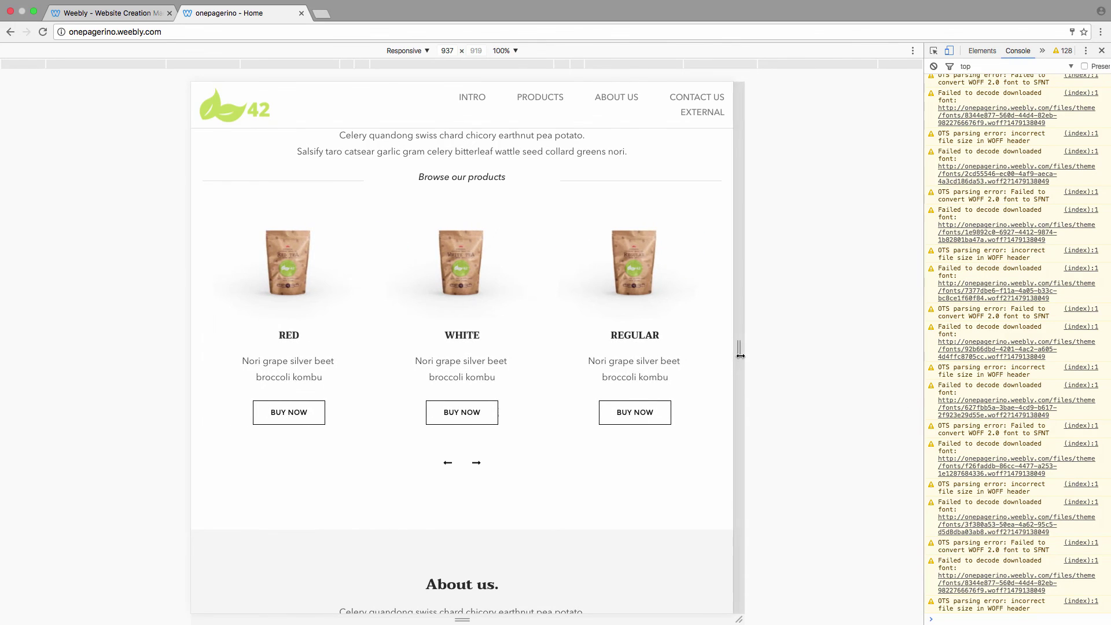
drag(739, 348, 830, 350)
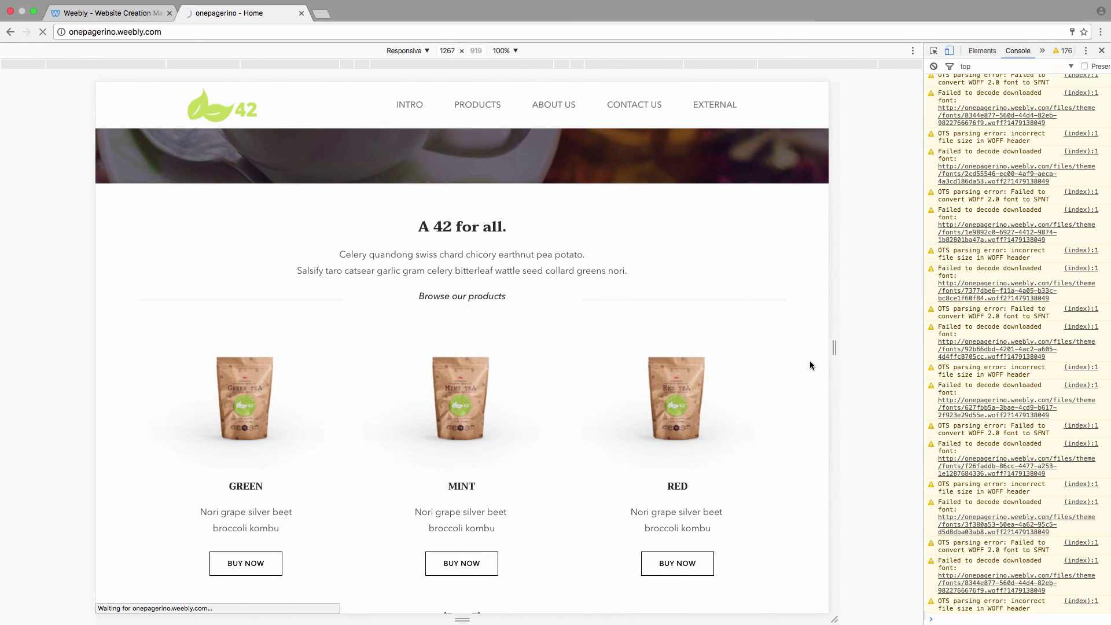
key(ctrl+shift+Tab)
key(ctrl+Tab)
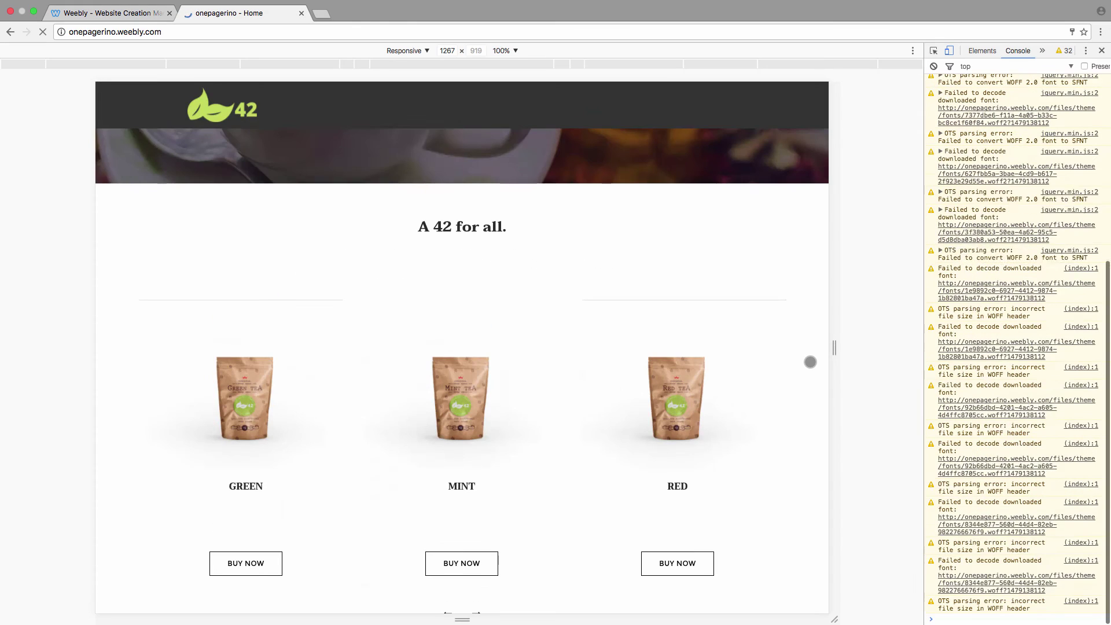
Narrow the live page to about 913 px, open and close the hamburger menu, and return to the Weebly editor.
drag(834, 347, 732, 345)
click(708, 107)
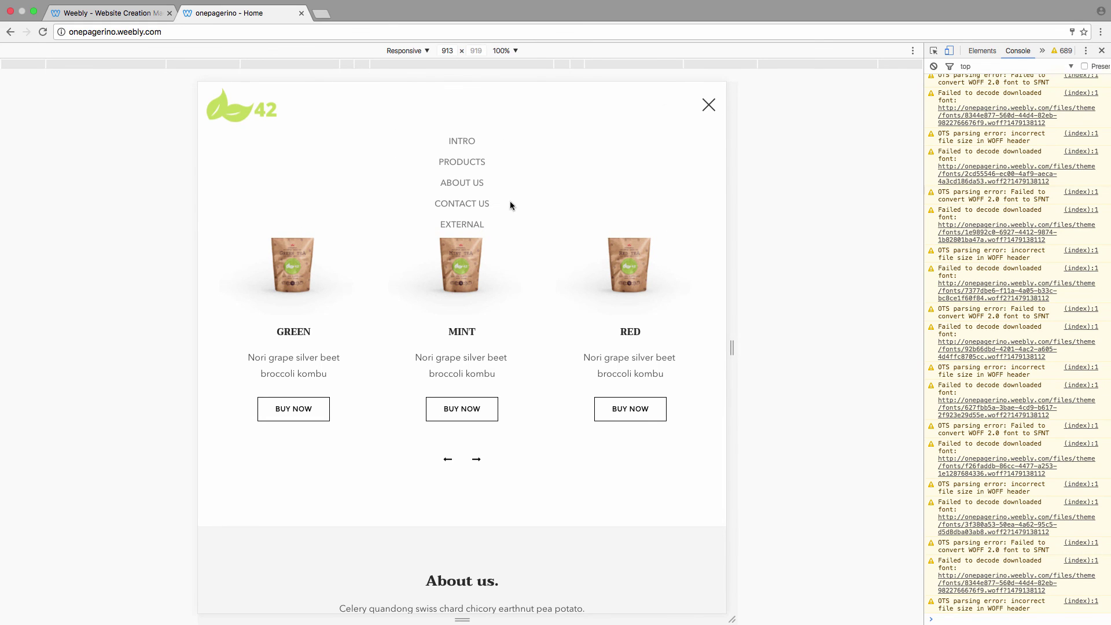
click(708, 105)
drag(733, 347, 767, 345)
click(84, 12)
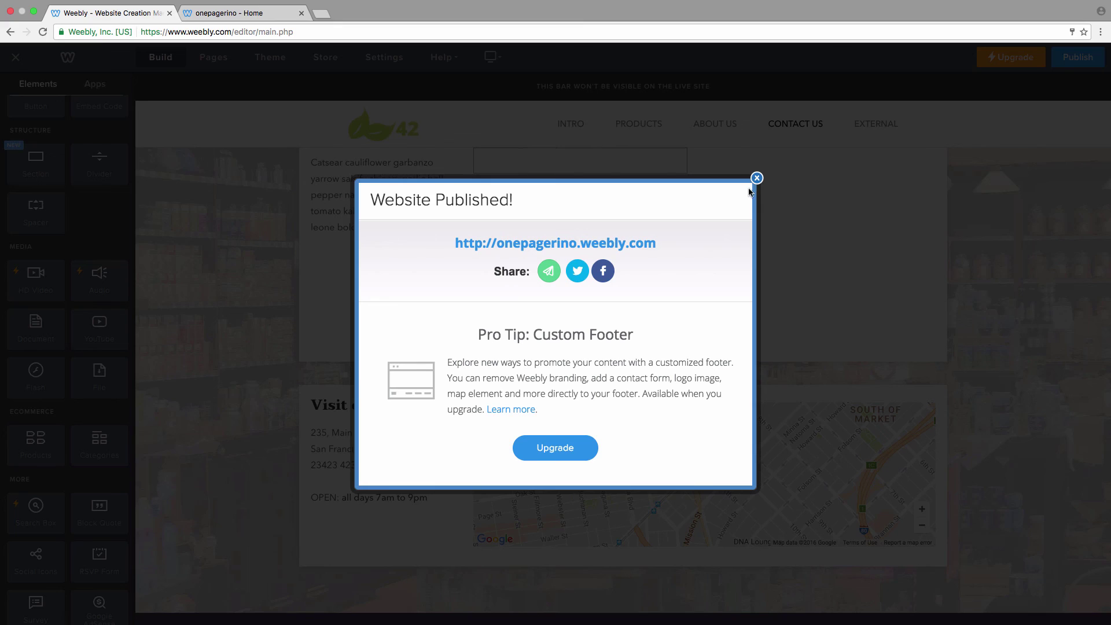
Dismiss the publish confirmation and set the One Page Navigation items' font family to Roboto Slab with weight 300, saving the choice.
click(757, 180)
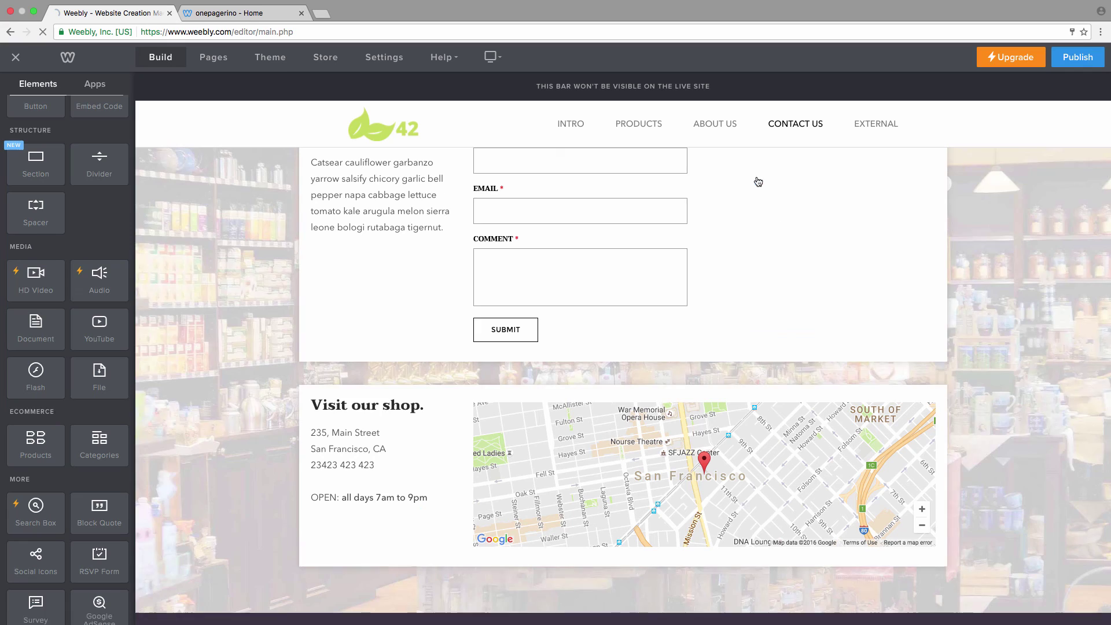
click(217, 125)
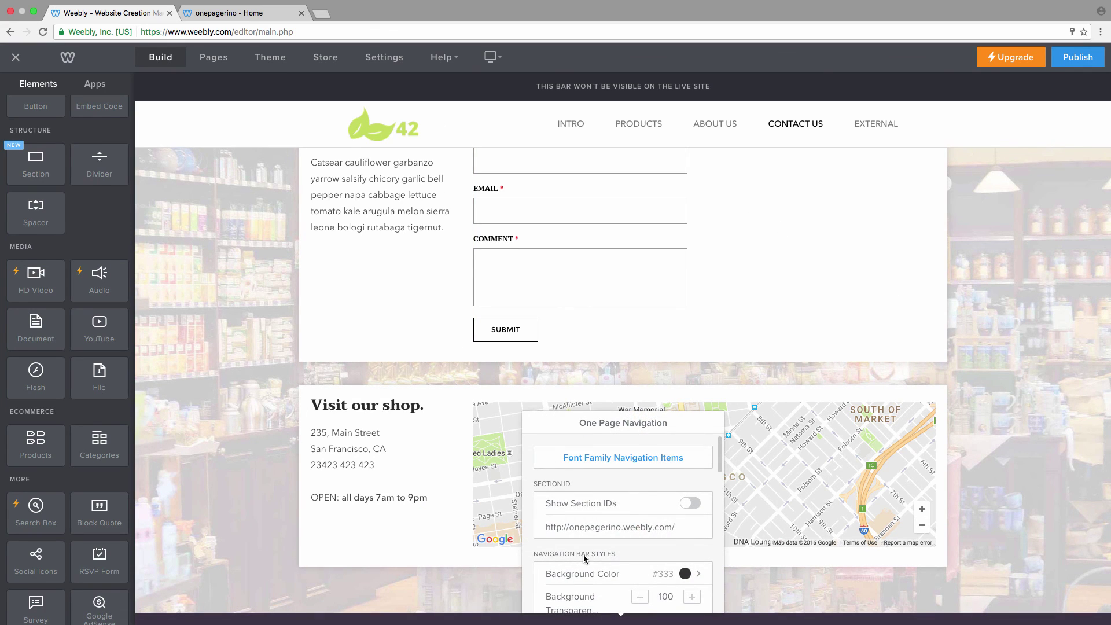
scroll(619, 523, down, 5)
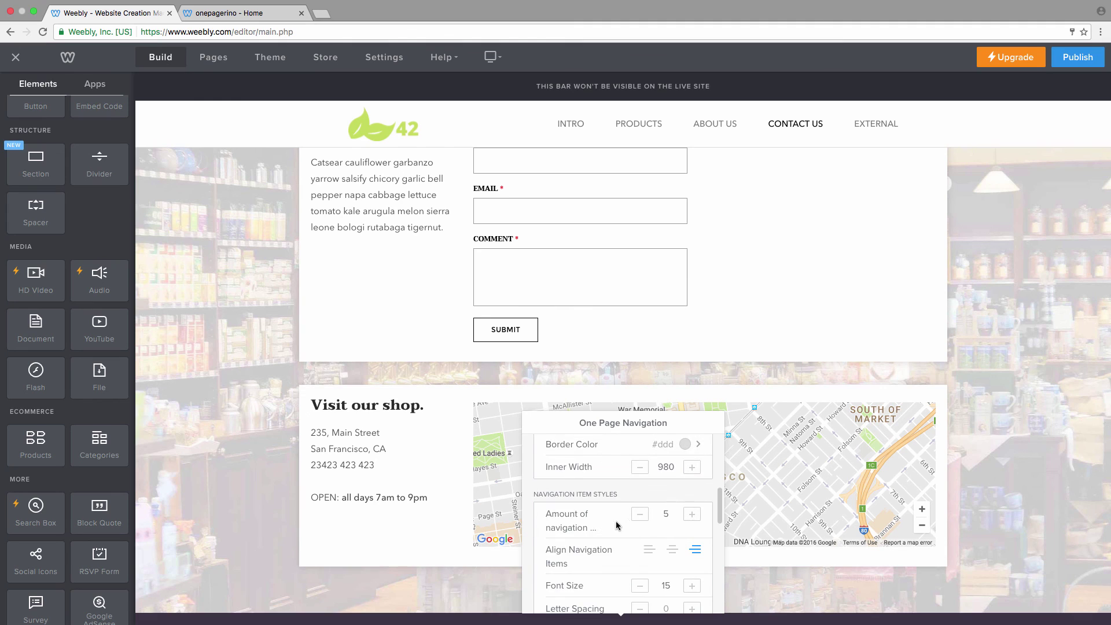
scroll(530, 531, down, 1)
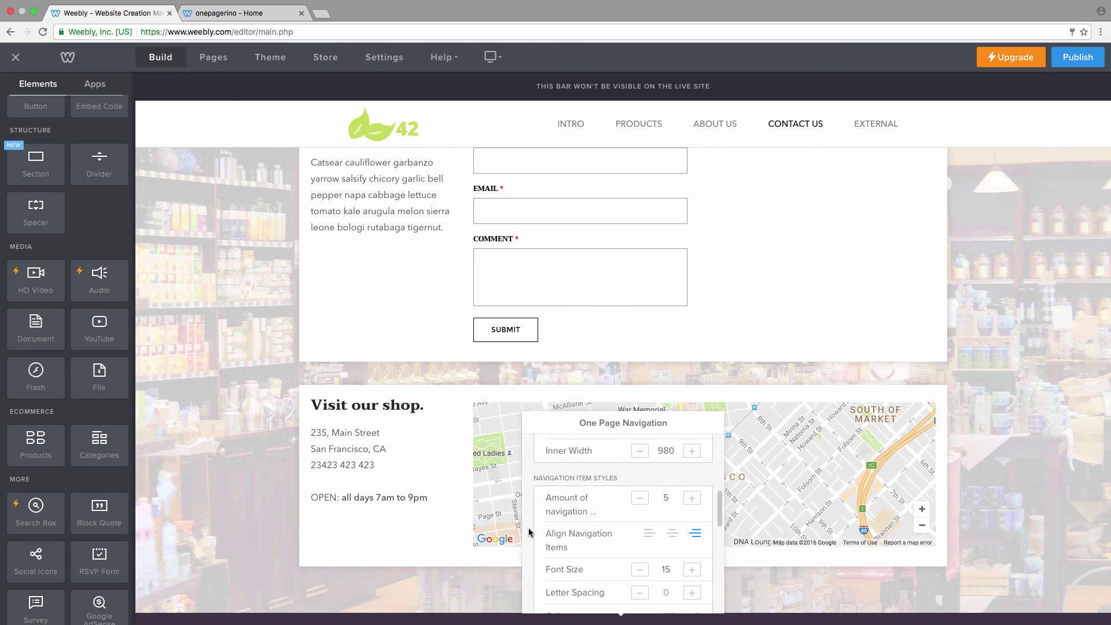
scroll(531, 531, up, 5)
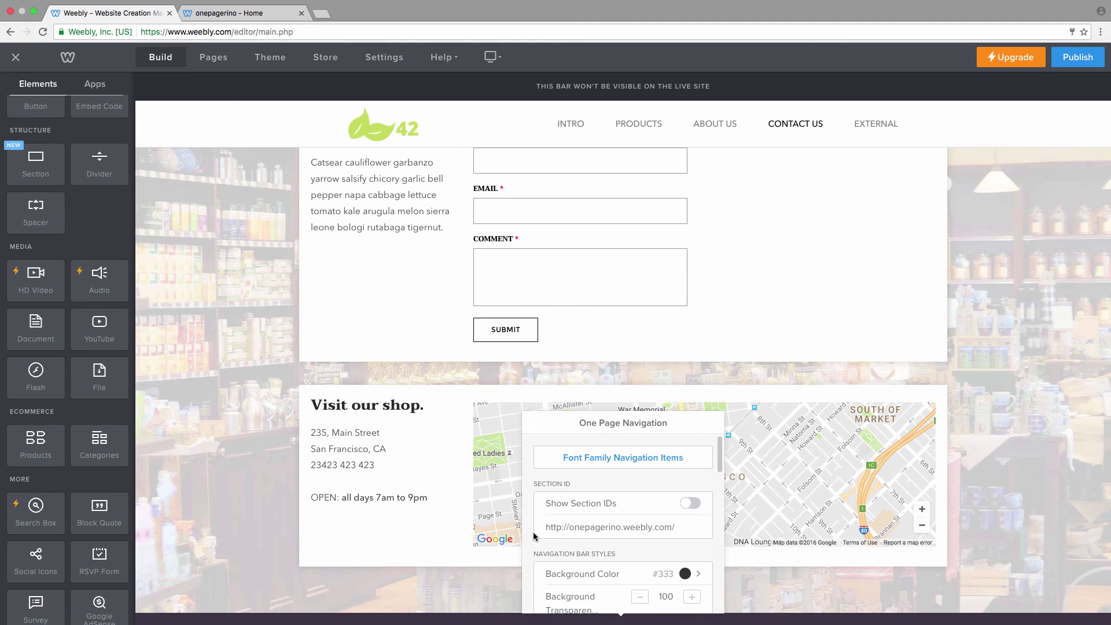
click(642, 459)
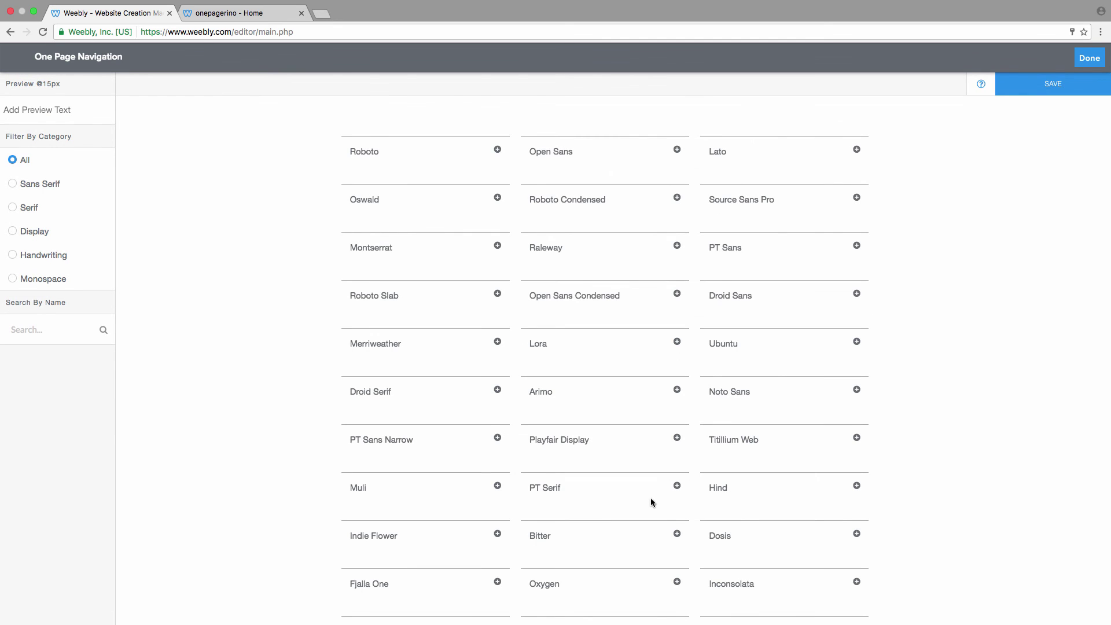
click(381, 302)
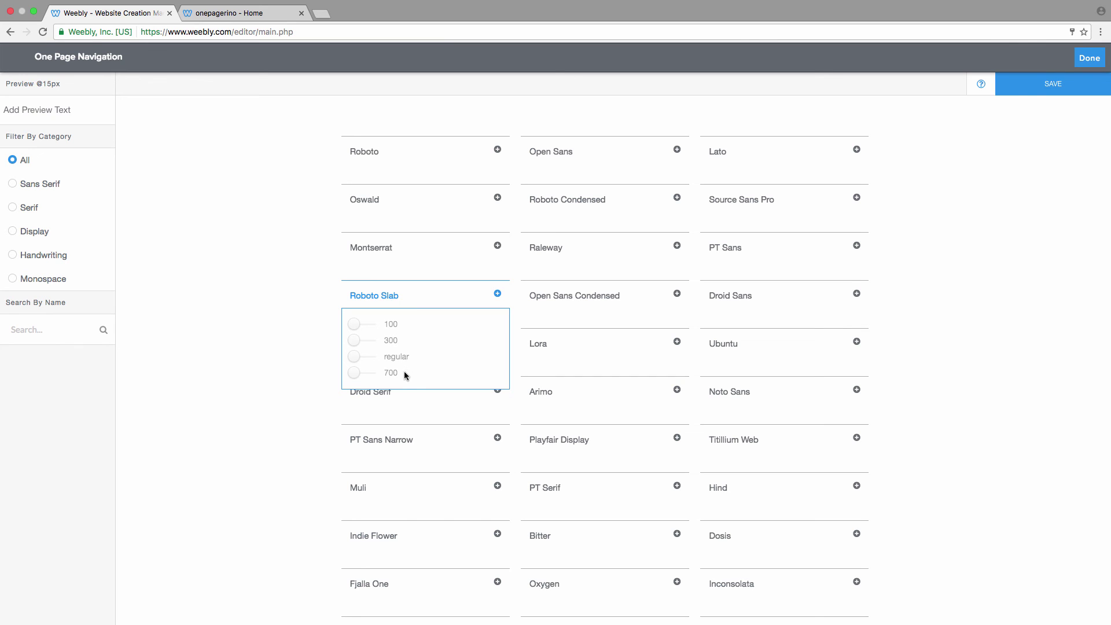
click(390, 342)
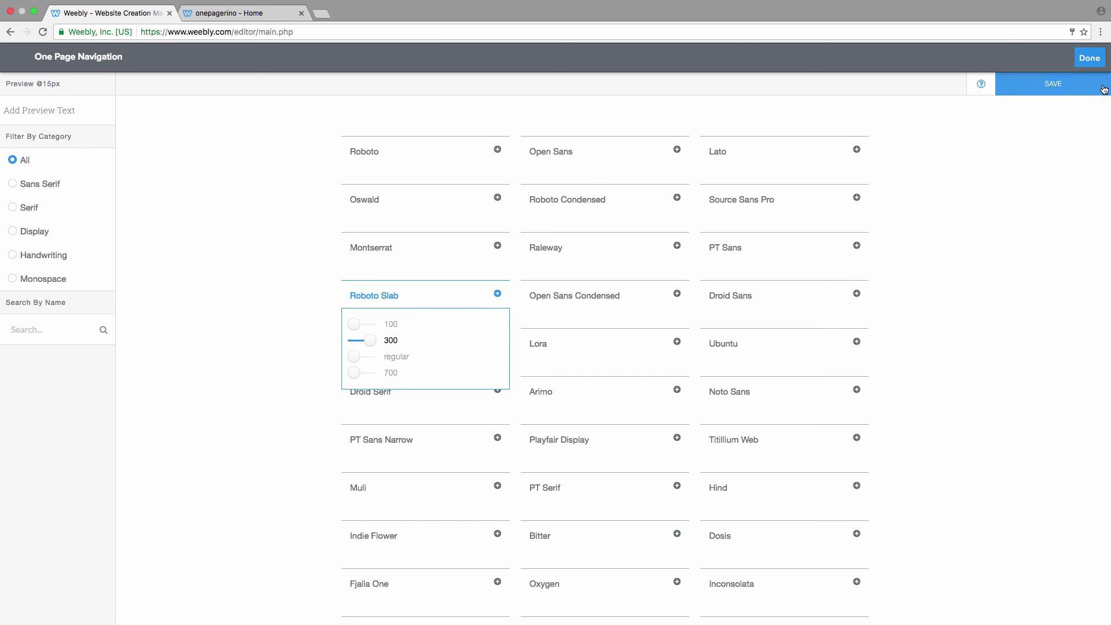
click(1052, 86)
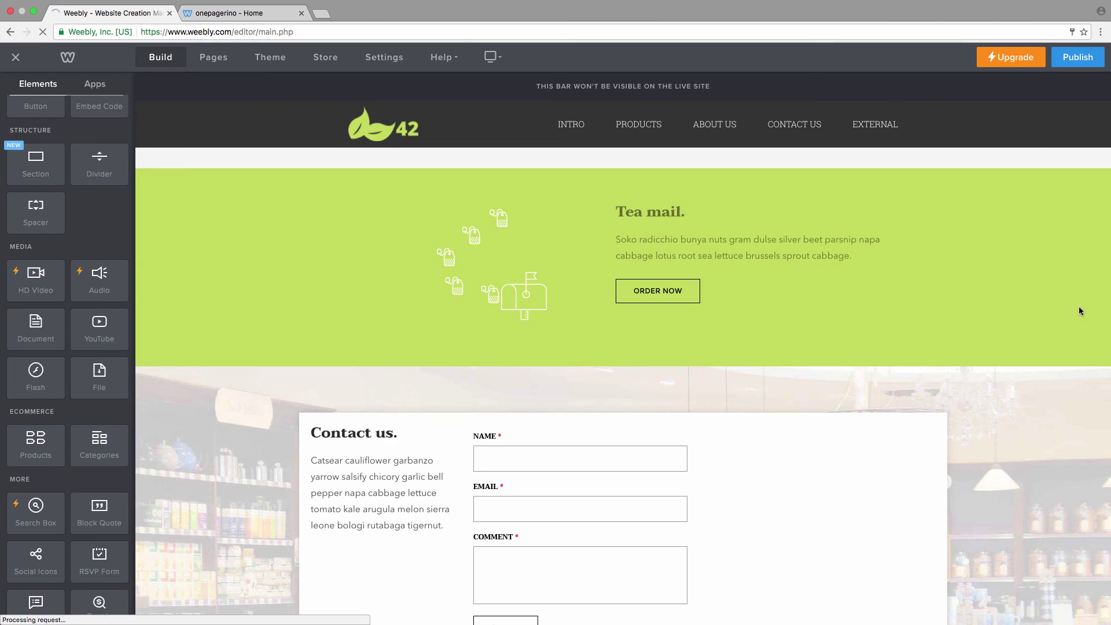
scroll(1065, 295, down, 2)
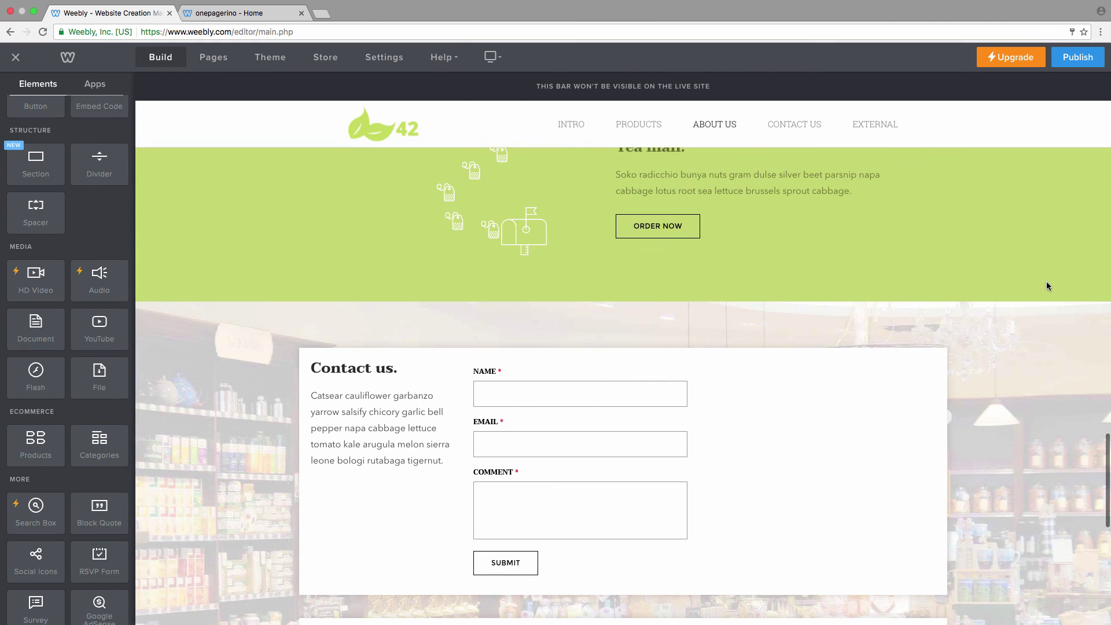